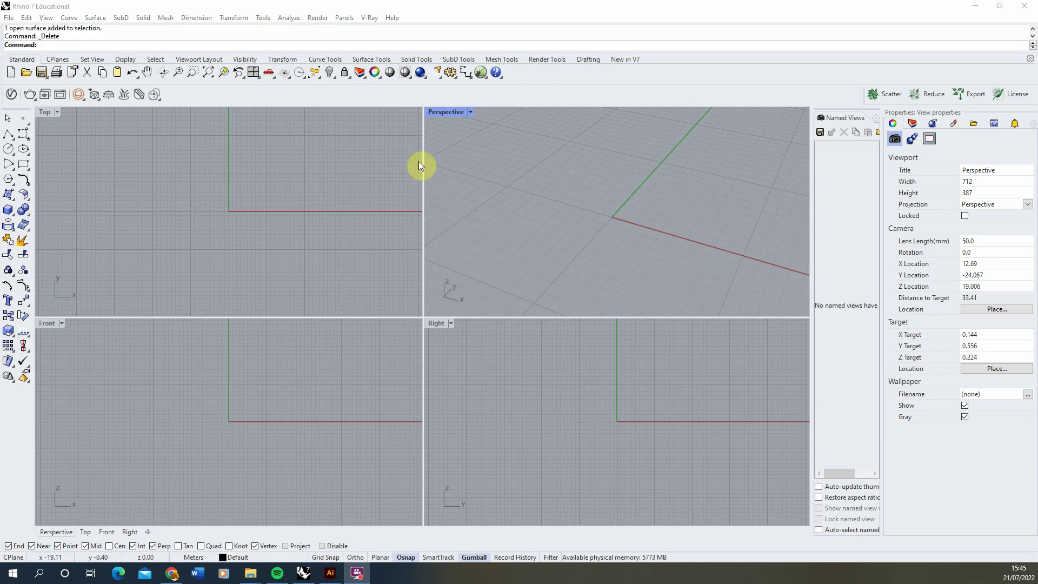
# Maximize the Perspective viewport so it fills the whole workspace
pyautogui.doubleClick(449, 112)
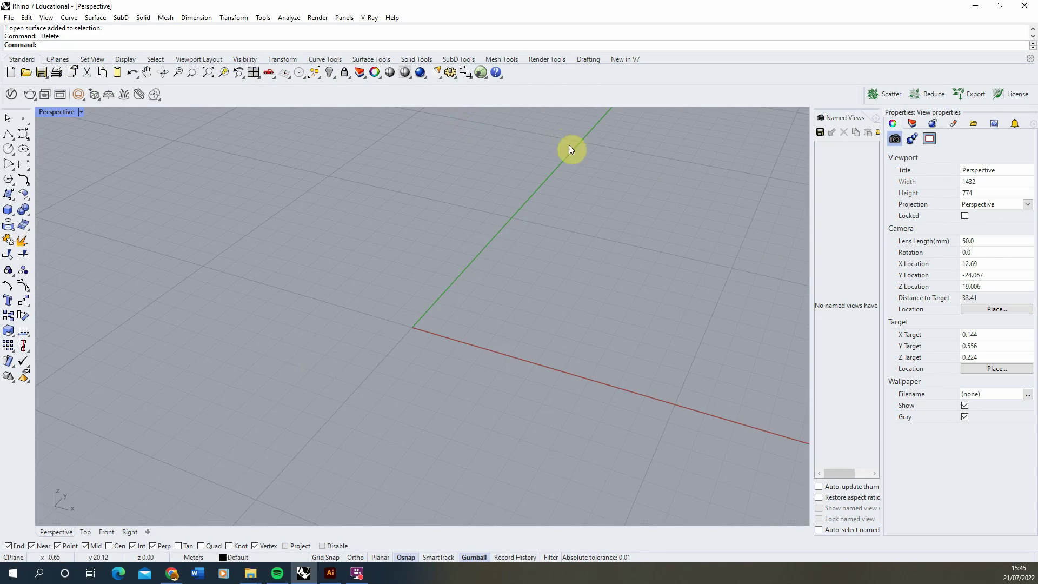
pyautogui.click(14, 204)
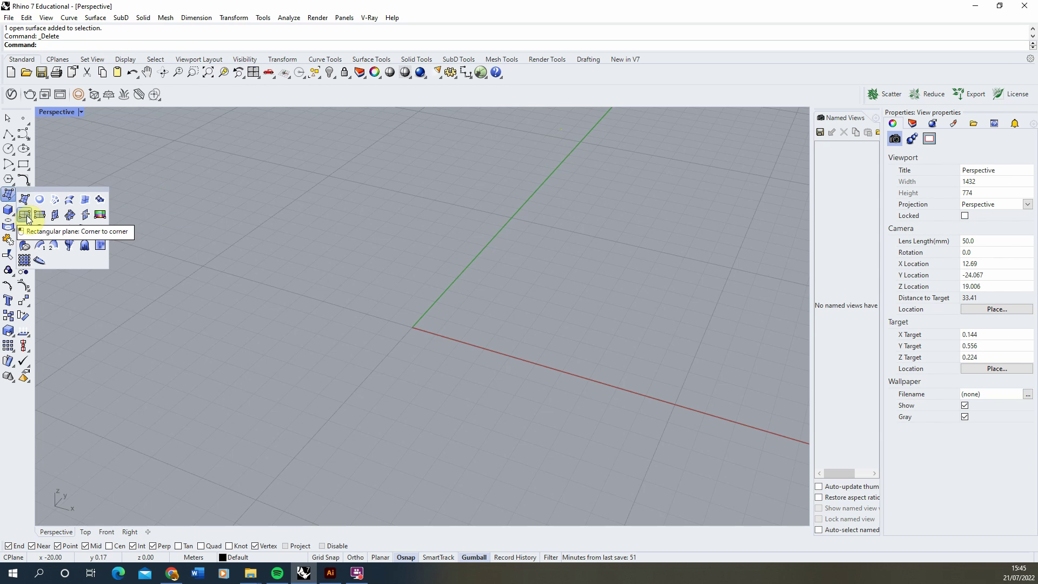
# Draw a 10 by 10 corner-to-corner rectangular plane on the grid
pyautogui.click(26, 219)
pyautogui.click(208, 377)
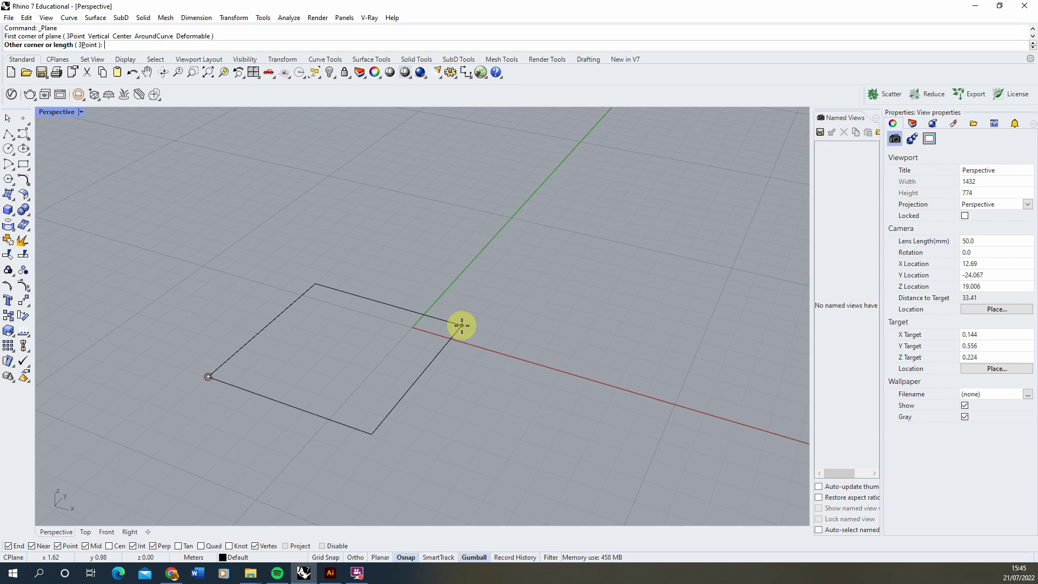
pyautogui.write('10')
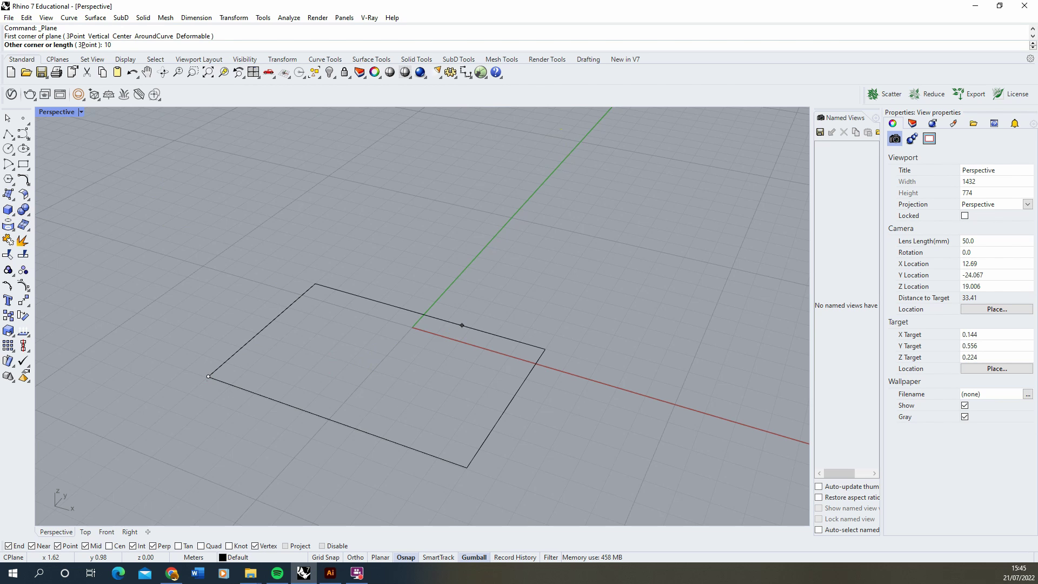
pyautogui.press('Return')
pyautogui.write('10')
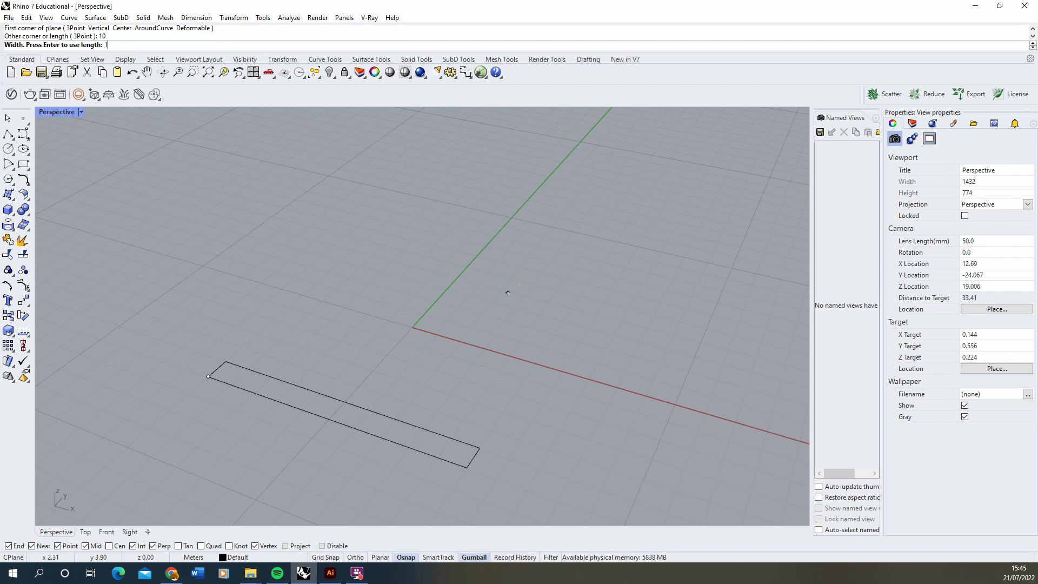
pyautogui.rightClick(505, 295)
# Shift the square surface slightly across the grid and leave it selected
pyautogui.click(400, 341)
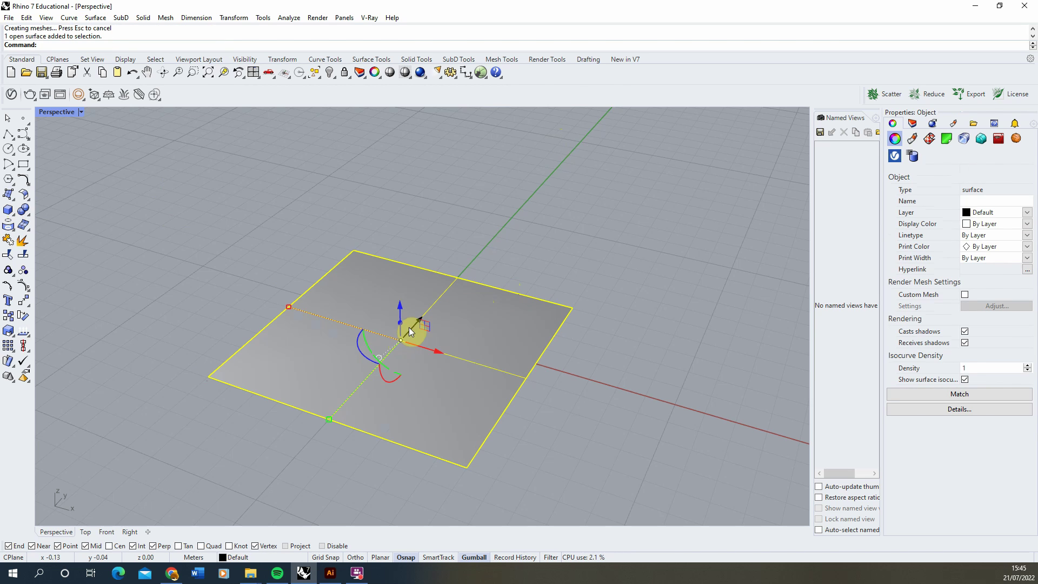
pyautogui.moveTo(410, 331); pyautogui.dragTo(424, 320)
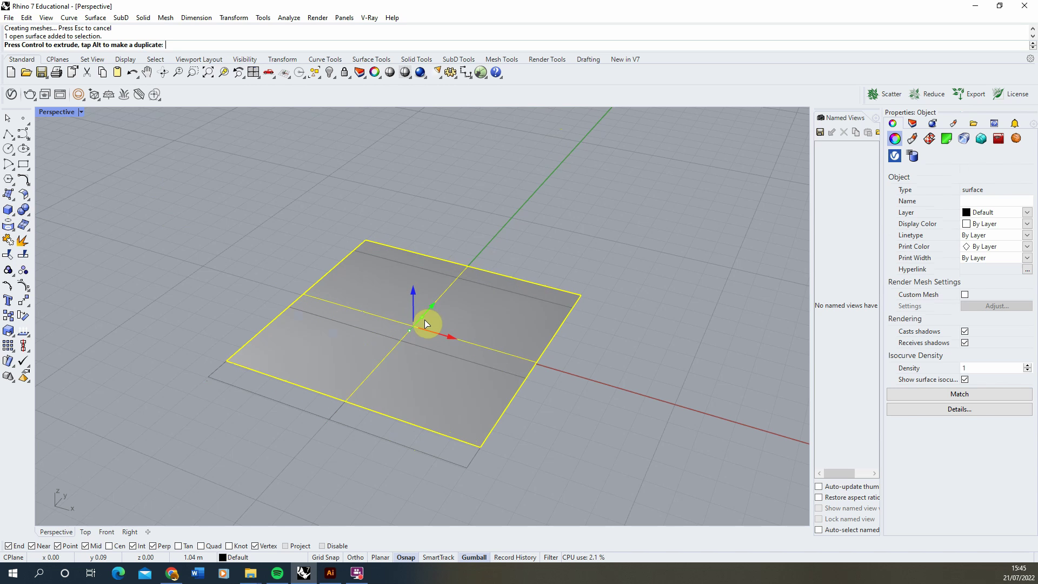
pyautogui.click(549, 236)
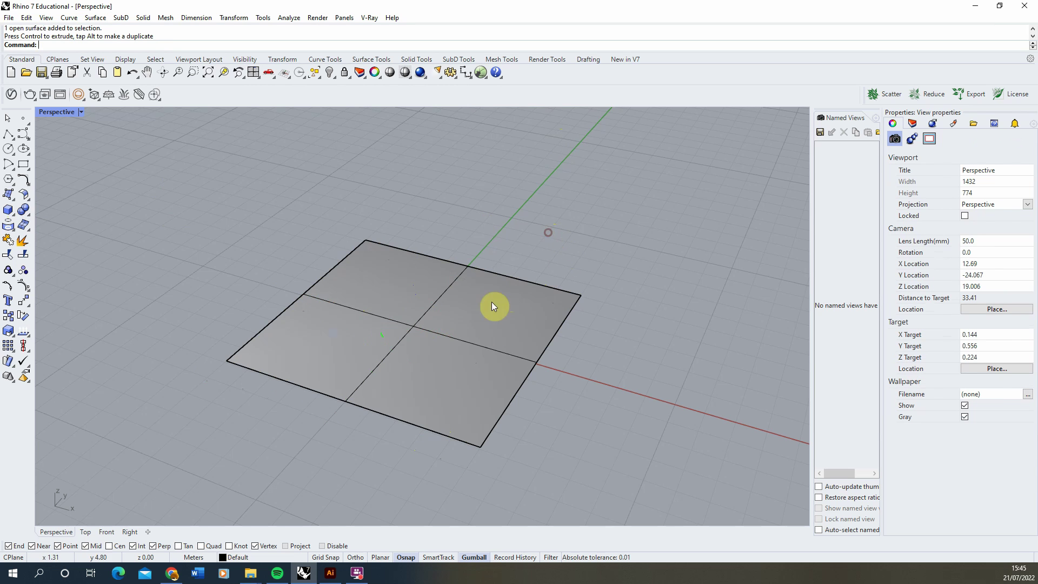
pyautogui.click(436, 303)
pyautogui.scroll(1, 420, 348)
pyautogui.scroll(1, 411, 373)
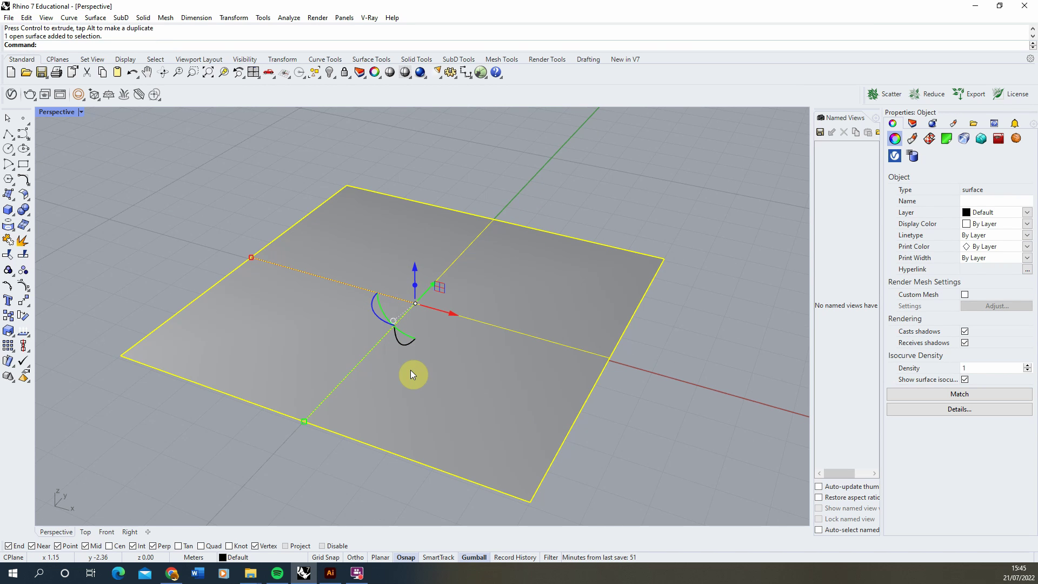
pyautogui.moveTo(424, 382); pyautogui.dragTo(285, 225, button='right')
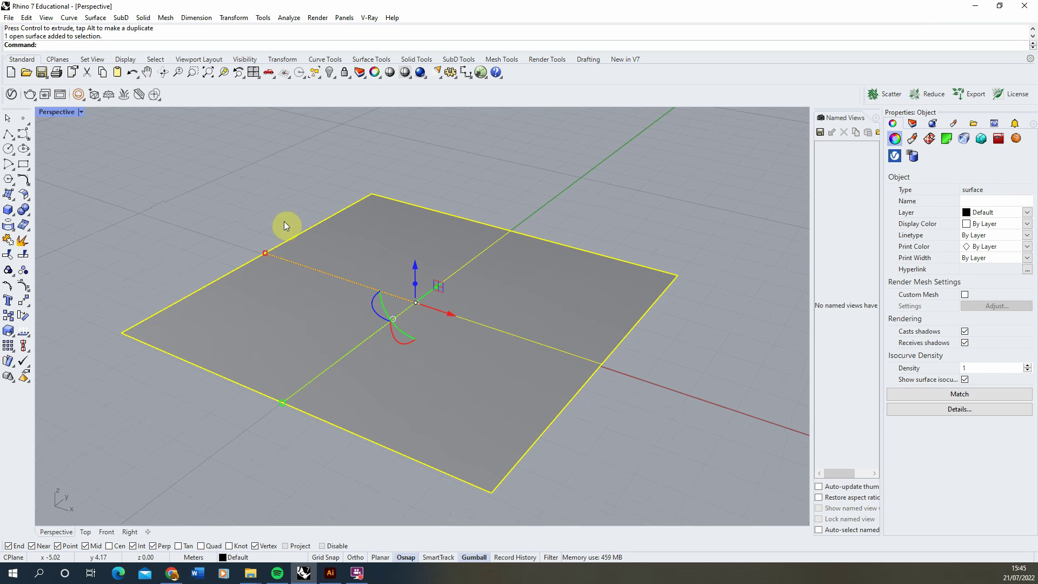
pyautogui.click(582, 217)
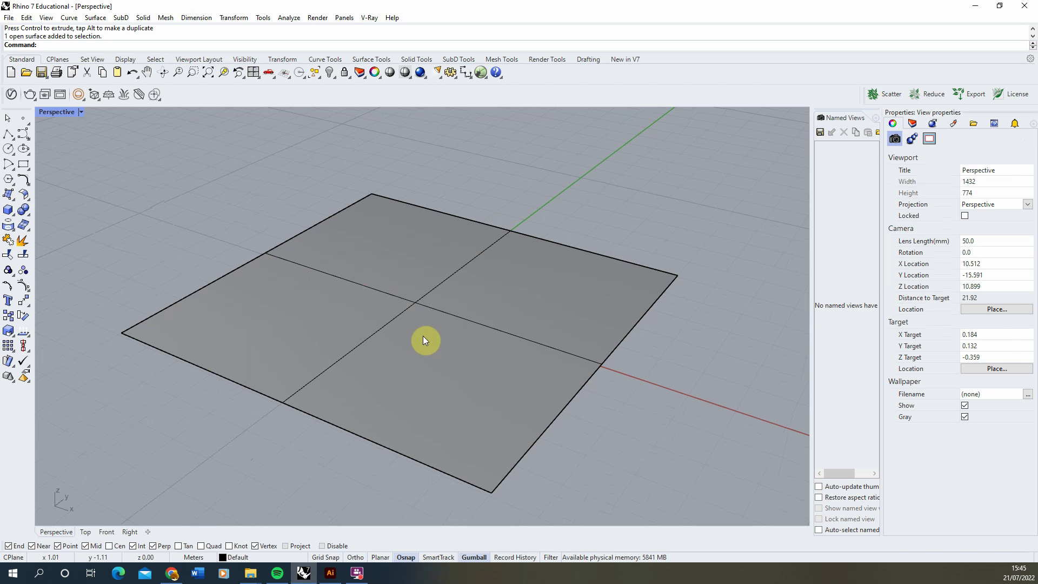
pyautogui.click(330, 295)
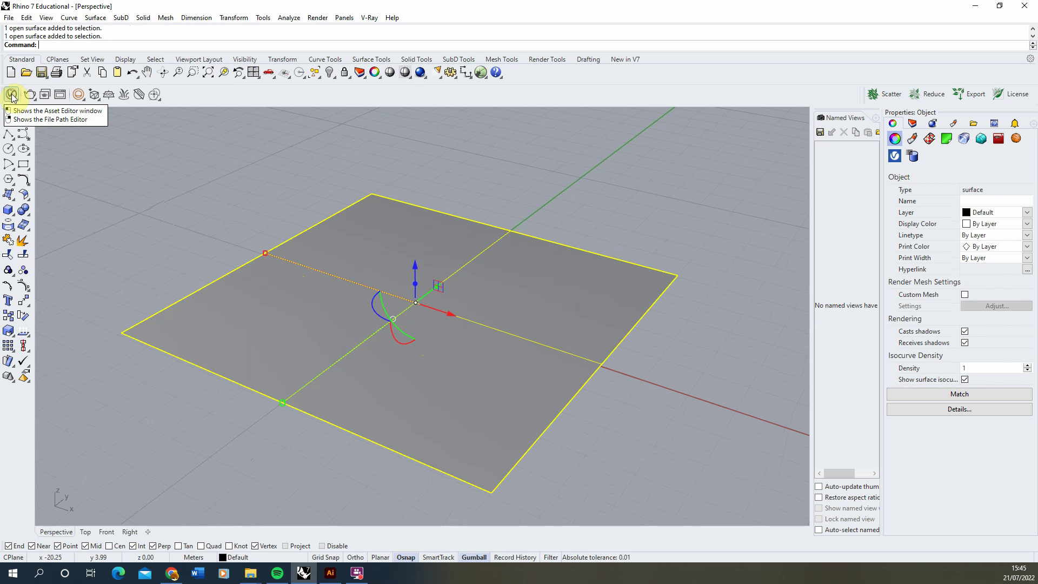
# Make V-Ray for Rhino the current renderer
pyautogui.click(370, 18)
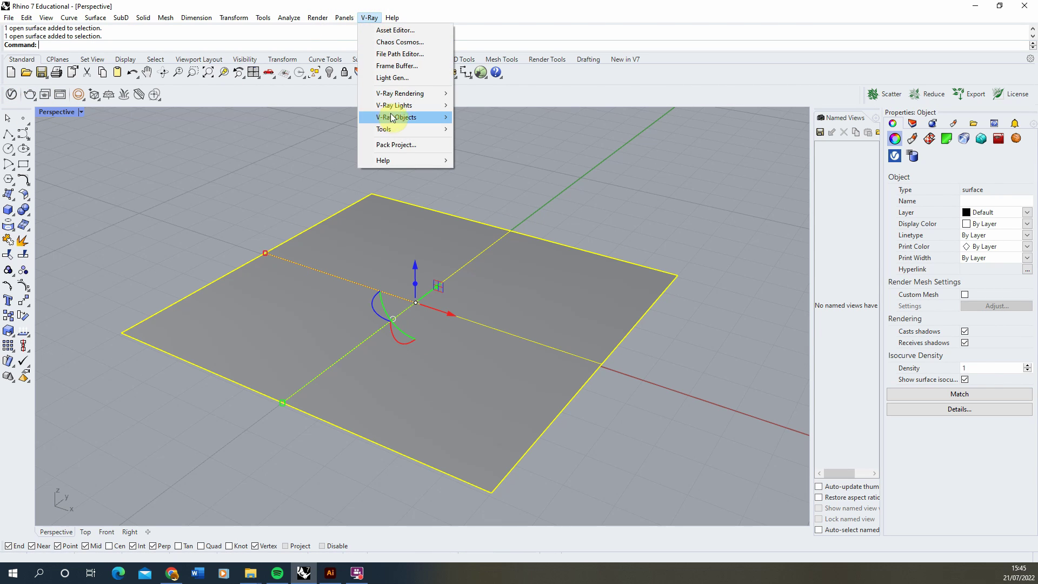
pyautogui.moveTo(320, 21)
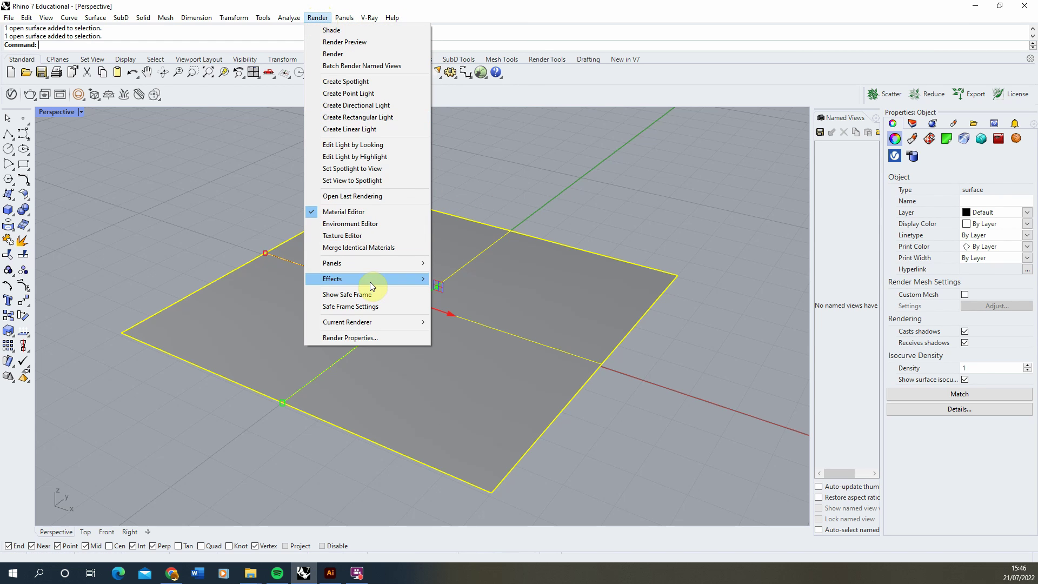
pyautogui.moveTo(371, 322)
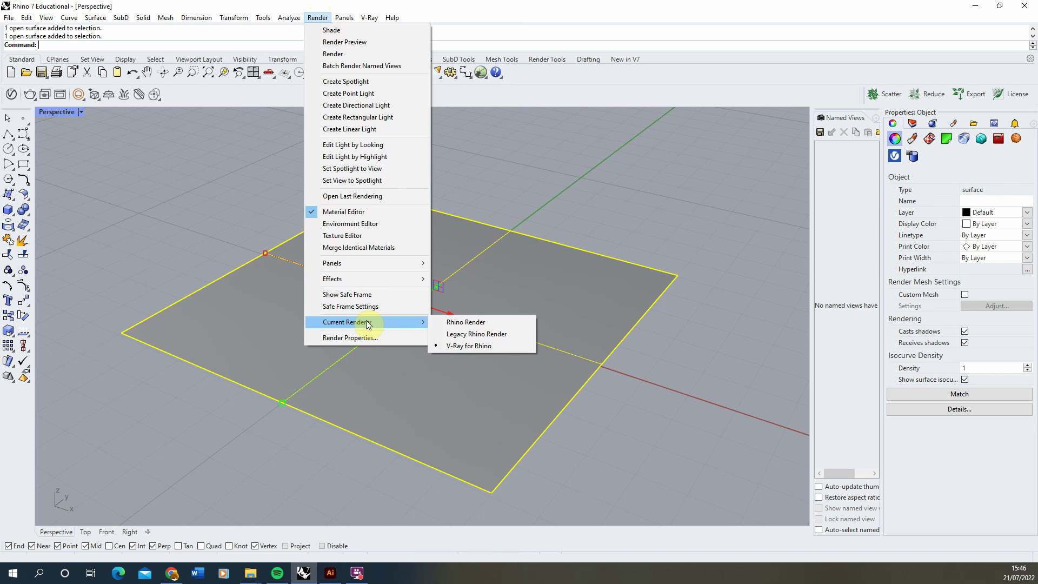
pyautogui.click(468, 346)
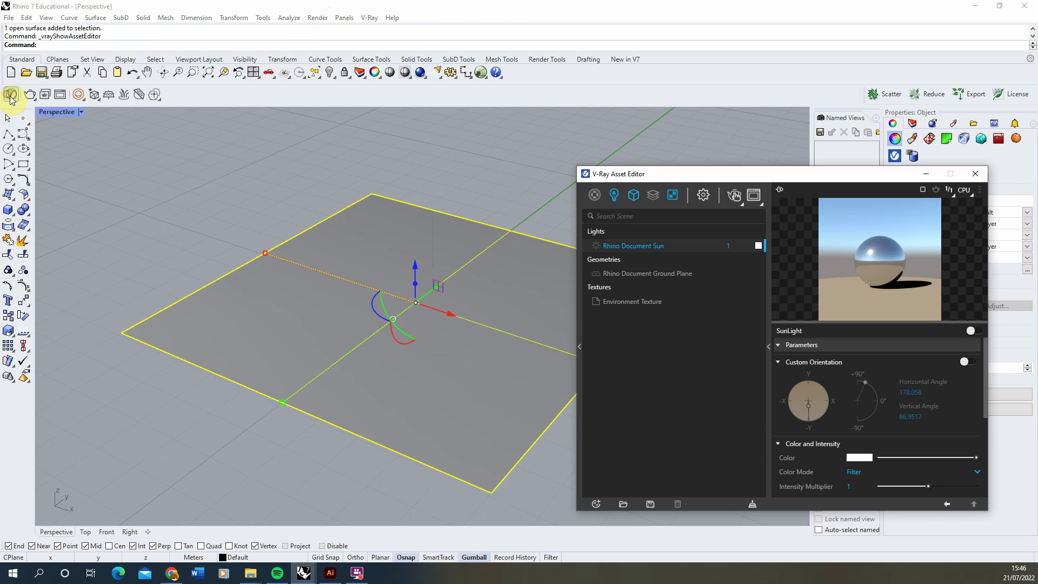
# Add a Generic V-Ray material and rename it 'Concrete'
pyautogui.moveTo(639, 177); pyautogui.dragTo(401, 116)
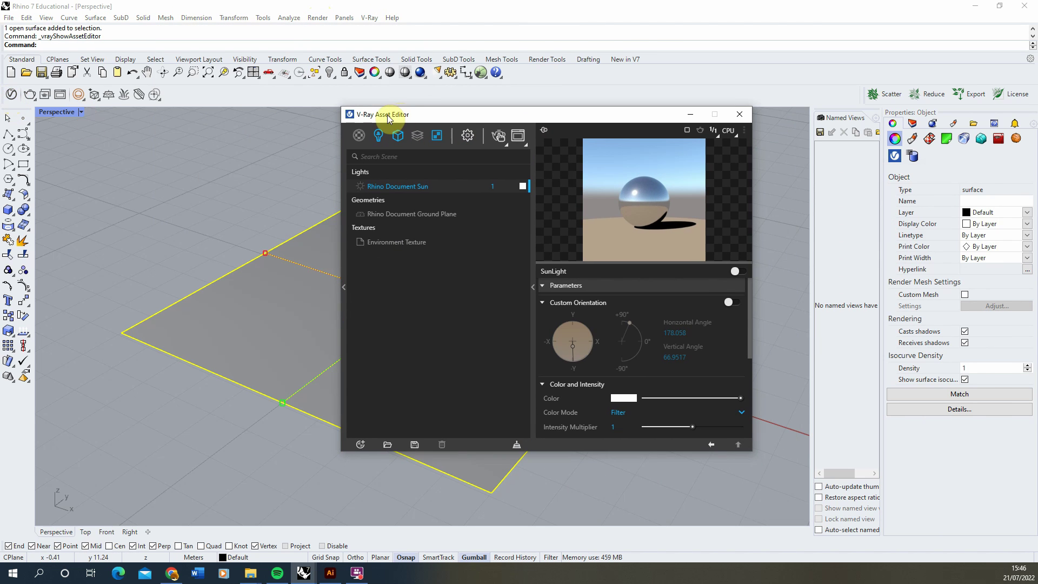
pyautogui.click(359, 137)
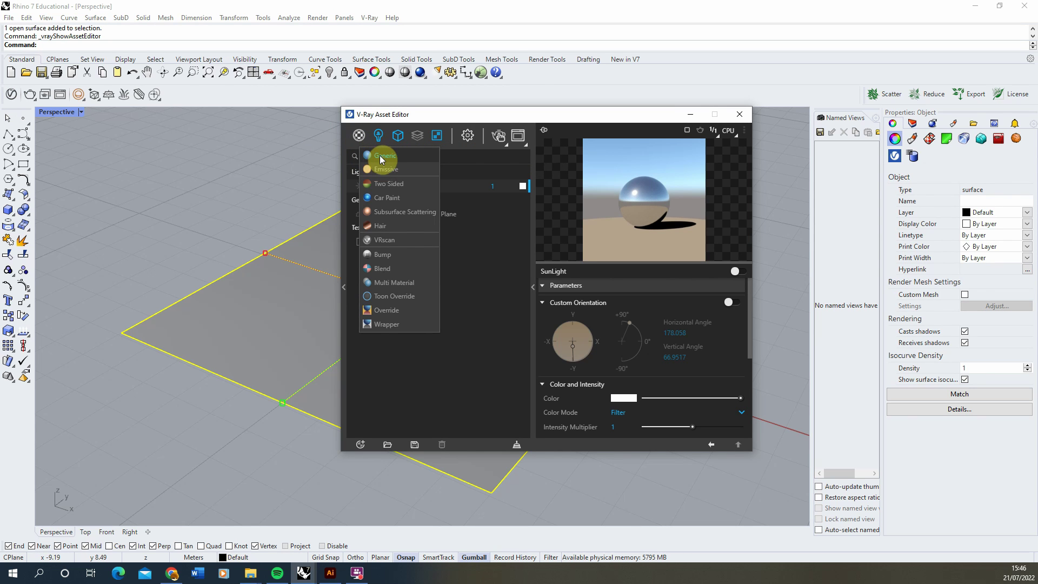
pyautogui.click(388, 155)
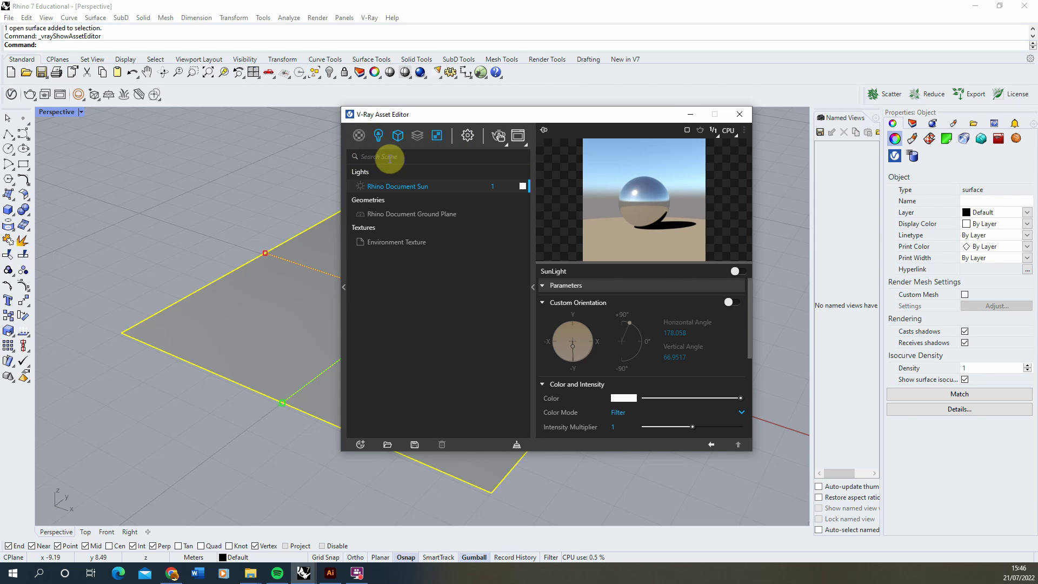
pyautogui.click(390, 187)
pyautogui.write('Con')
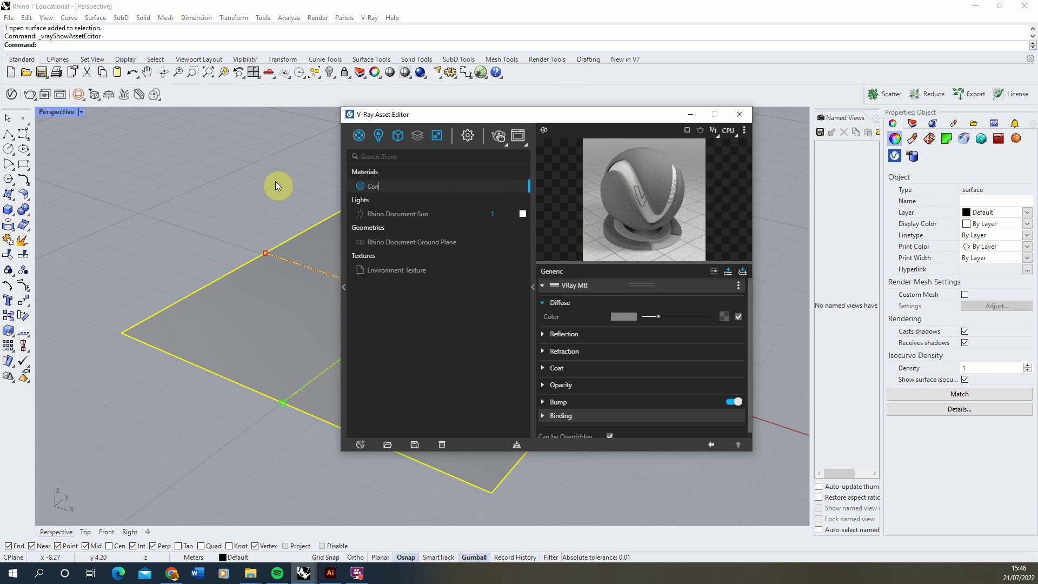
pyautogui.write('crete')
pyautogui.click(393, 316)
# Assign a Bitmap to Concrete's diffuse colour and browse to the Textures folder
pyautogui.click(724, 316)
pyautogui.click(689, 144)
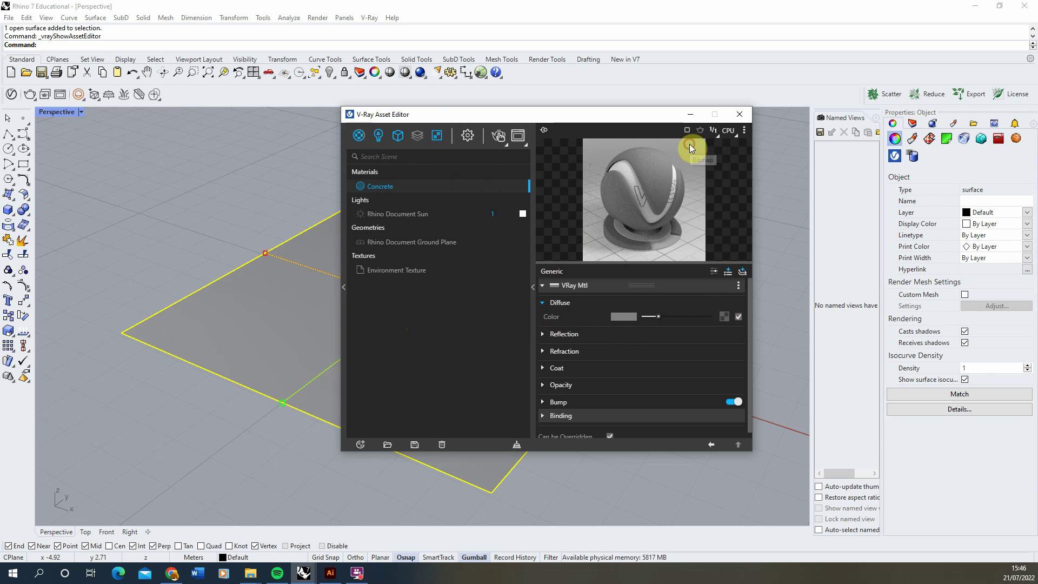
pyautogui.click(583, 150)
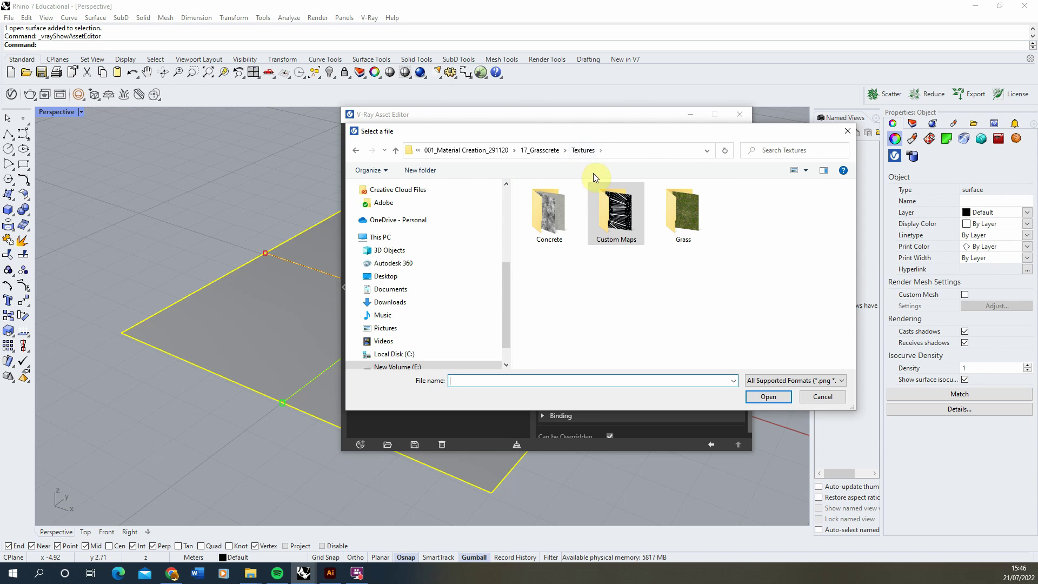
# Load the ConcreteBare seamless image from the Concrete folder as the diffuse bitmap
pyautogui.doubleClick(535, 222)
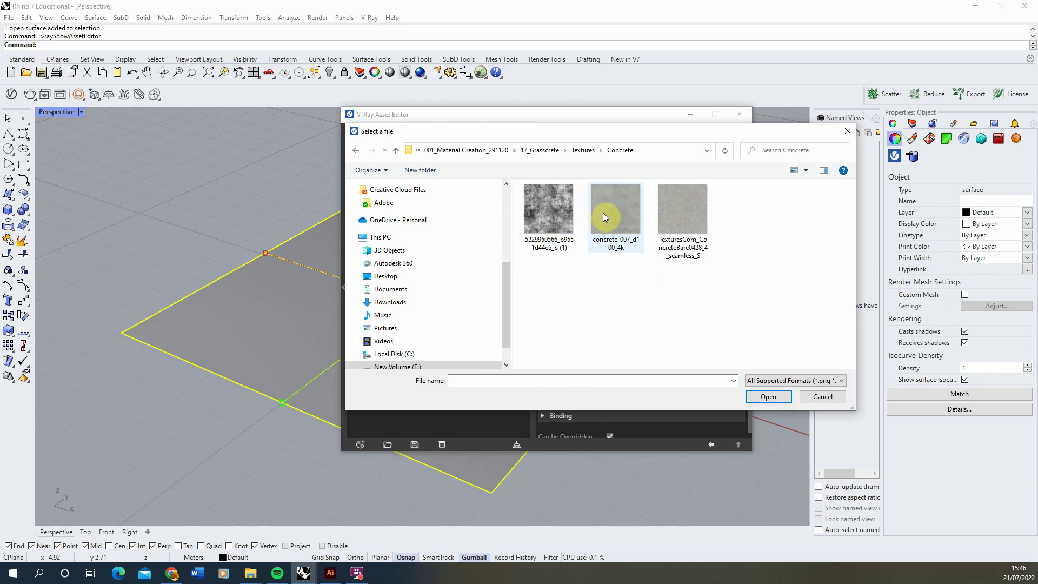
pyautogui.click(685, 219)
pyautogui.click(768, 396)
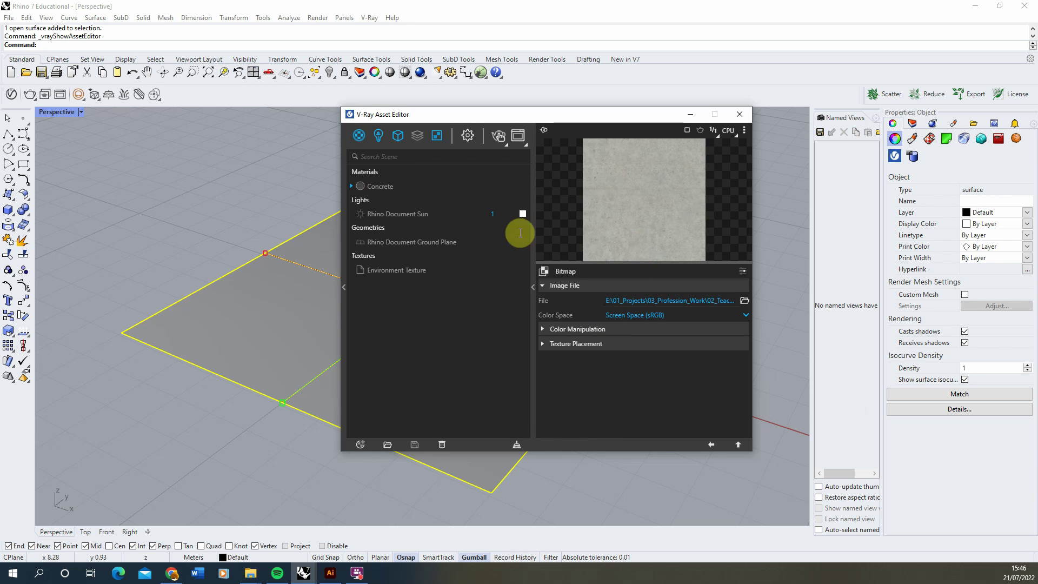
pyautogui.click(711, 444)
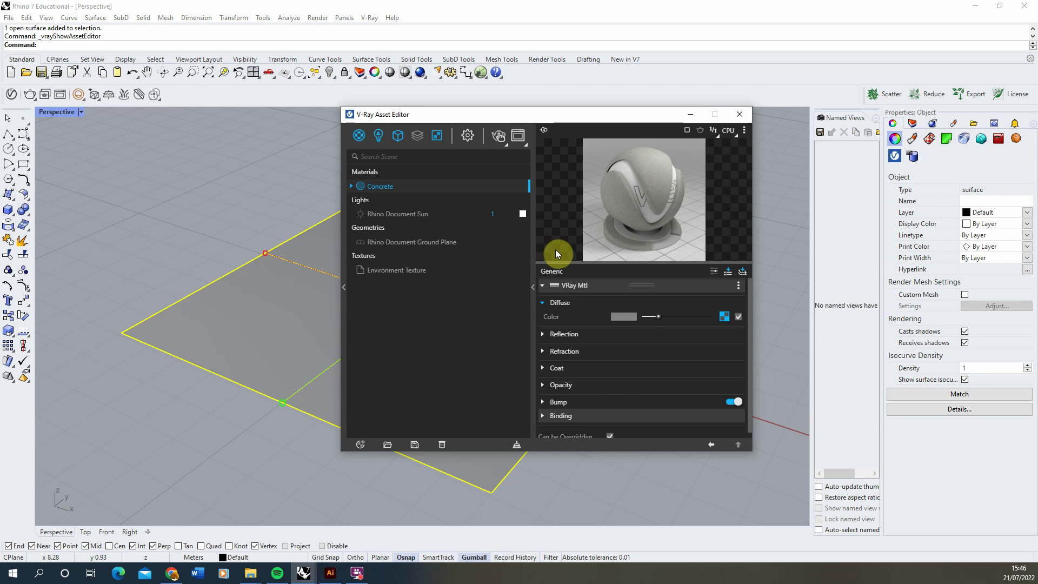
pyautogui.moveTo(431, 118); pyautogui.dragTo(512, 129)
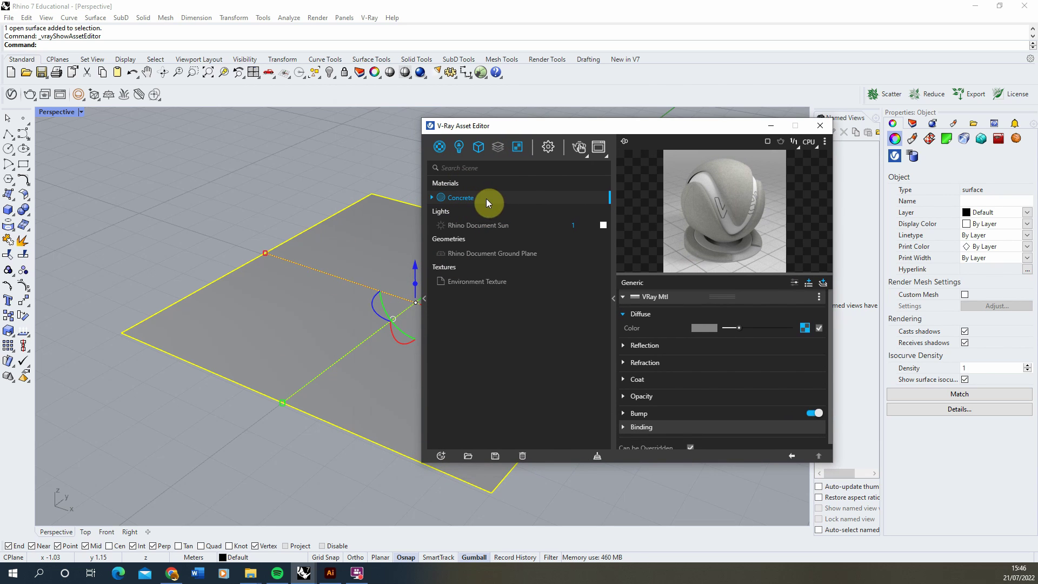
# Apply the Concrete material to the selected square surface
pyautogui.rightClick(505, 199)
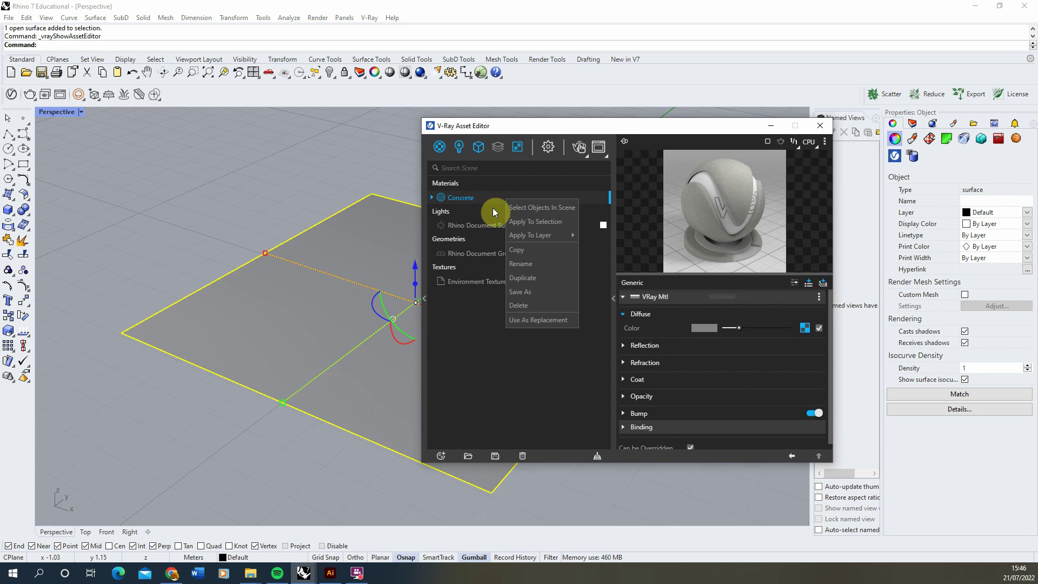
pyautogui.click(533, 222)
pyautogui.moveTo(504, 127); pyautogui.dragTo(557, 125)
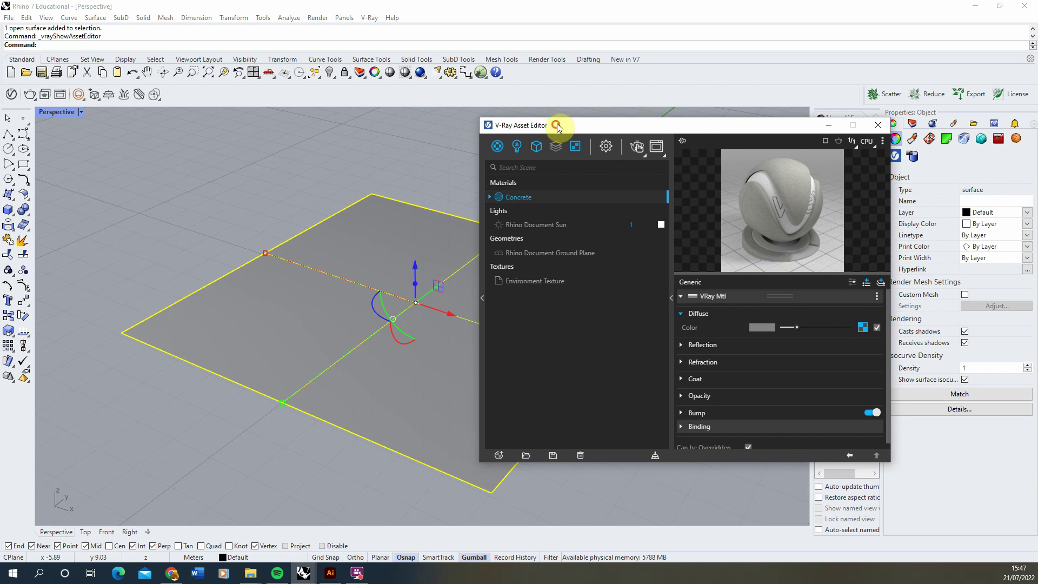
# Start interactive rendering in the V-Ray Frame Buffer, placed beside the Asset Editor
pyautogui.click(657, 149)
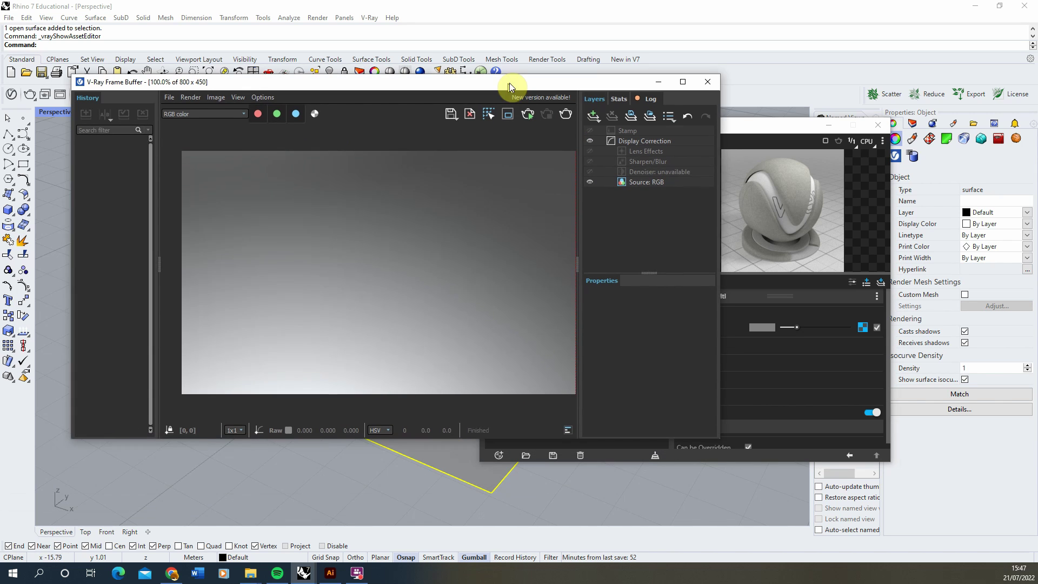
pyautogui.click(514, 118)
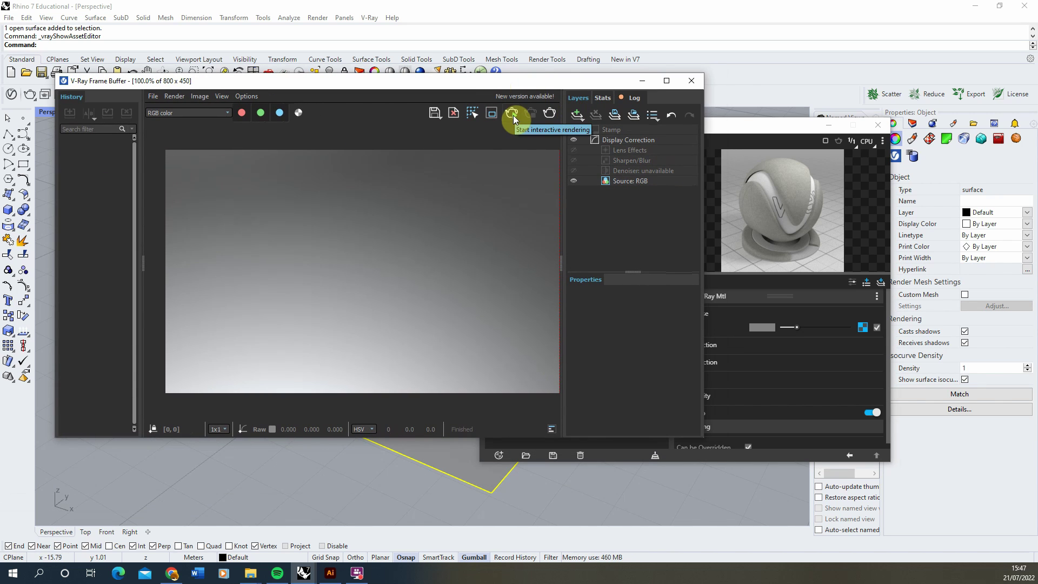
pyautogui.click(513, 118)
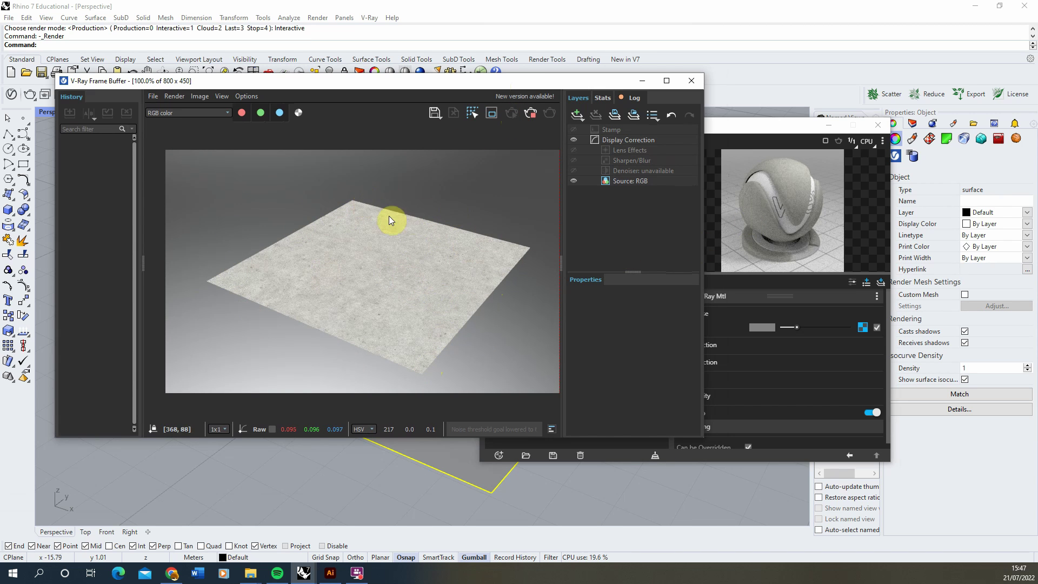
pyautogui.moveTo(492, 86); pyautogui.dragTo(778, 164)
pyautogui.moveTo(753, 125); pyautogui.dragTo(332, 111)
pyautogui.click(601, 140)
pyautogui.moveTo(601, 140); pyautogui.dragTo(697, 92)
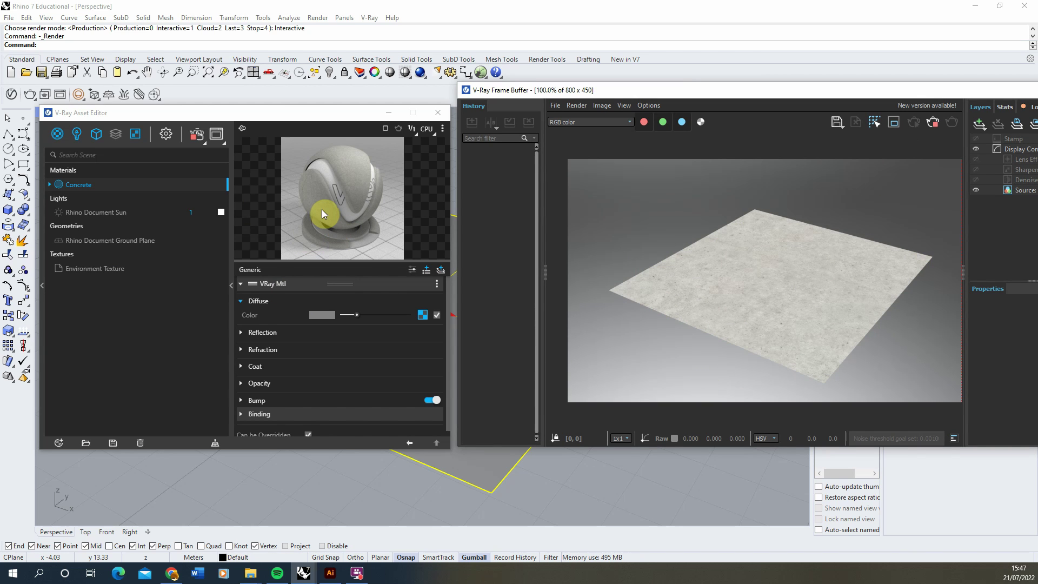
# Add and enable a Displacement attribute on Concrete, set to 2D Displacement mode
pyautogui.scroll(-1, 345, 286)
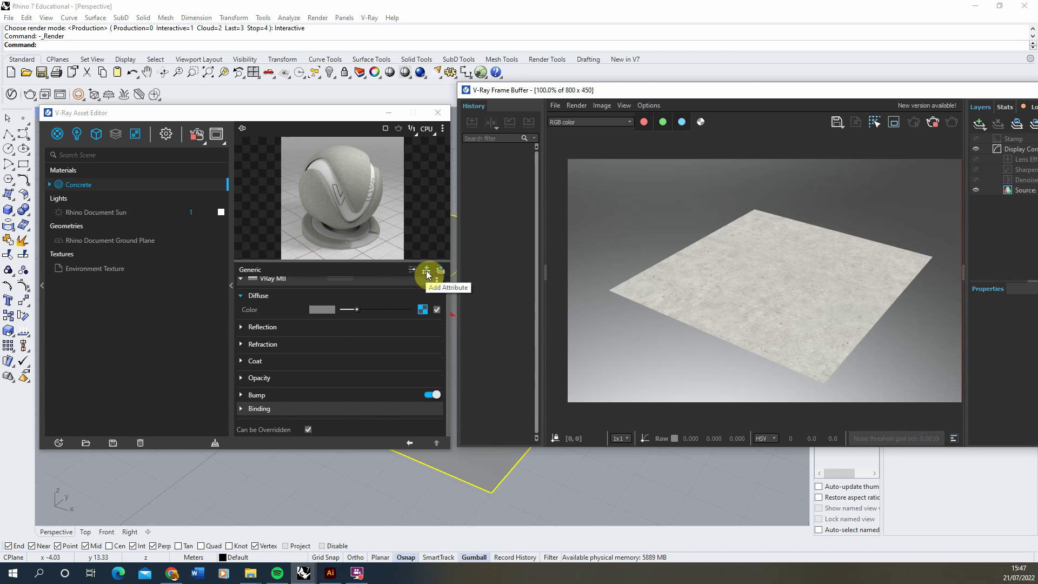
pyautogui.click(426, 270)
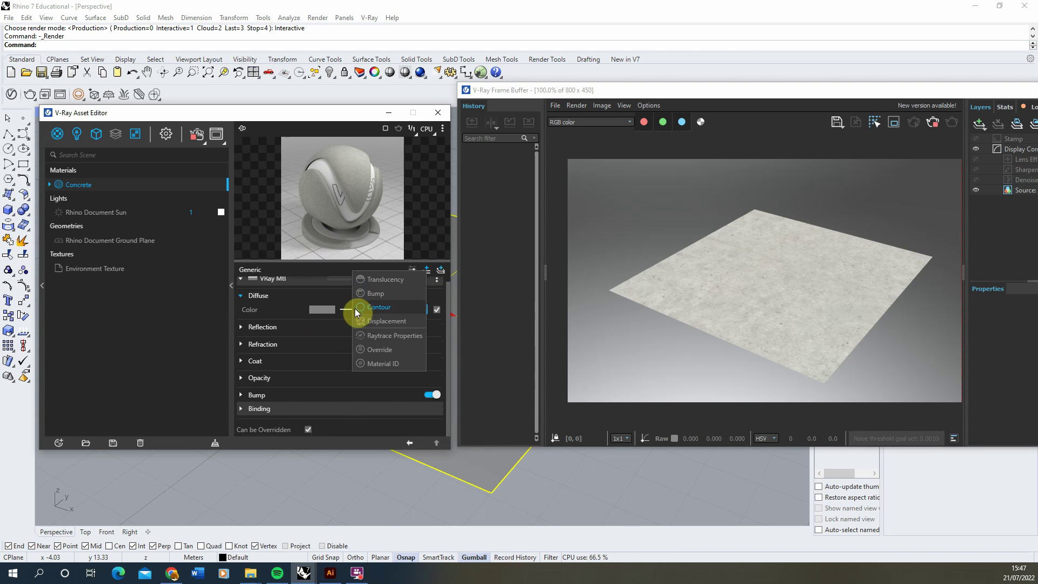
pyautogui.click(381, 321)
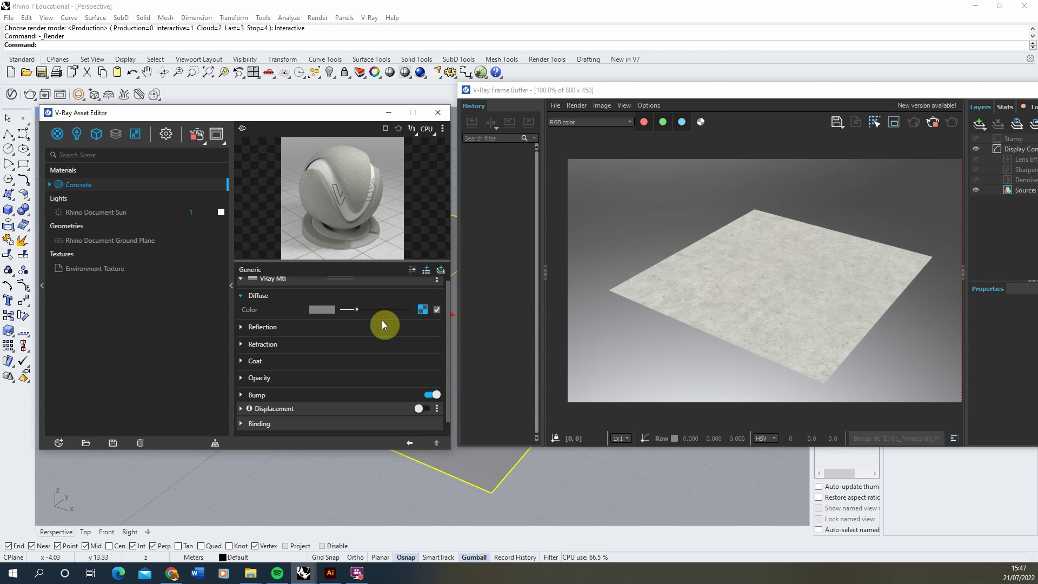
pyautogui.scroll(-1, 310, 300)
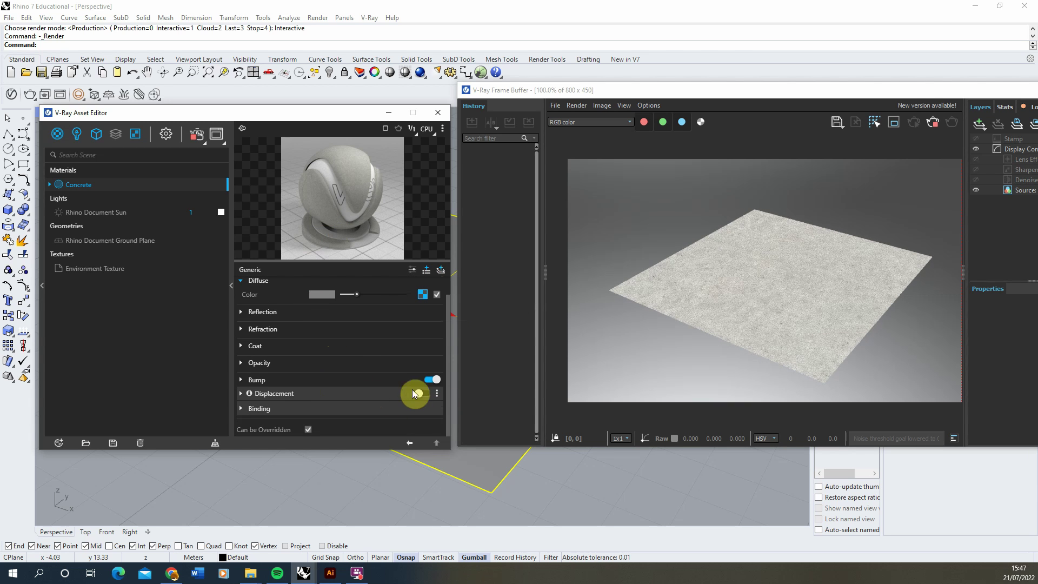
pyautogui.click(426, 393)
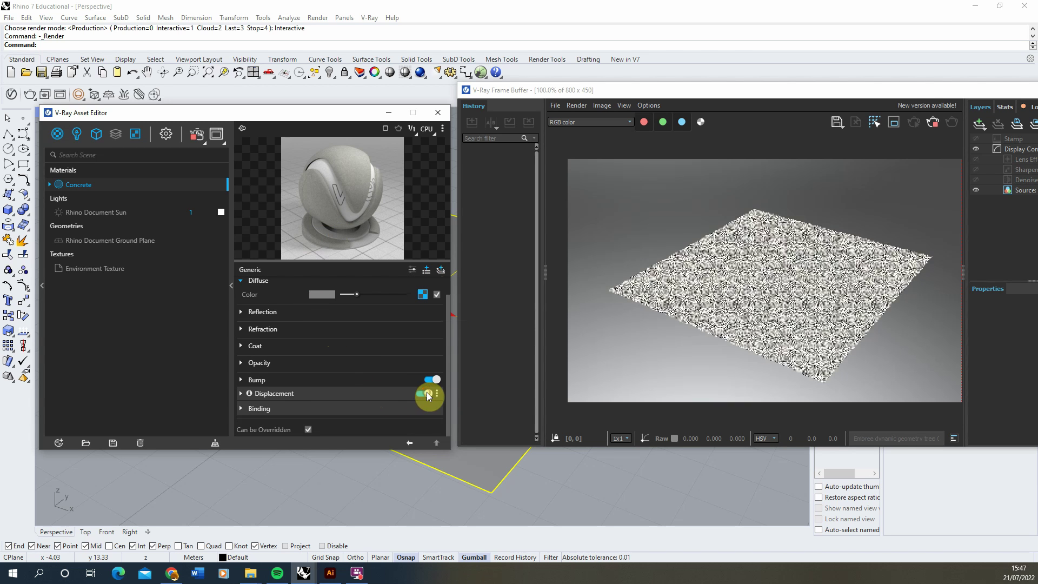
pyautogui.click(310, 394)
pyautogui.scroll(-3, 324, 373)
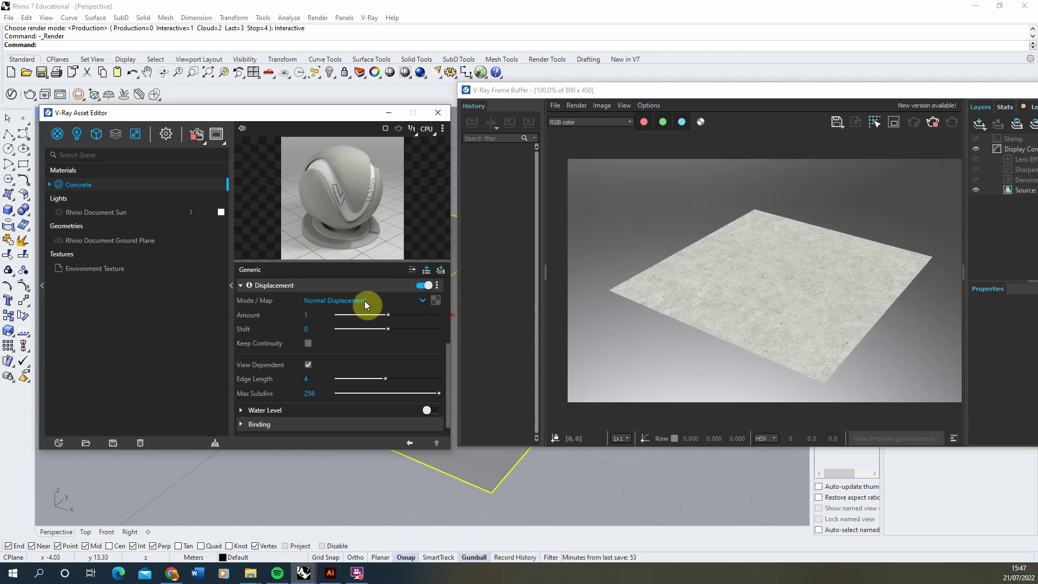
pyautogui.click(350, 300)
pyautogui.click(339, 327)
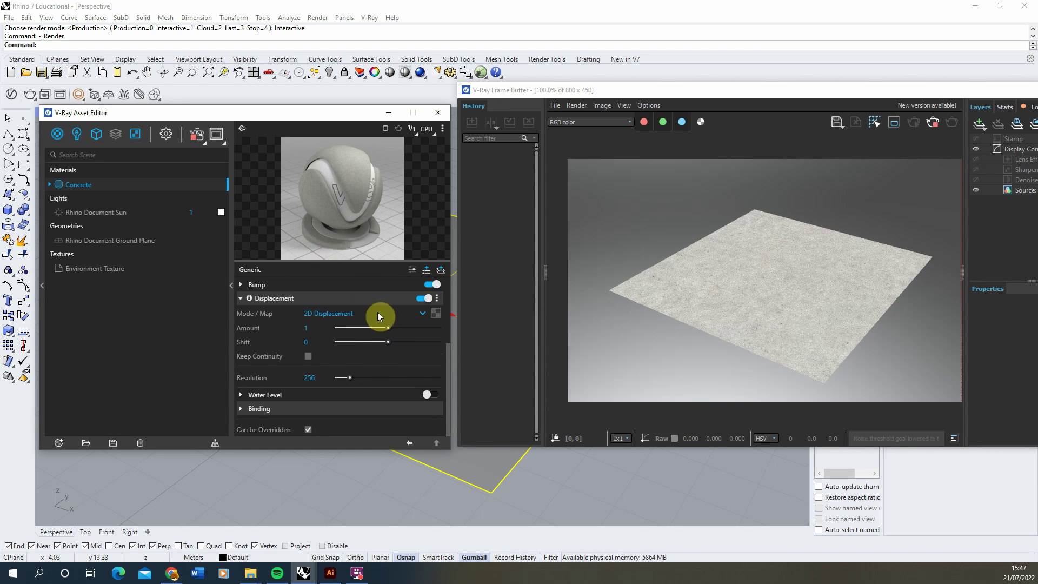
pyautogui.click(435, 315)
# Use a Tiles texture as the displacement map
pyautogui.scroll(-3, 421, 202)
pyautogui.scroll(-1, 420, 202)
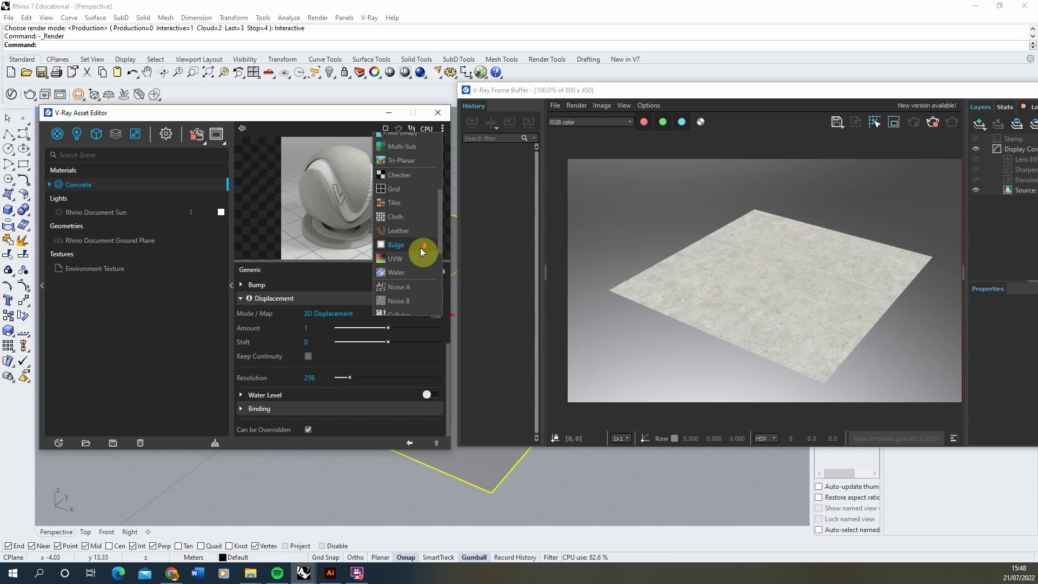
pyautogui.click(401, 205)
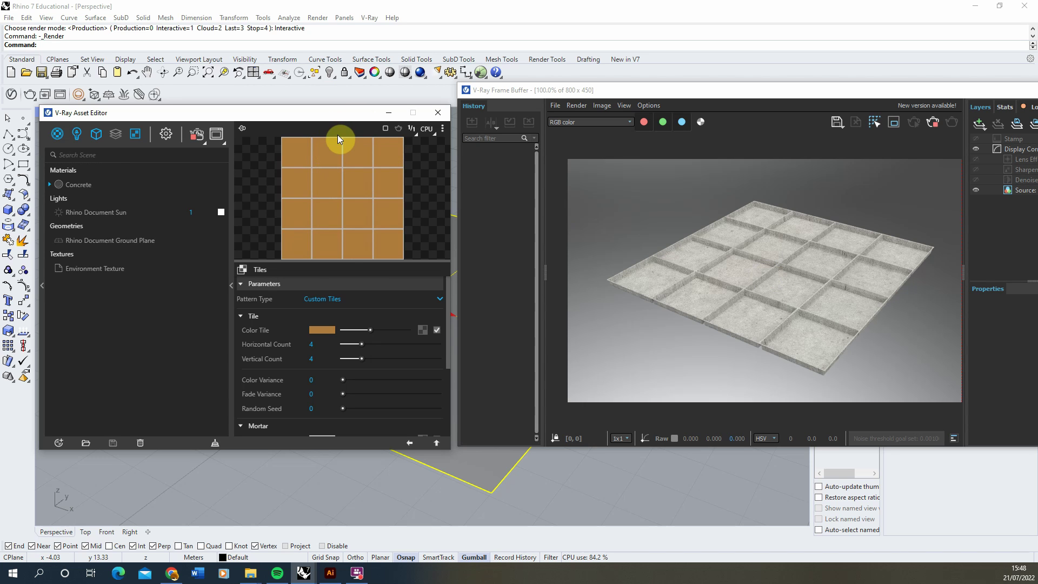
# Set the Tiles texture's tile colour to white and mortar colour to black
pyautogui.click(322, 330)
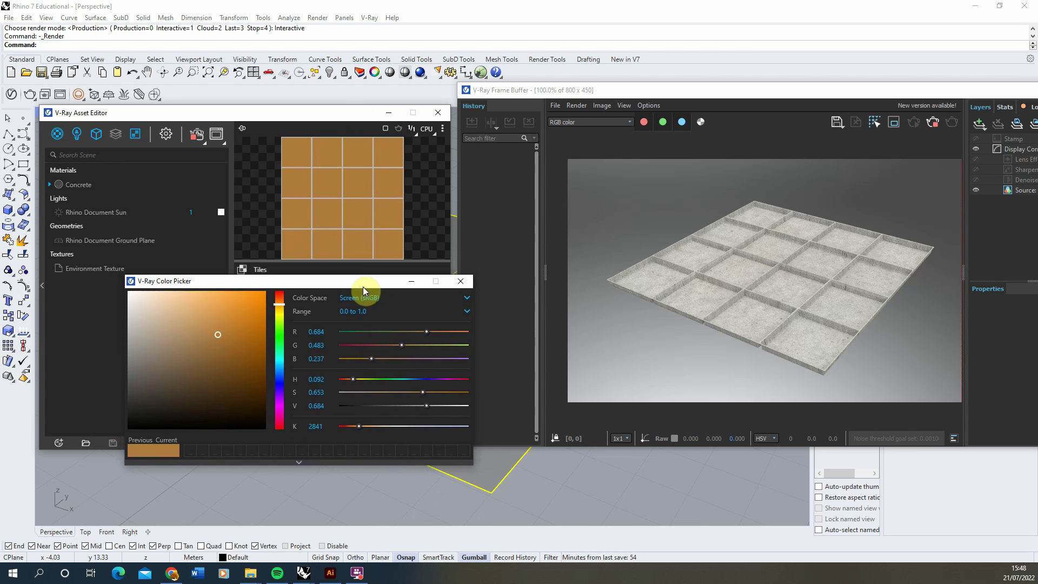
pyautogui.moveTo(234, 322); pyautogui.dragTo(237, 463)
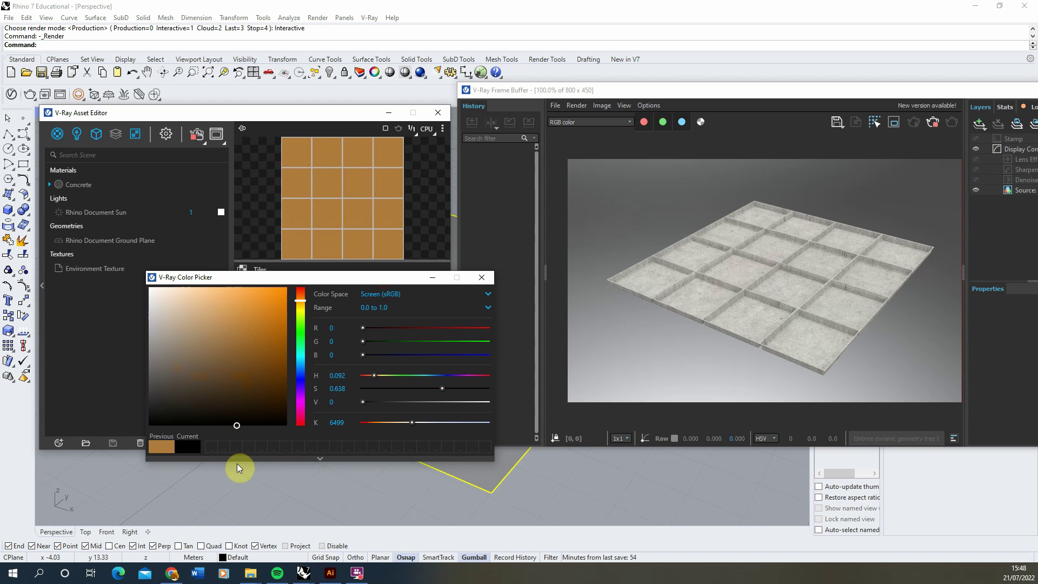
pyautogui.click(481, 278)
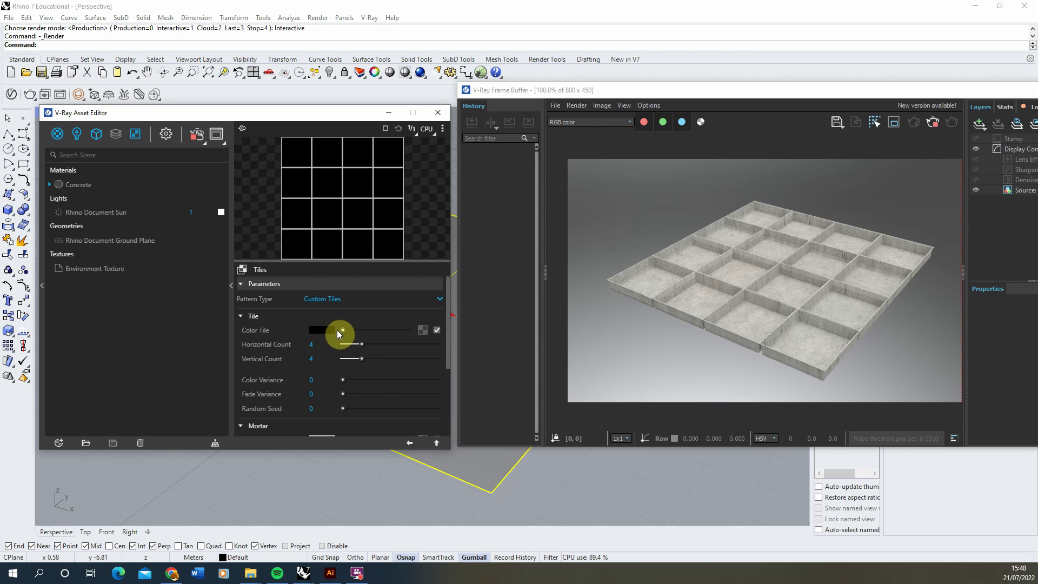
pyautogui.moveTo(343, 330); pyautogui.dragTo(451, 333)
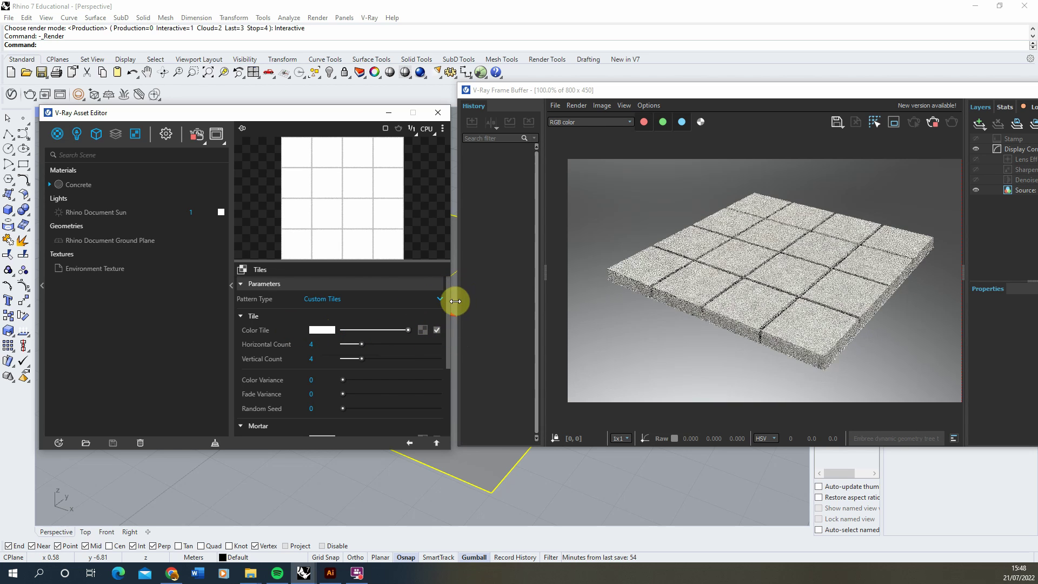
pyautogui.scroll(-3, 449, 335)
pyautogui.click(322, 385)
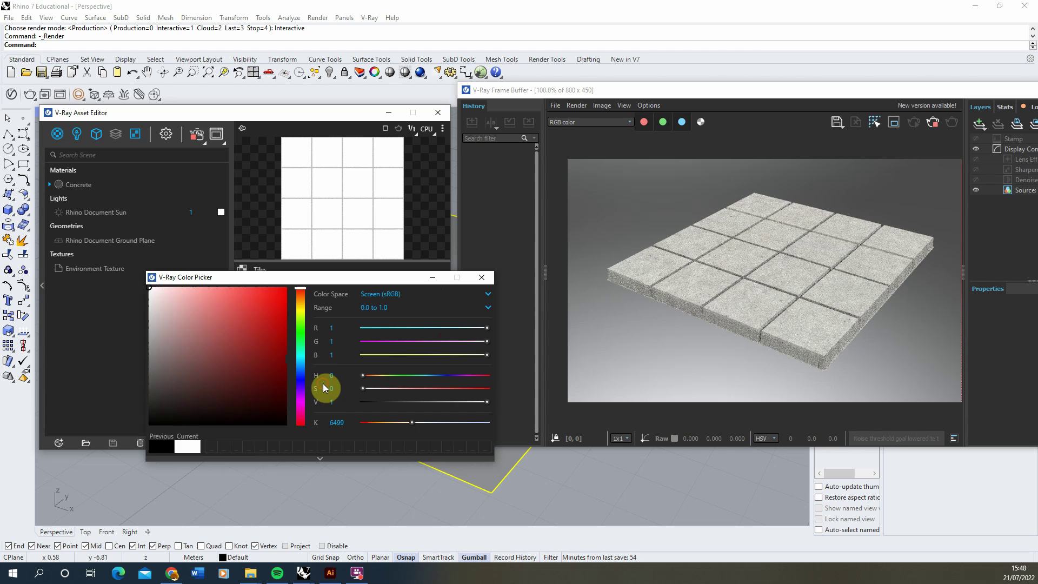
pyautogui.moveTo(177, 352); pyautogui.dragTo(146, 475)
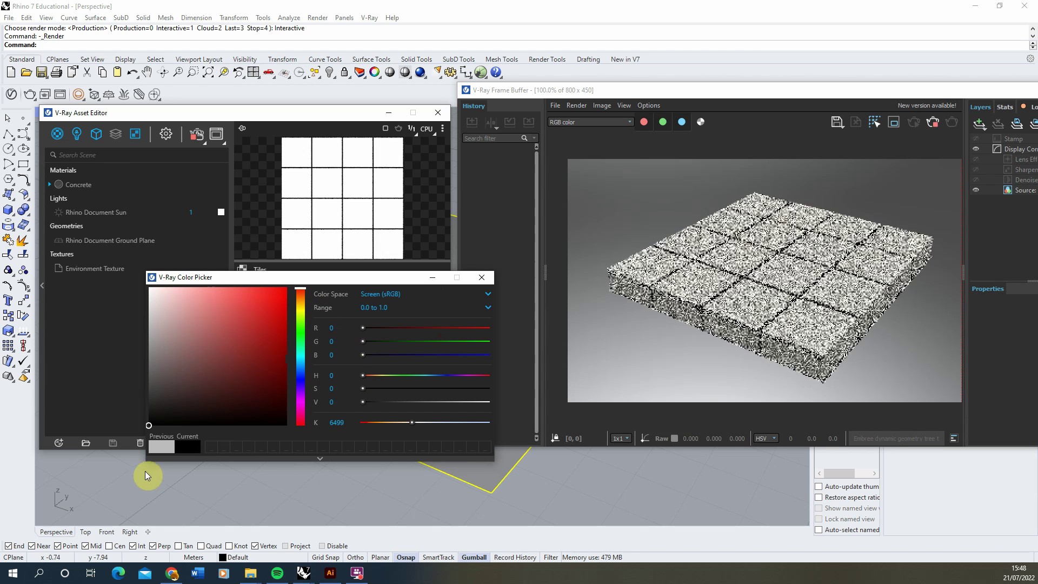
pyautogui.click(481, 277)
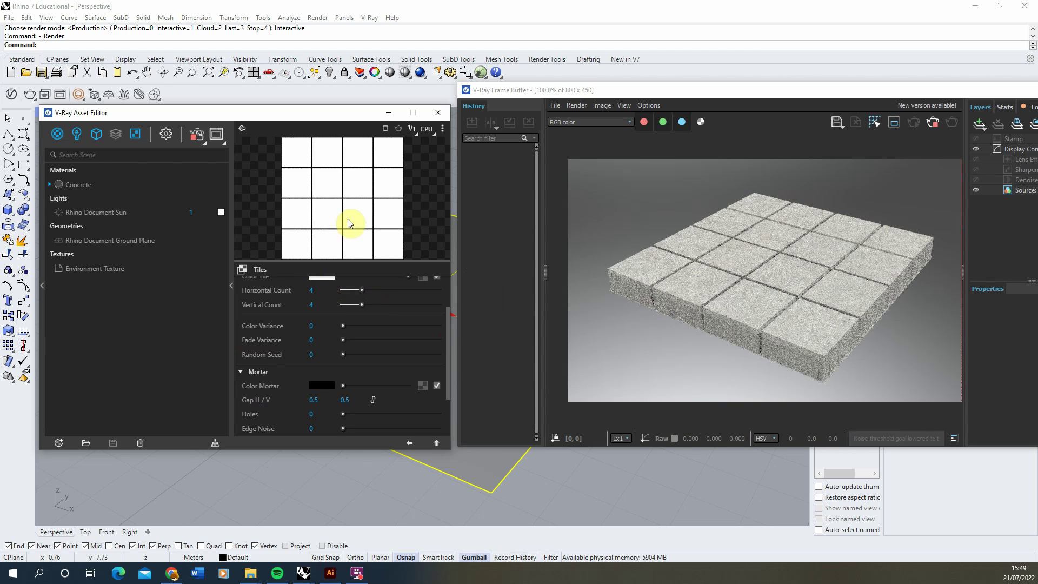
# Set the Tiles horizontal and vertical counts to 20
pyautogui.click(324, 343)
pyautogui.write('20')
pyautogui.click(318, 358)
pyautogui.write('20')
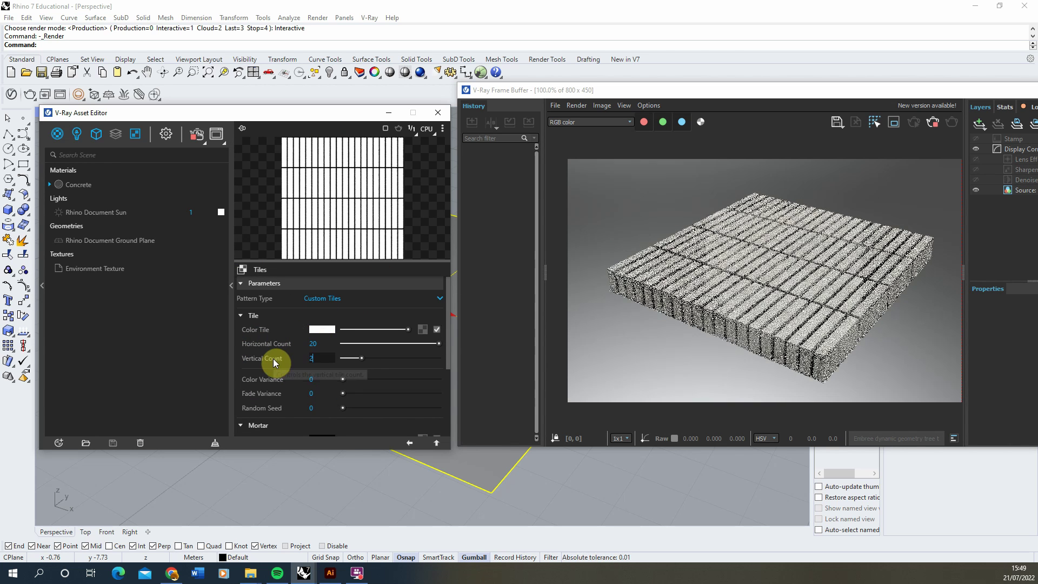
pyautogui.press('Return')
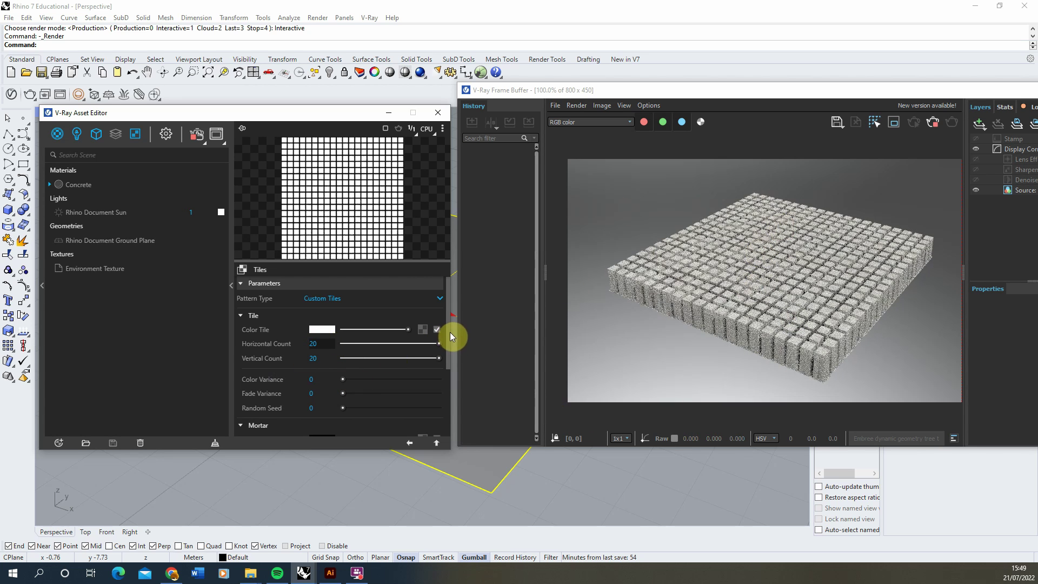
# Set the Tiles mortar gap to 1
pyautogui.moveTo(447, 338); pyautogui.dragTo(447, 379)
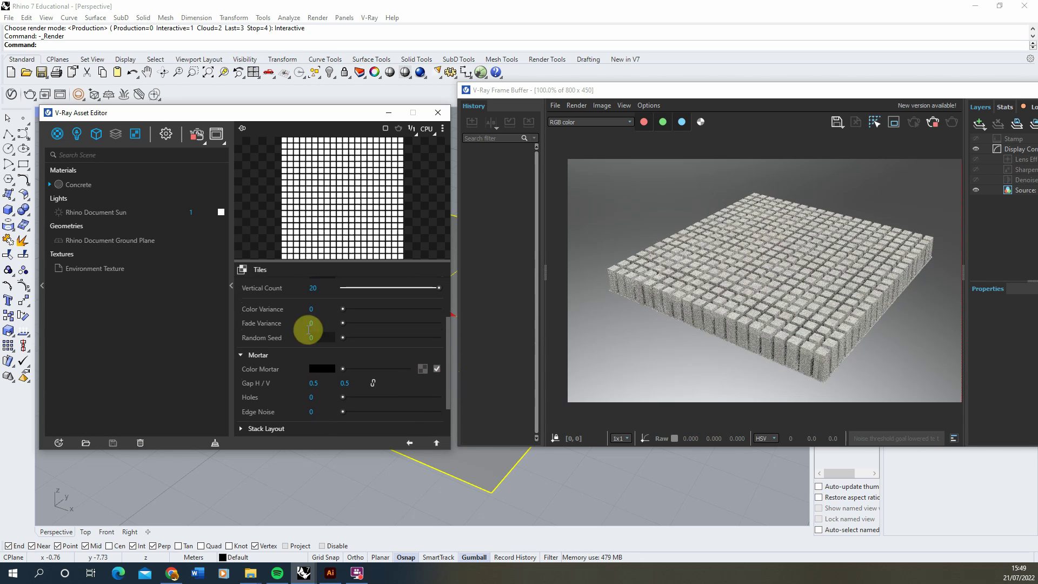
pyautogui.doubleClick(313, 382)
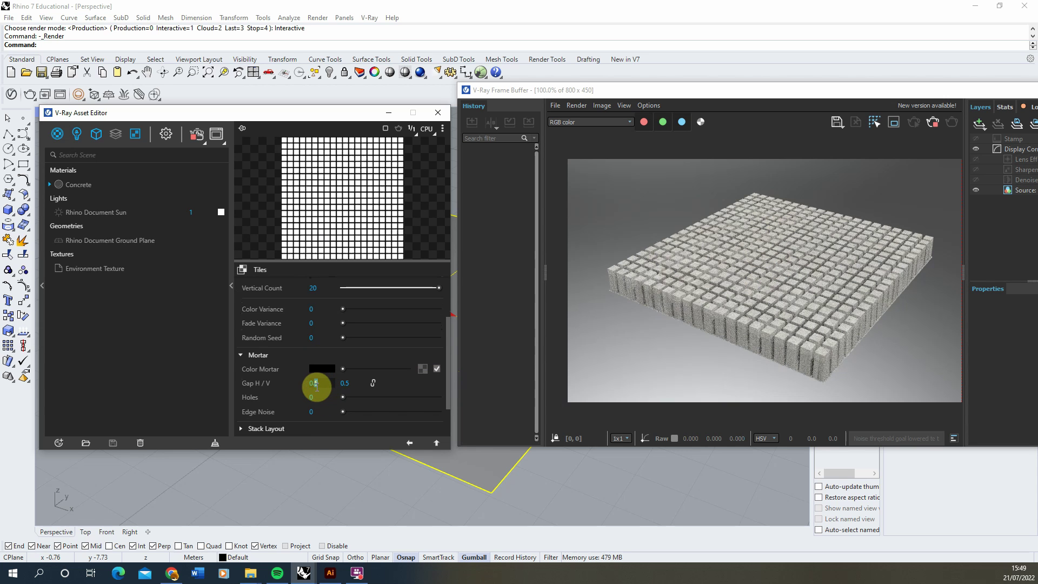
pyautogui.write('8')
pyautogui.press('Return')
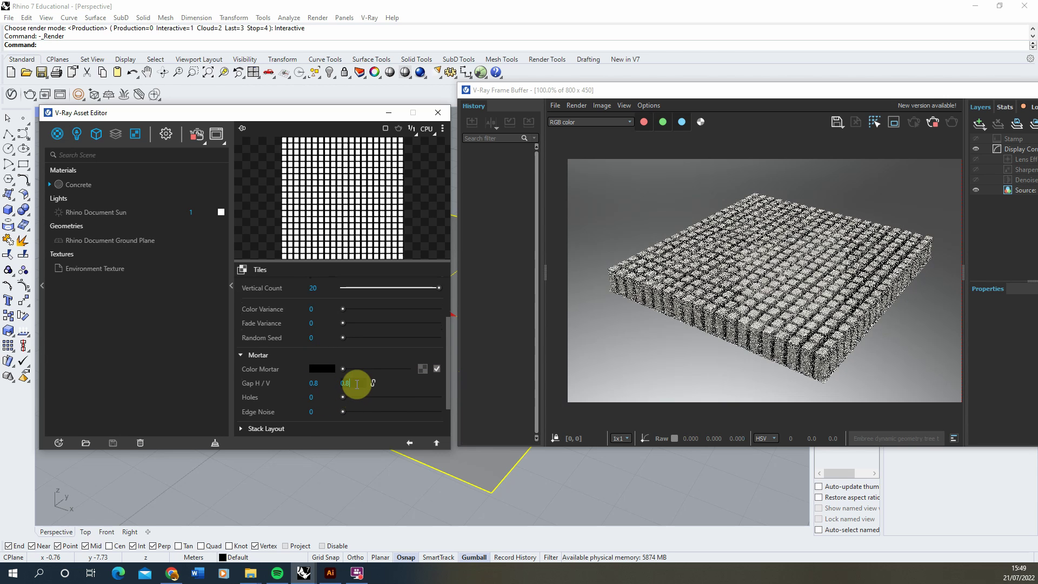
pyautogui.doubleClick(317, 383)
pyautogui.write('1')
pyautogui.press('Return')
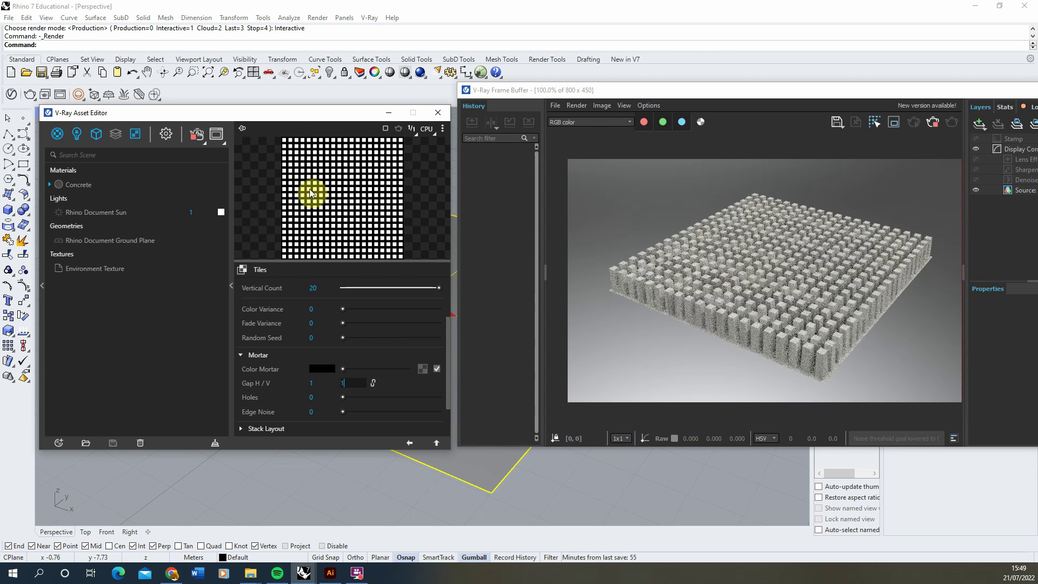
pyautogui.click(409, 442)
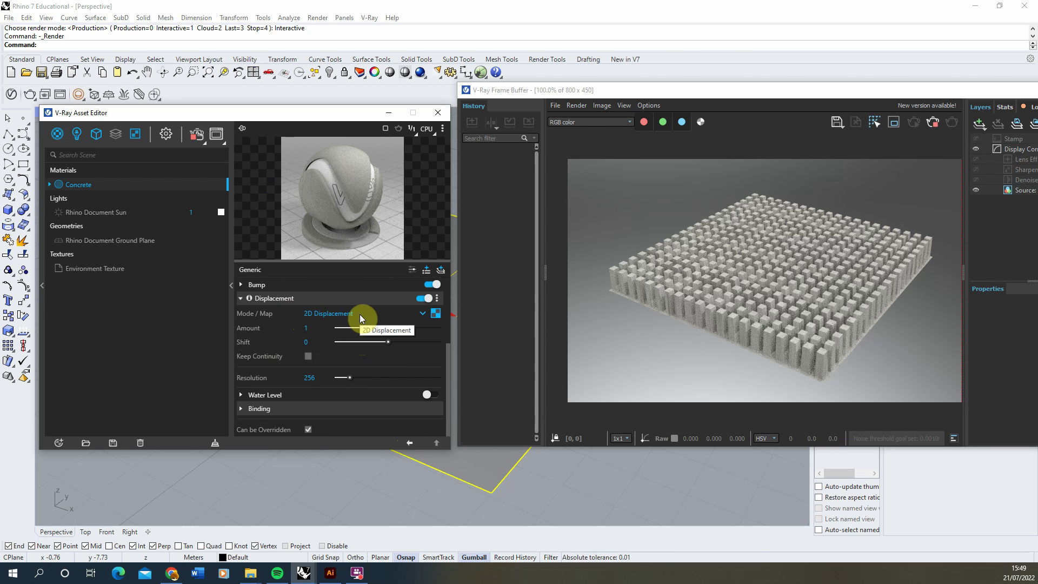
pyautogui.moveTo(389, 327); pyautogui.dragTo(344, 334)
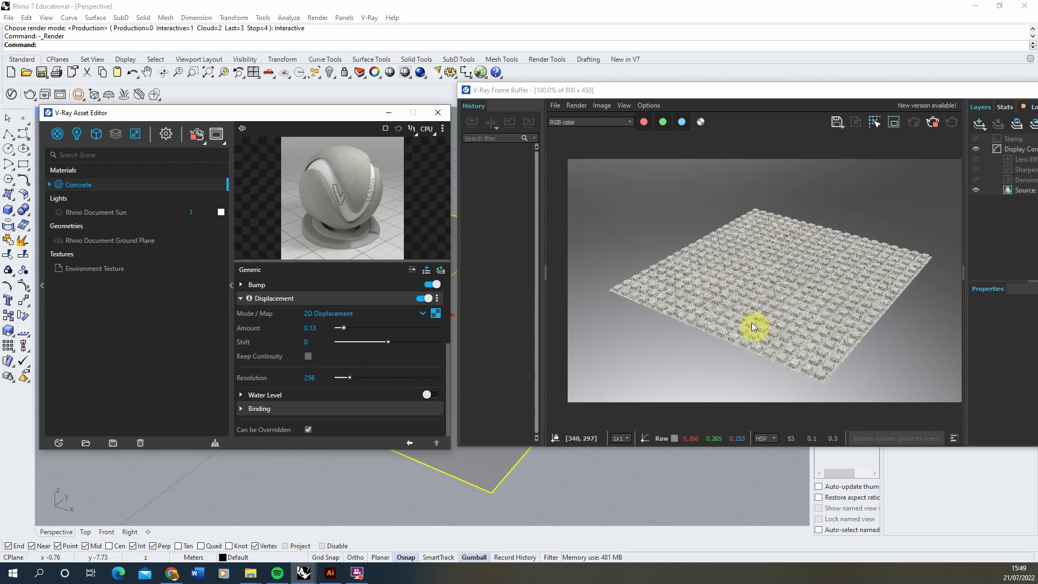
pyautogui.scroll(2, 780, 322)
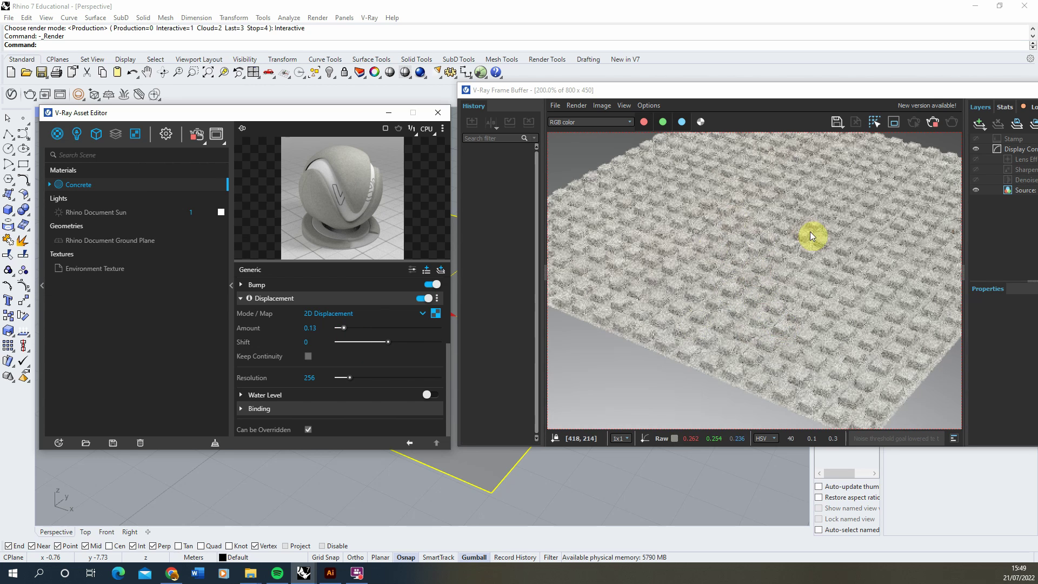
pyautogui.scroll(-2, 766, 356)
pyautogui.scroll(2, 703, 306)
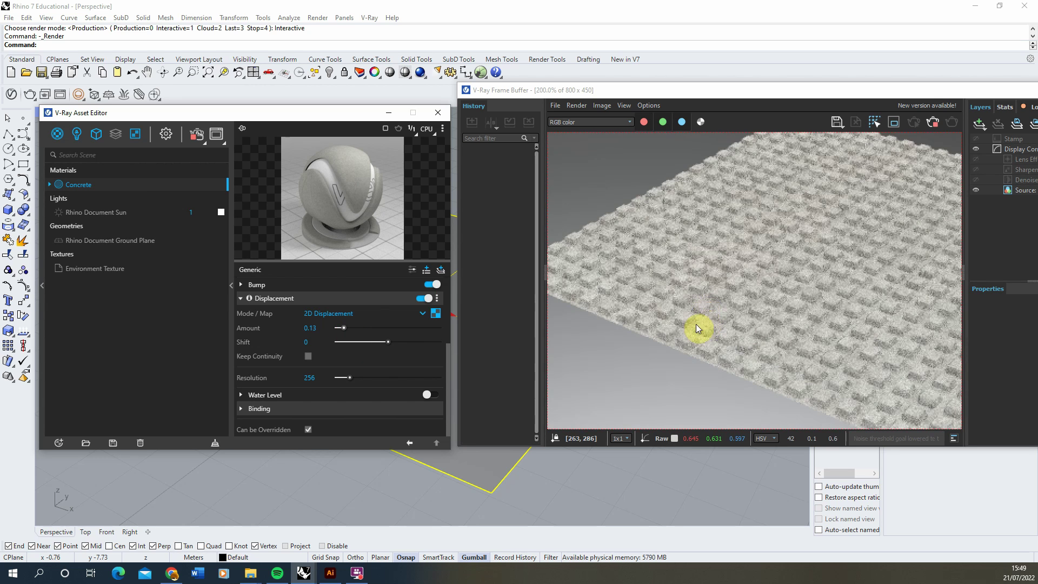
pyautogui.scroll(2, 695, 326)
pyautogui.scroll(-2, 701, 329)
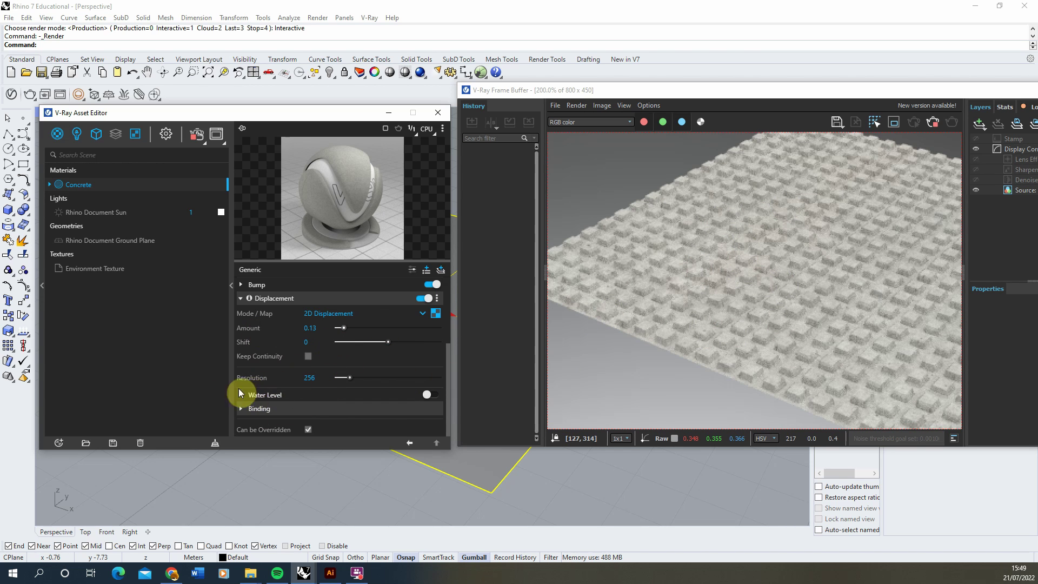
# Raise Concrete's displacement resolution from 256 to 624 and review the render
pyautogui.moveTo(350, 379); pyautogui.dragTo(369, 378)
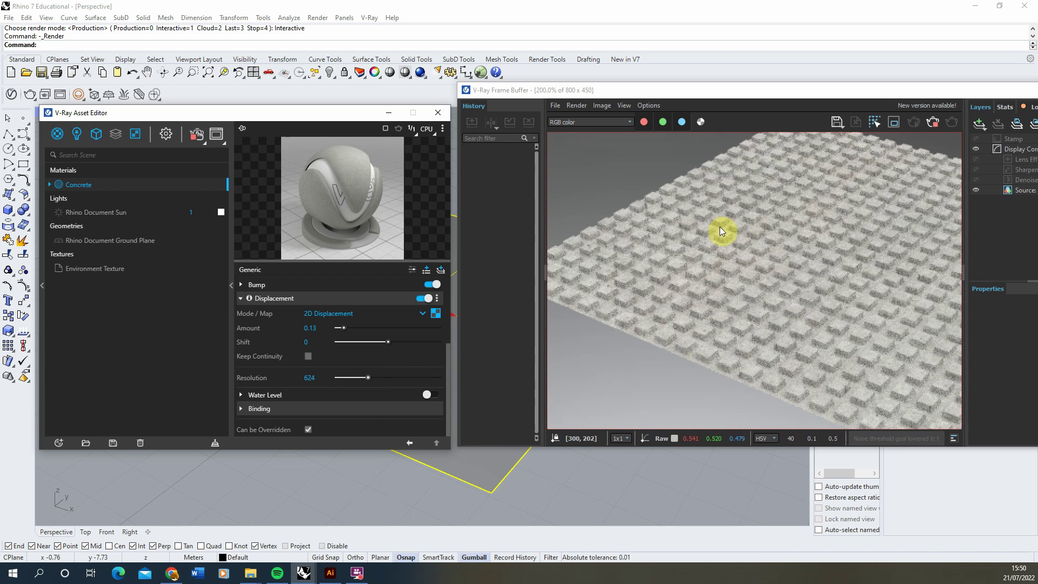
pyautogui.scroll(-2, 645, 303)
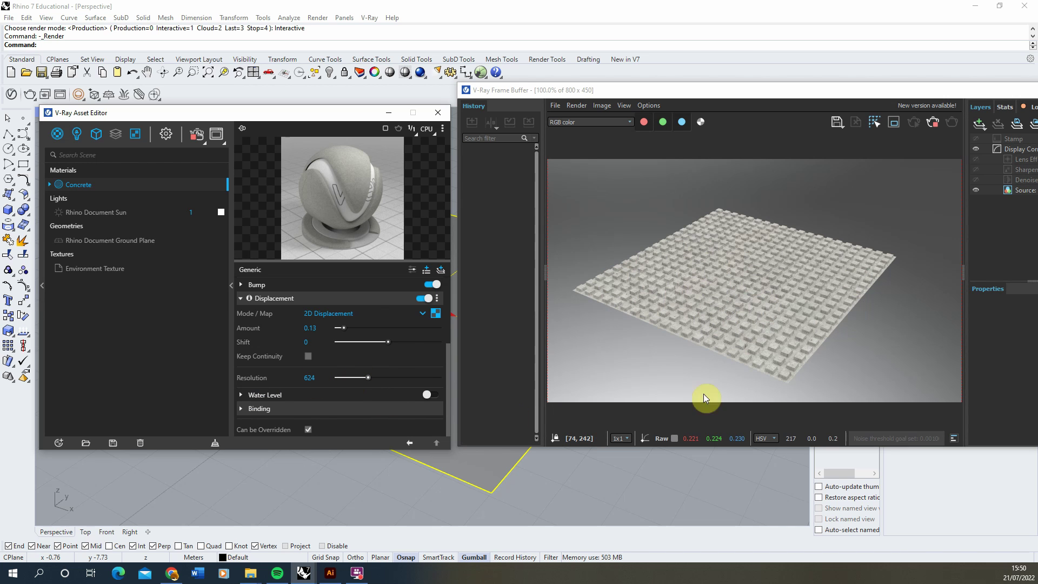
pyautogui.scroll(2, 672, 338)
pyautogui.scroll(-2, 668, 306)
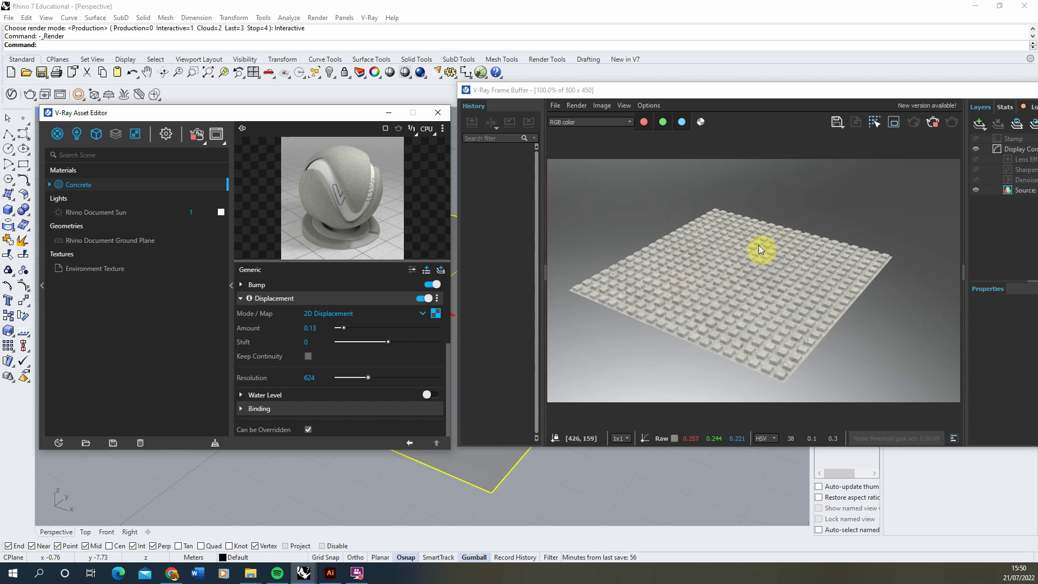
pyautogui.scroll(1, 708, 335)
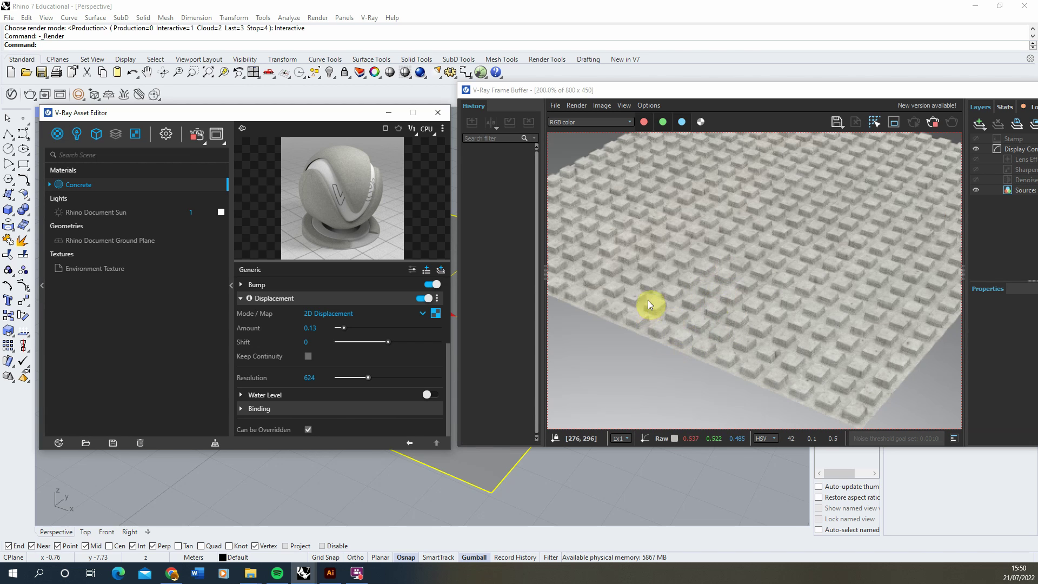
pyautogui.scroll(-1, 724, 344)
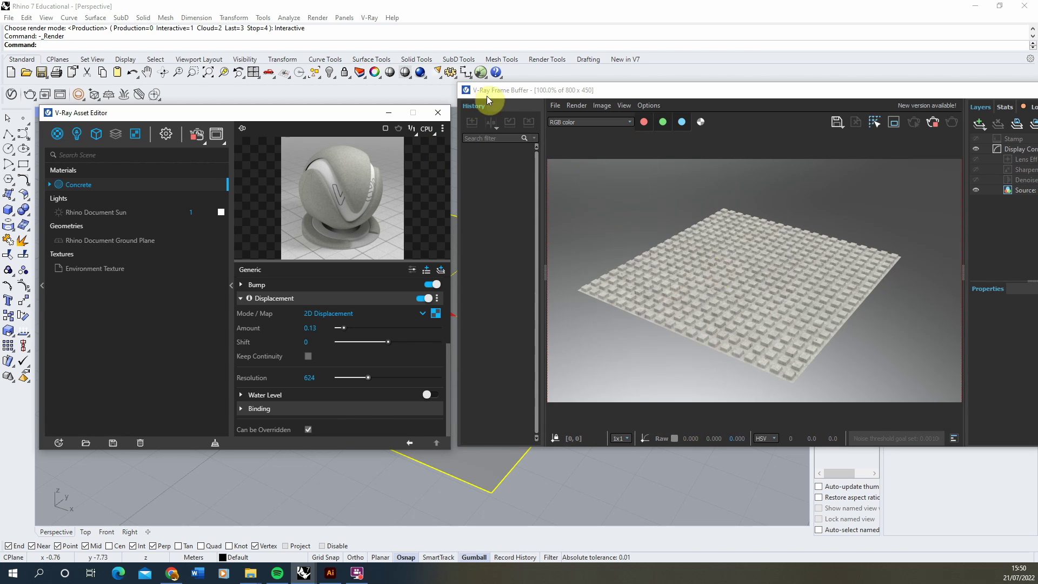
# Create a new generic V-Ray material named Grass
pyautogui.click(60, 445)
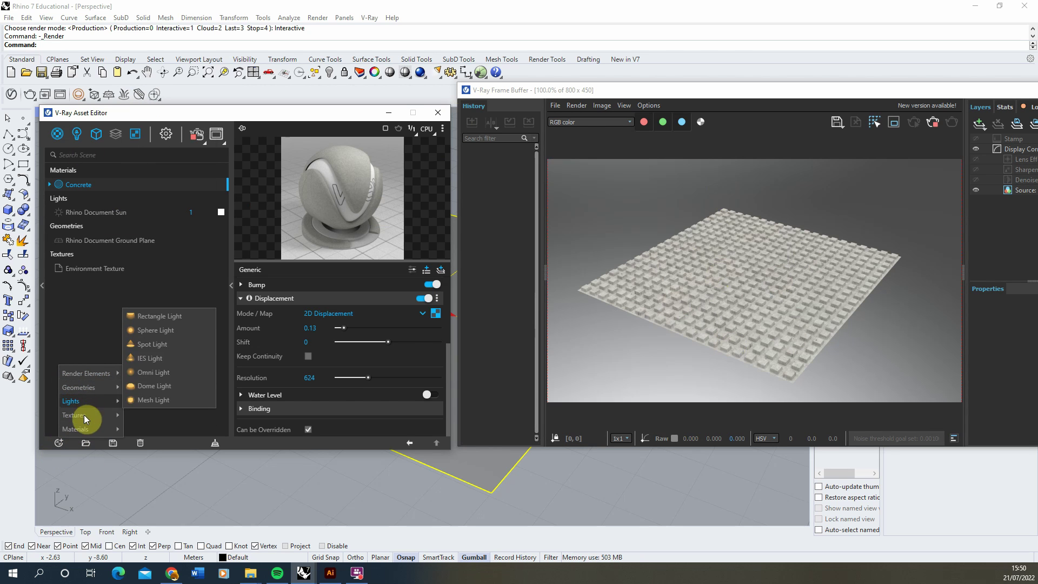
pyautogui.moveTo(85, 430)
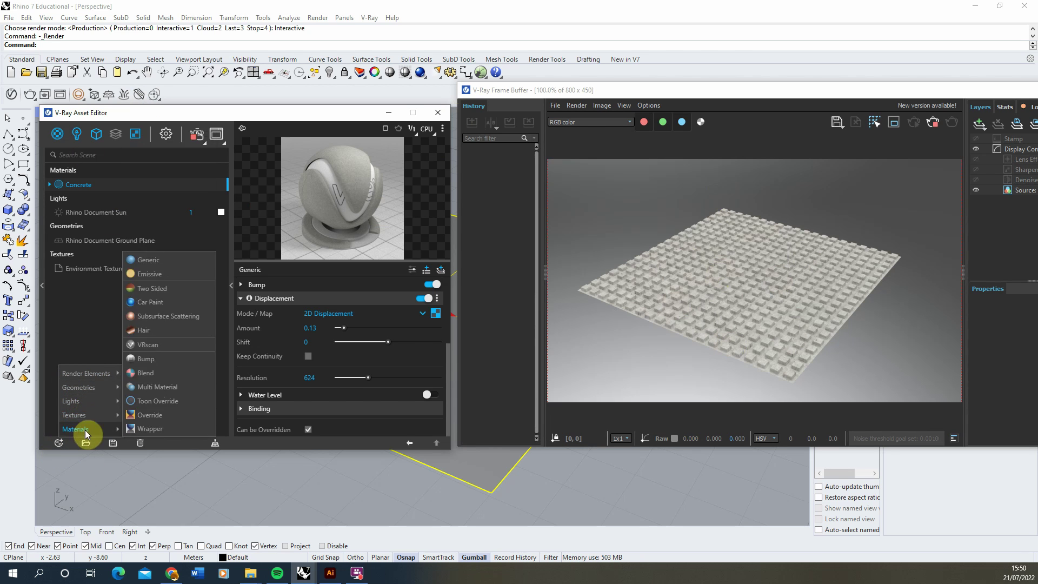
pyautogui.click(155, 261)
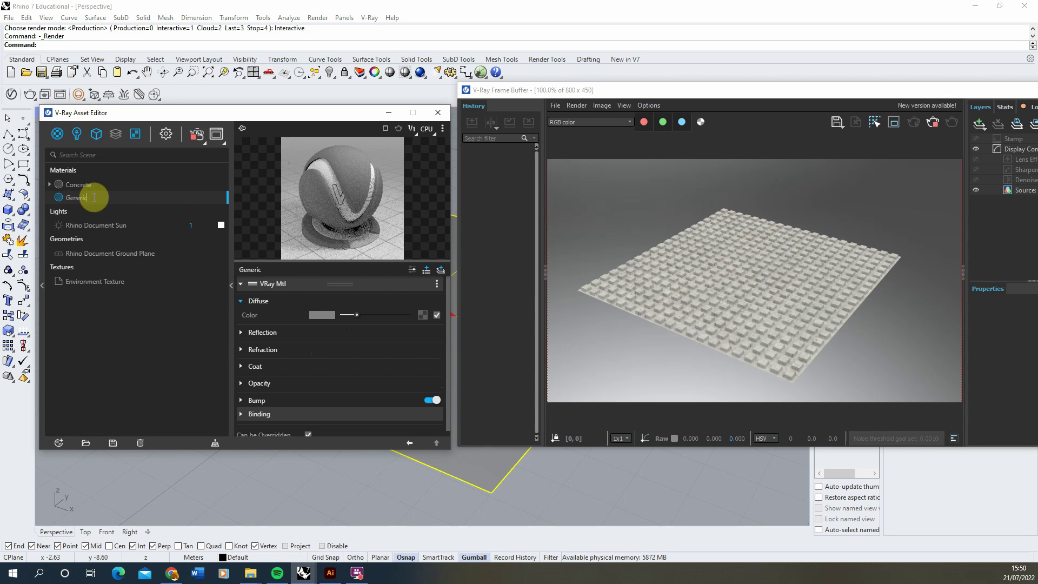
pyautogui.write('Grass')
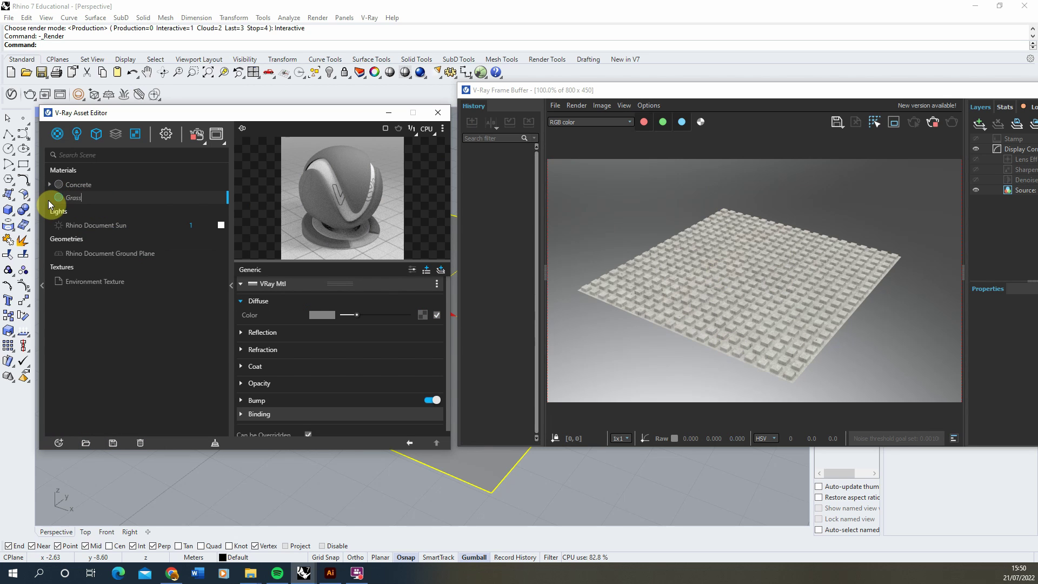
pyautogui.press('Return')
# Map the Grass diffuse colour to the seamless grass bitmap from the Textures/Grass folder
pyautogui.click(423, 314)
pyautogui.click(383, 143)
pyautogui.click(280, 148)
pyautogui.doubleClick(363, 212)
pyautogui.click(241, 206)
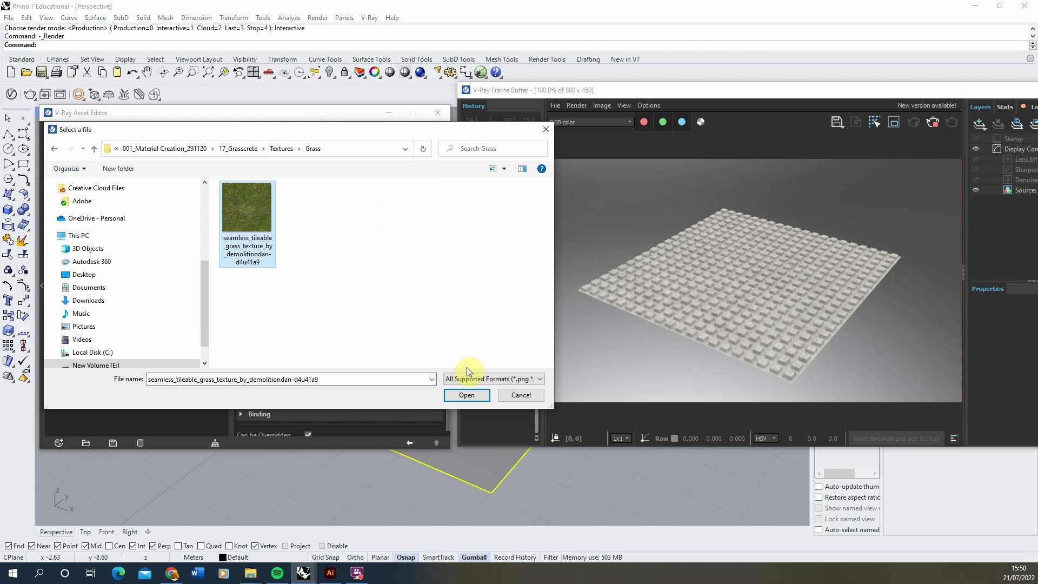
pyautogui.click(466, 395)
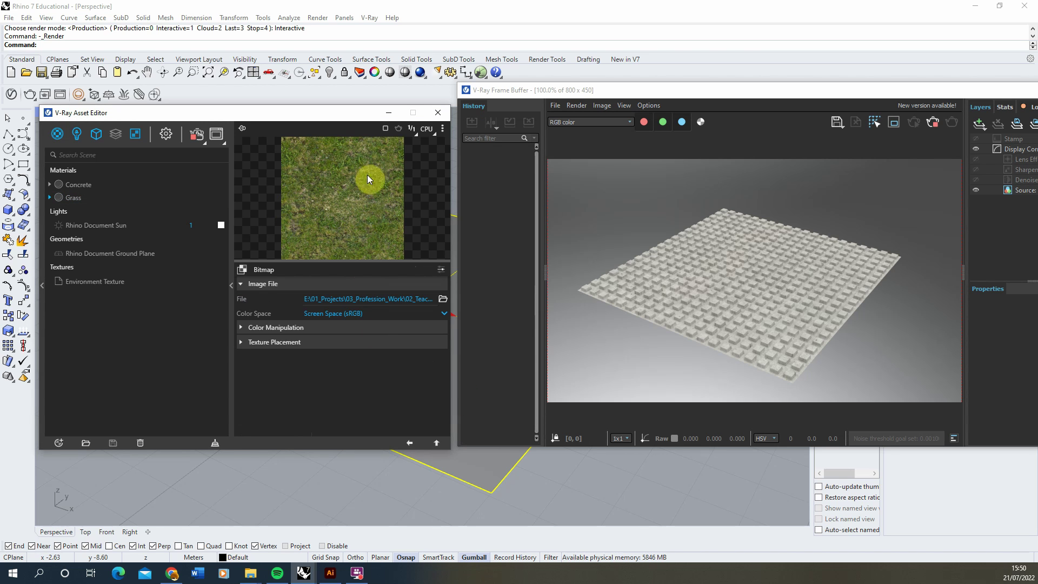
pyautogui.click(409, 442)
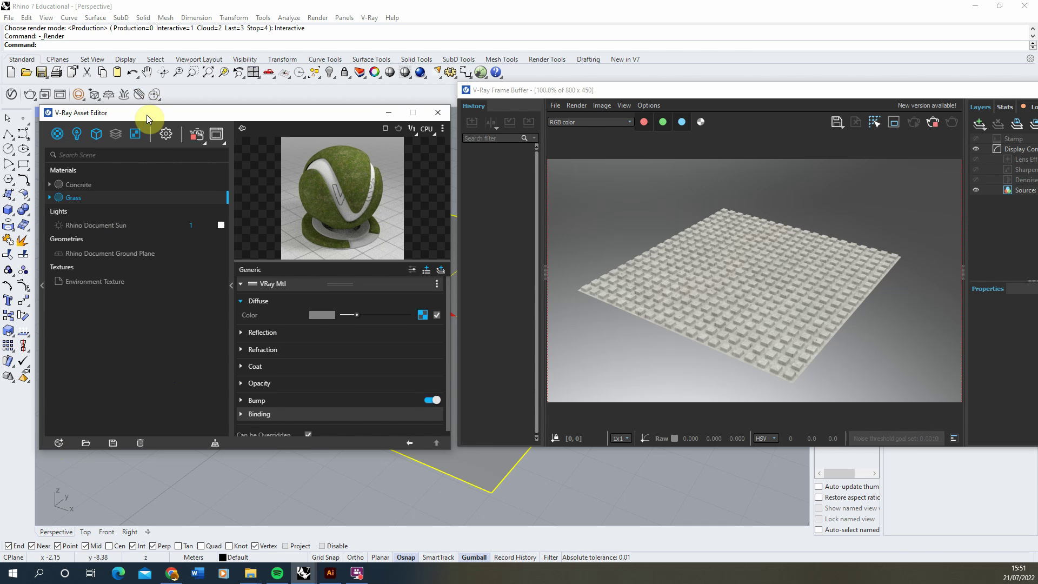
# Add V-Ray Fur to the selected ground plane and show the new Fur's settings
pyautogui.moveTo(146, 114); pyautogui.dragTo(155, 118)
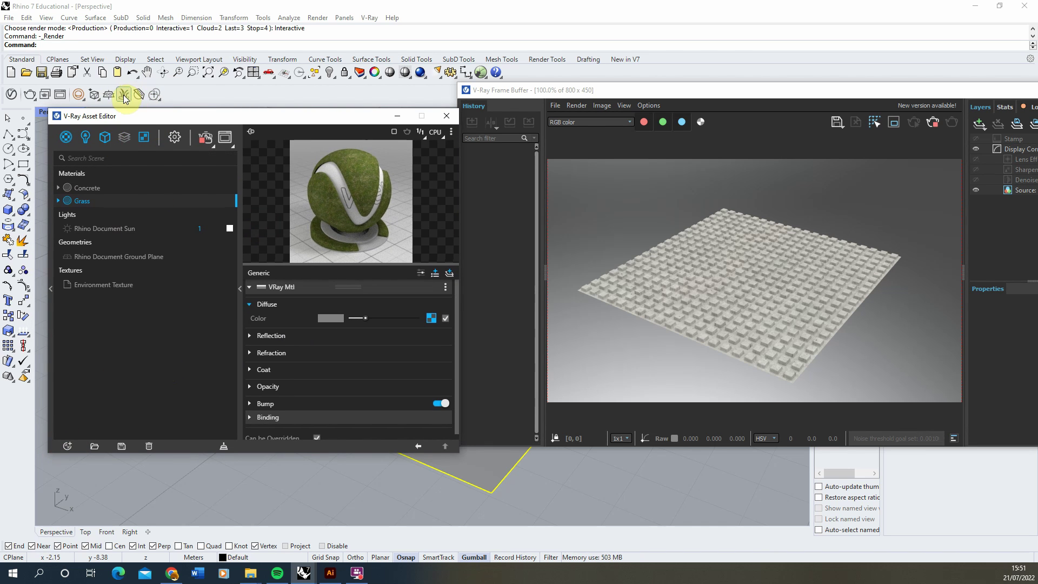
pyautogui.click(397, 116)
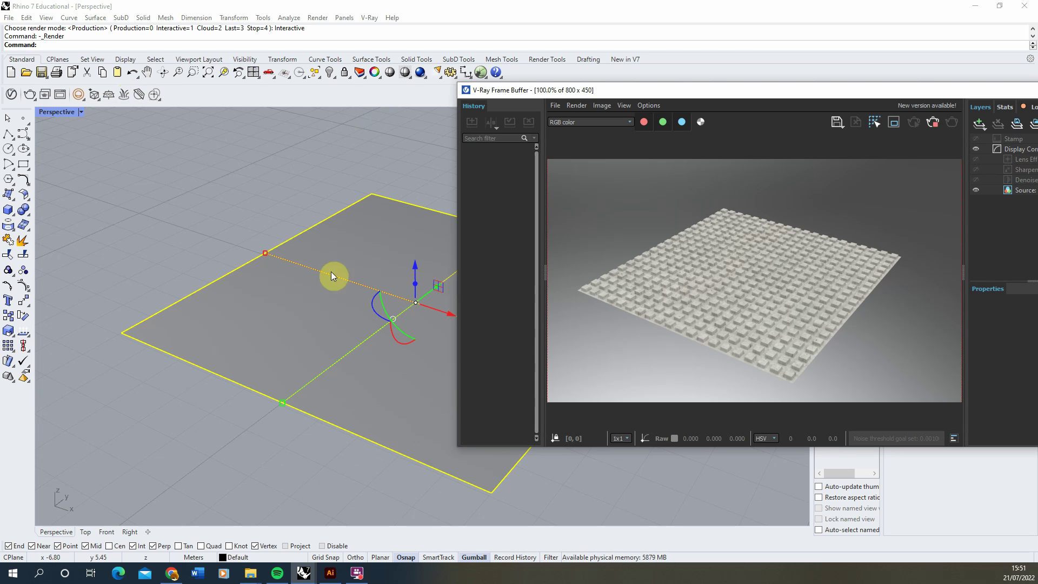
pyautogui.click(125, 97)
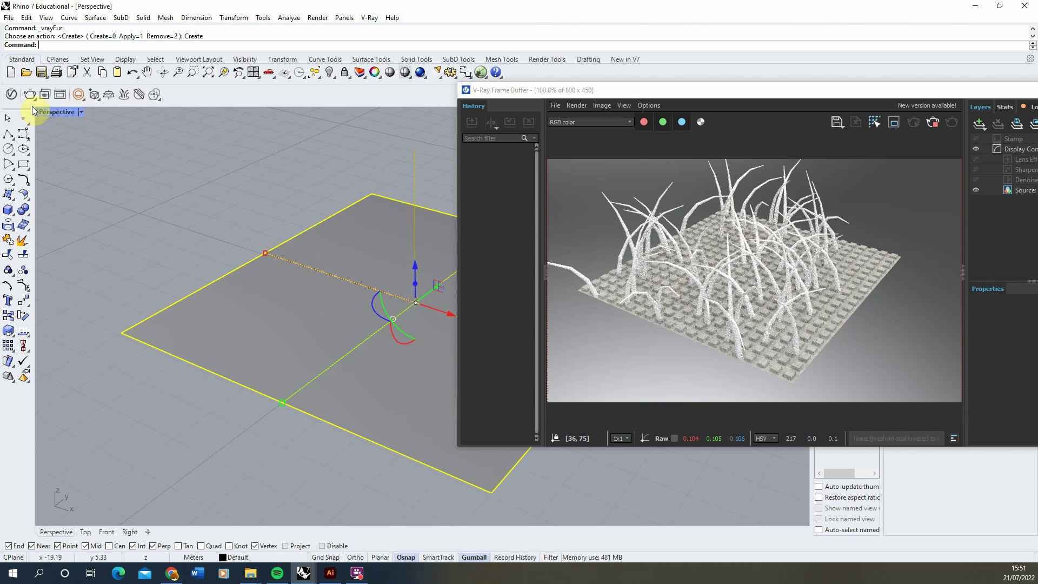
pyautogui.click(11, 95)
pyautogui.moveTo(175, 112); pyautogui.dragTo(178, 109)
pyautogui.click(59, 244)
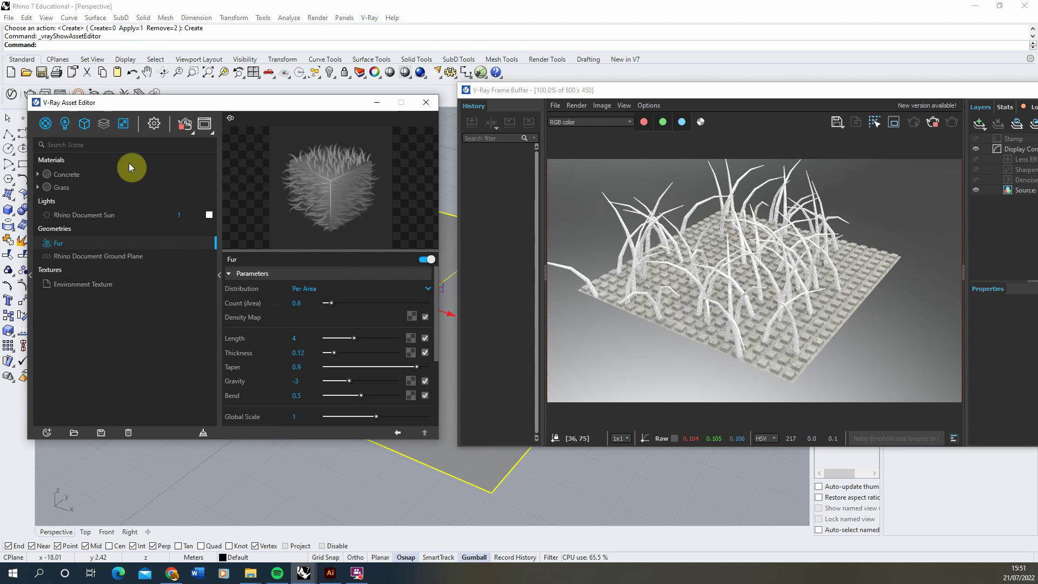
# Enable a custom material on the Fur and assign it the Grass material
pyautogui.click(85, 124)
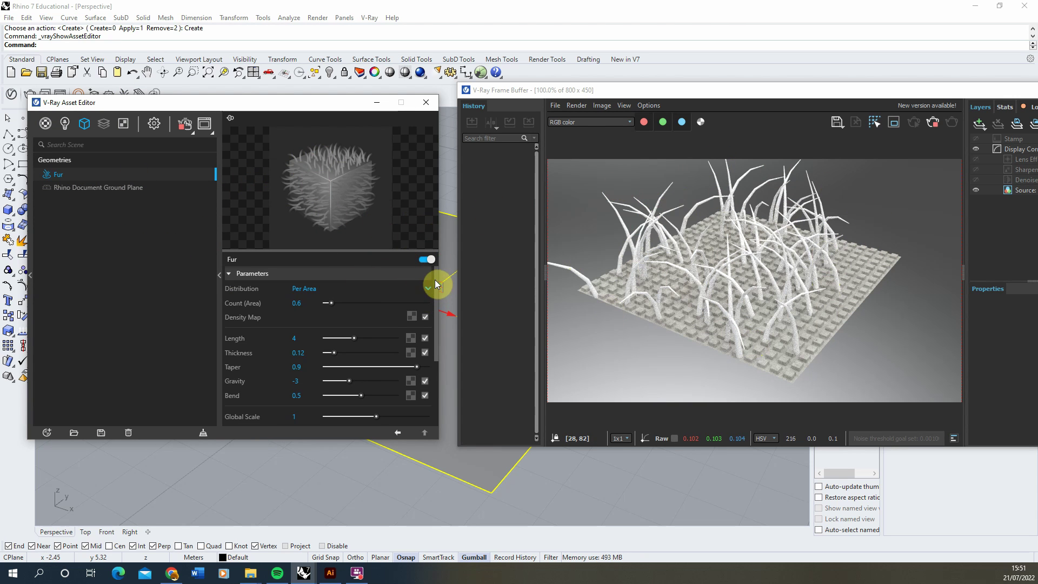
pyautogui.scroll(-3, 431, 370)
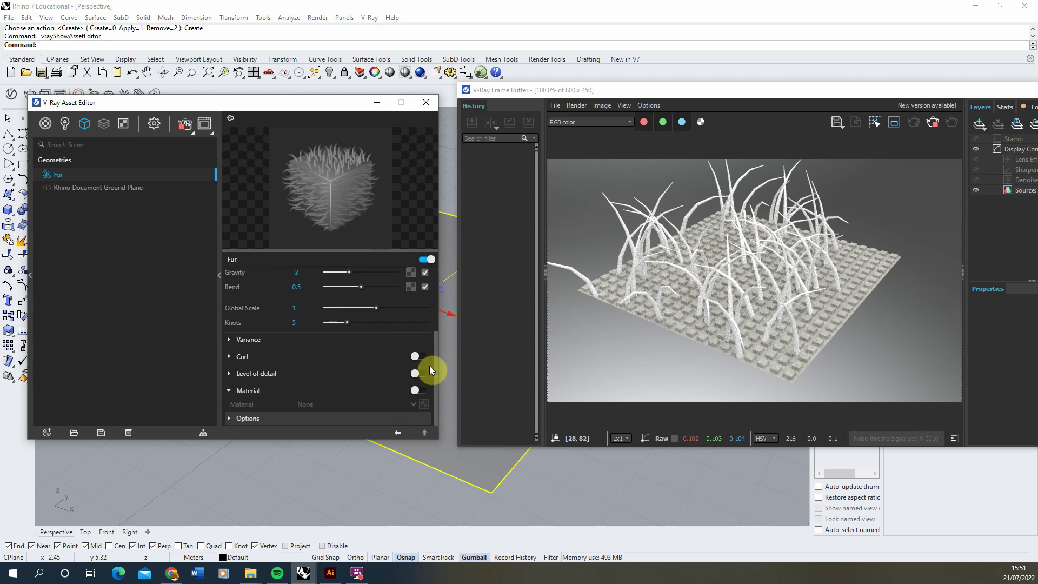
pyautogui.click(421, 391)
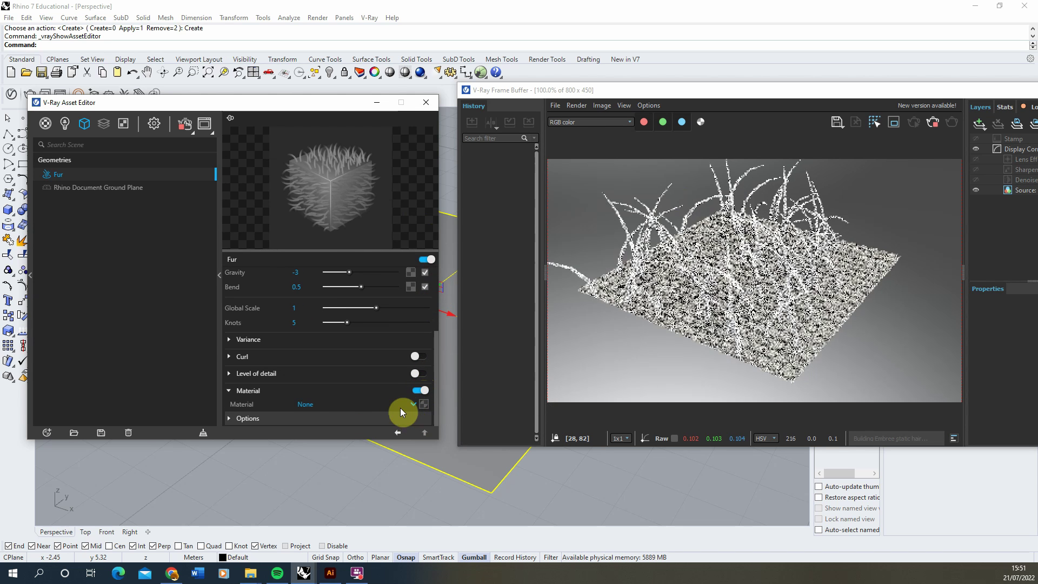
pyautogui.click(413, 404)
pyautogui.click(312, 391)
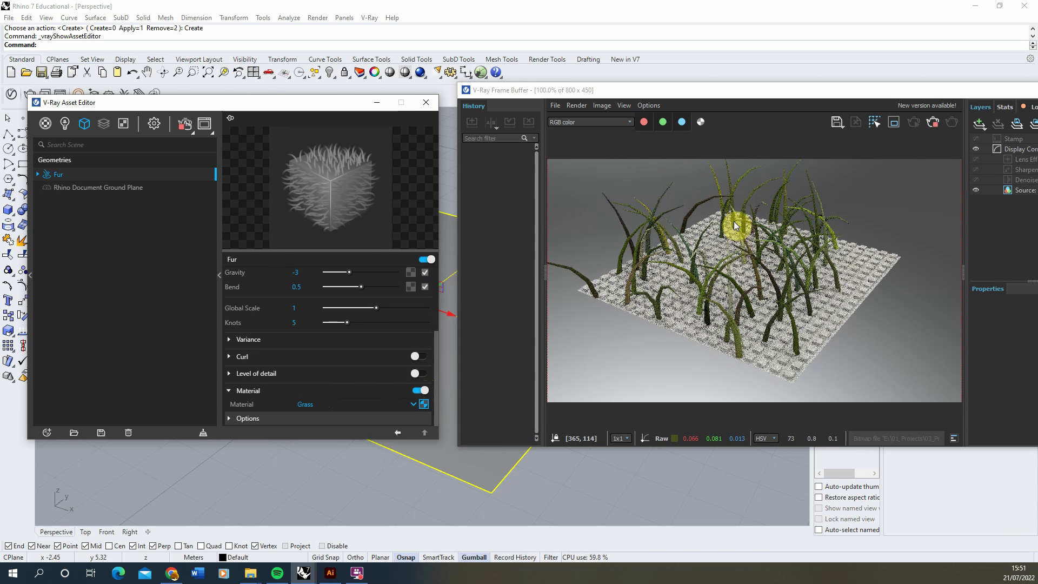
pyautogui.scroll(2, 436, 359)
pyautogui.scroll(2, 438, 296)
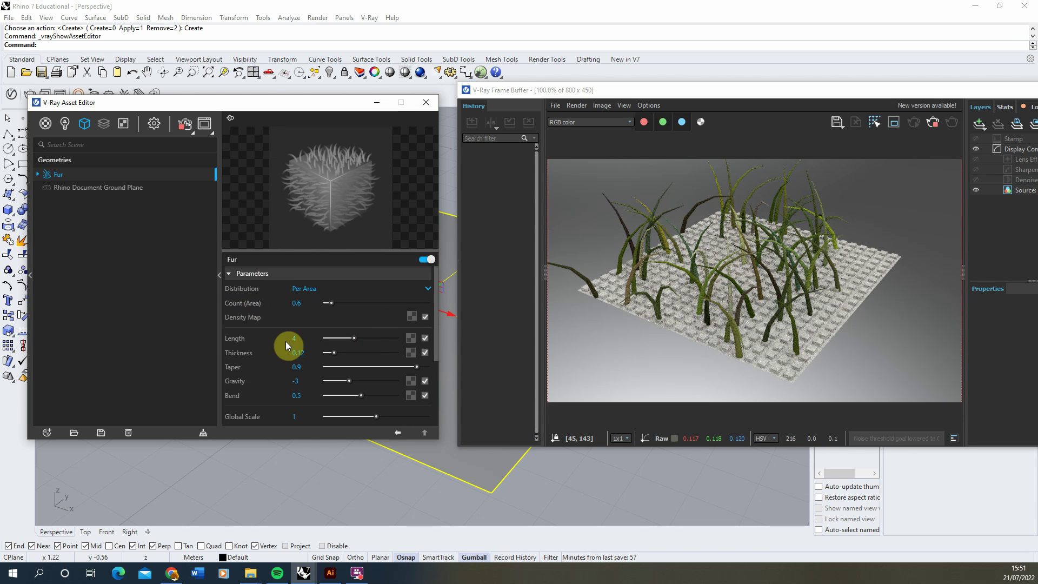
# Set the fur Length to 0.46, Thickness to 0.01 and Count (Area) to 1000
pyautogui.moveTo(358, 337); pyautogui.dragTo(328, 346)
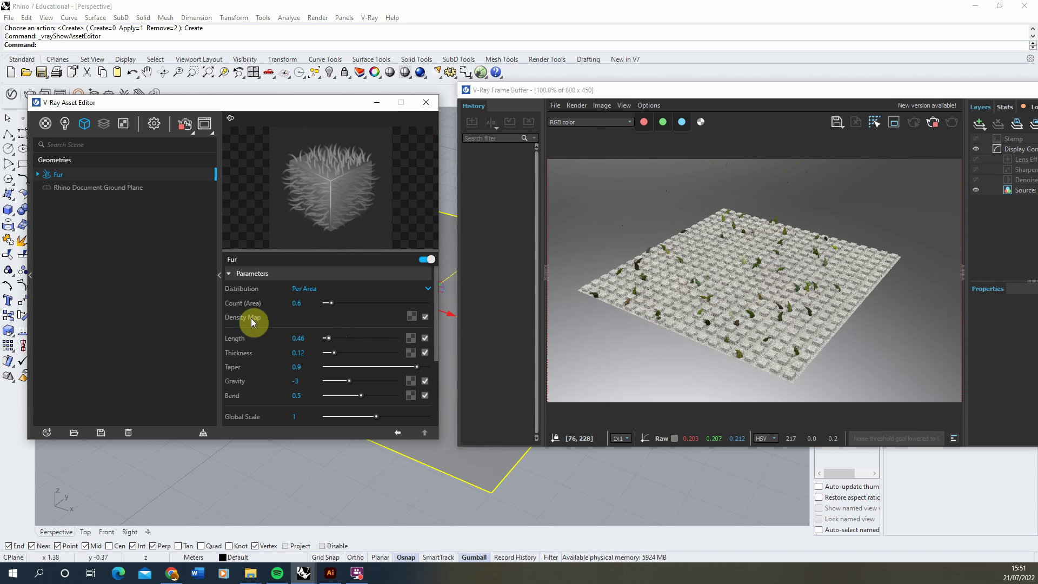
pyautogui.moveTo(319, 351); pyautogui.dragTo(326, 357)
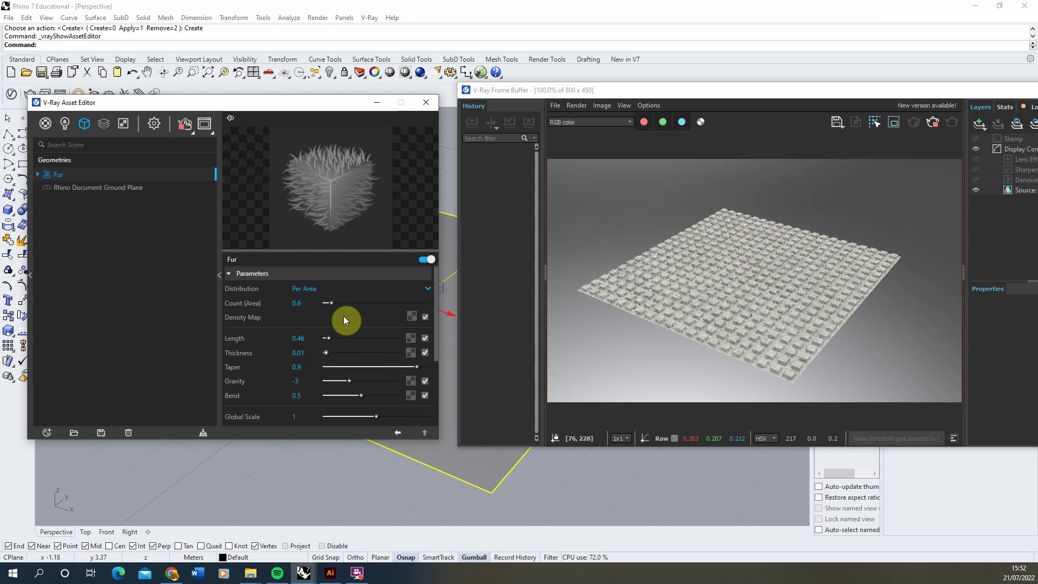
pyautogui.moveTo(328, 302); pyautogui.dragTo(499, 316)
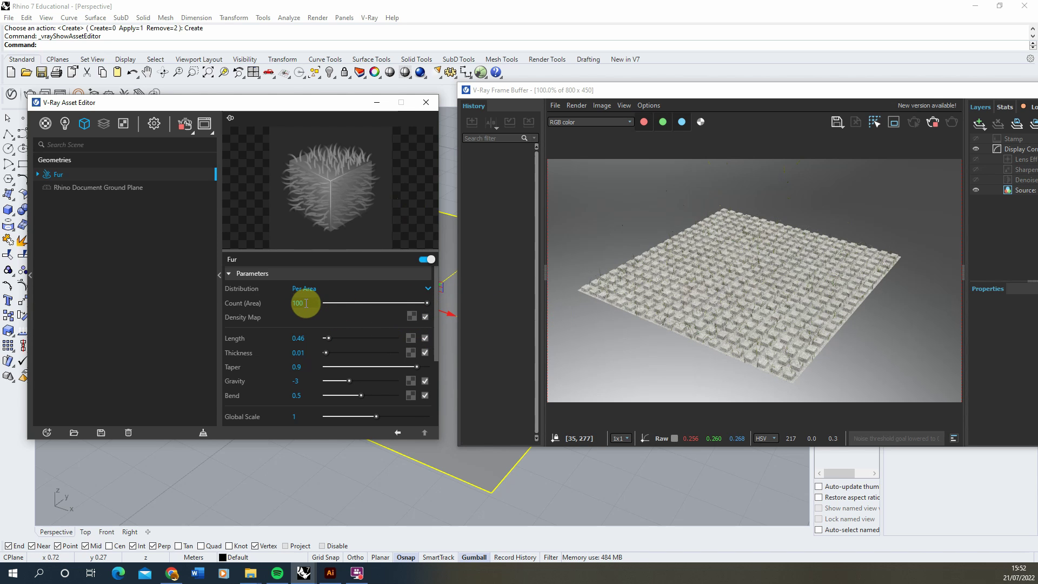
pyautogui.press('Return')
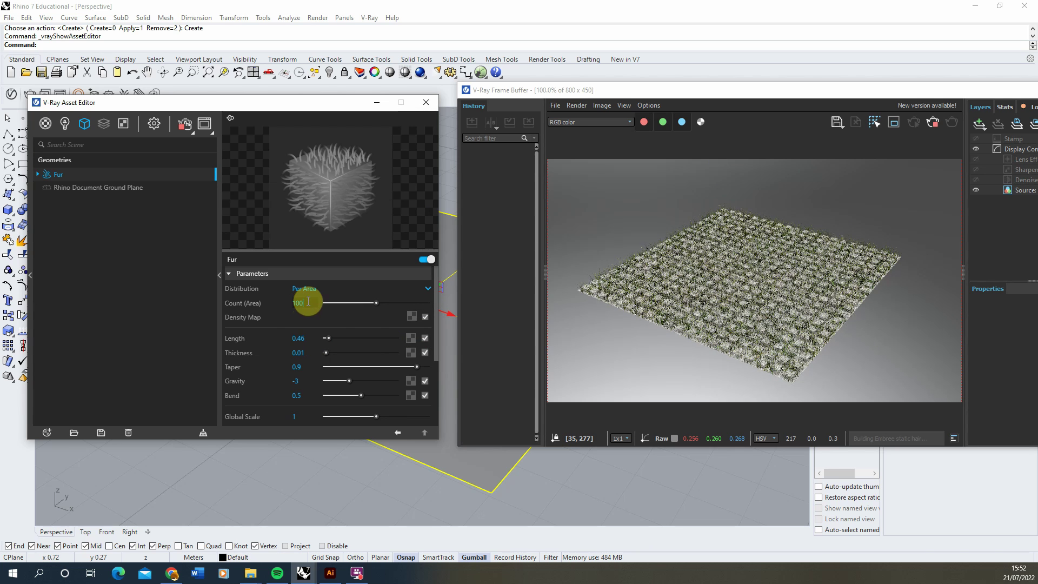
pyautogui.write('0')
pyautogui.press('Return')
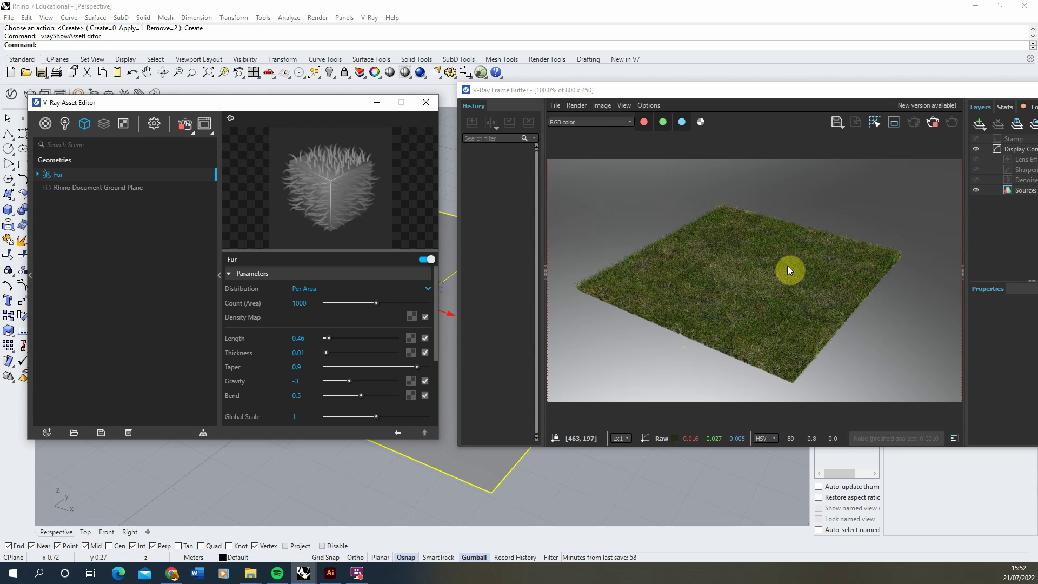
# Toggle the grass Fur off and back on to compare, then list the scene's materials
pyautogui.click(421, 261)
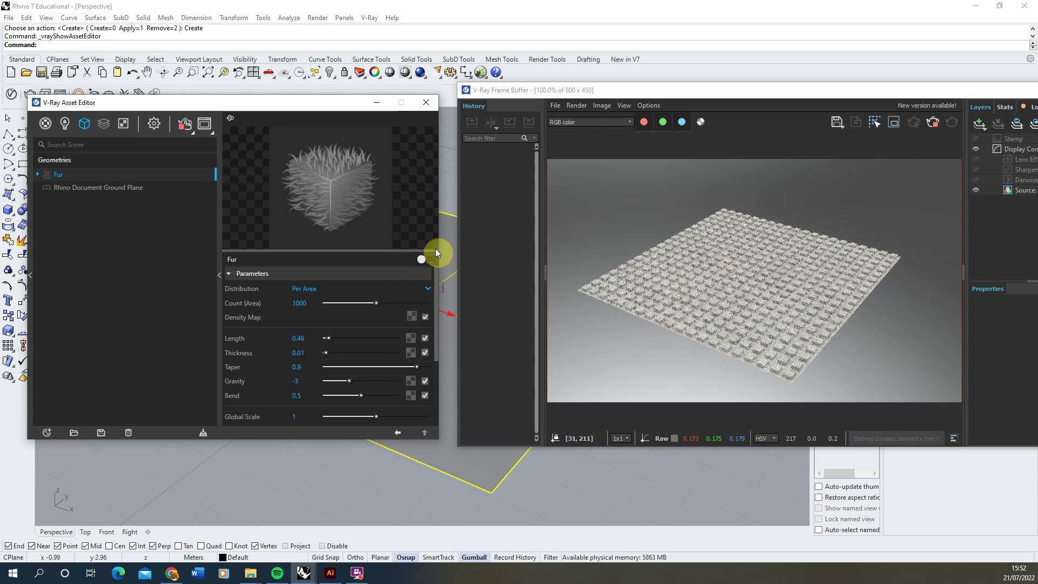
pyautogui.click(425, 259)
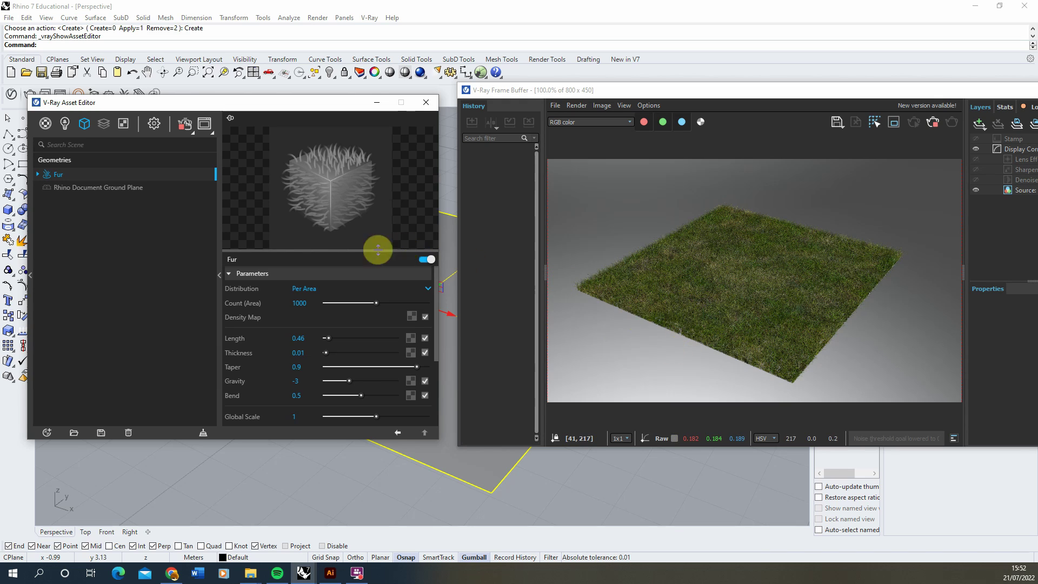
pyautogui.click(423, 260)
pyautogui.scroll(2, 702, 341)
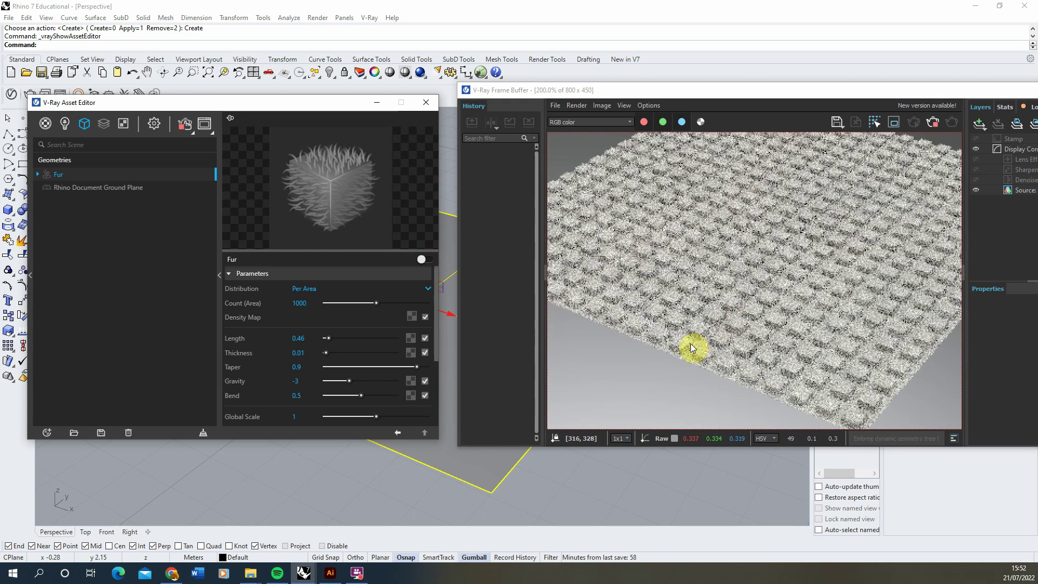
pyautogui.scroll(-2, 710, 322)
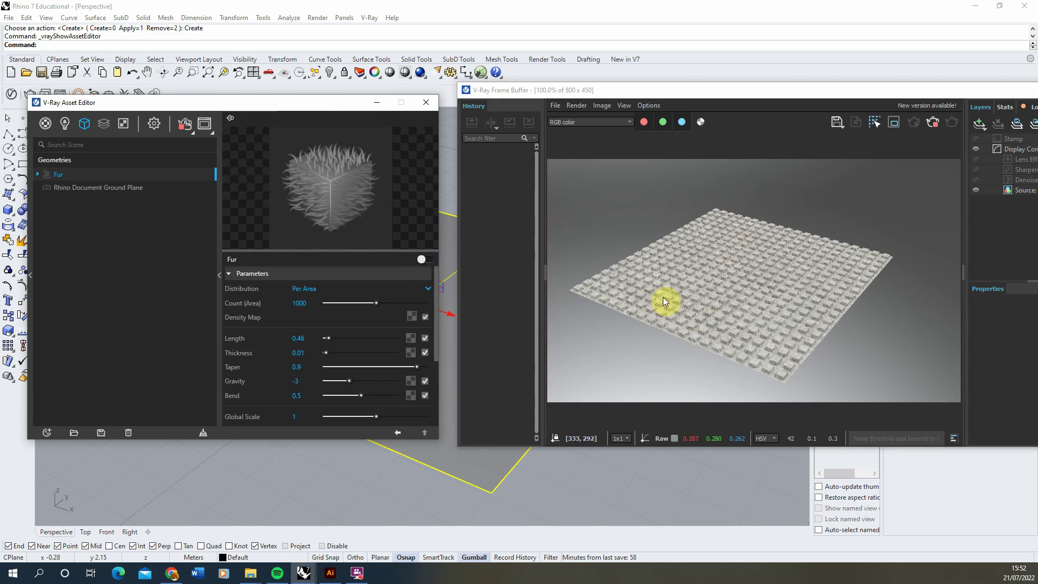
pyautogui.click(427, 260)
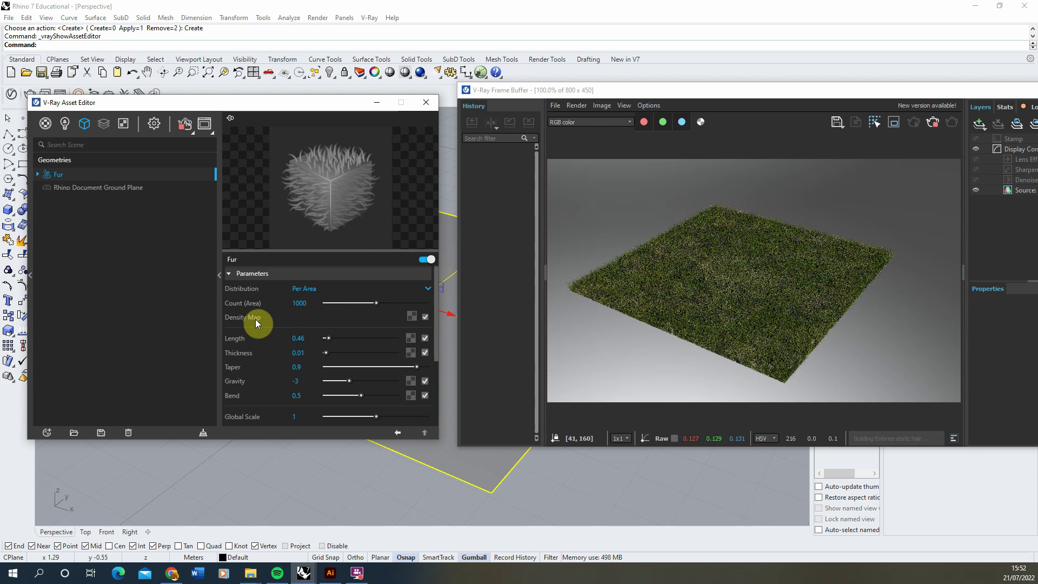
pyautogui.click(48, 125)
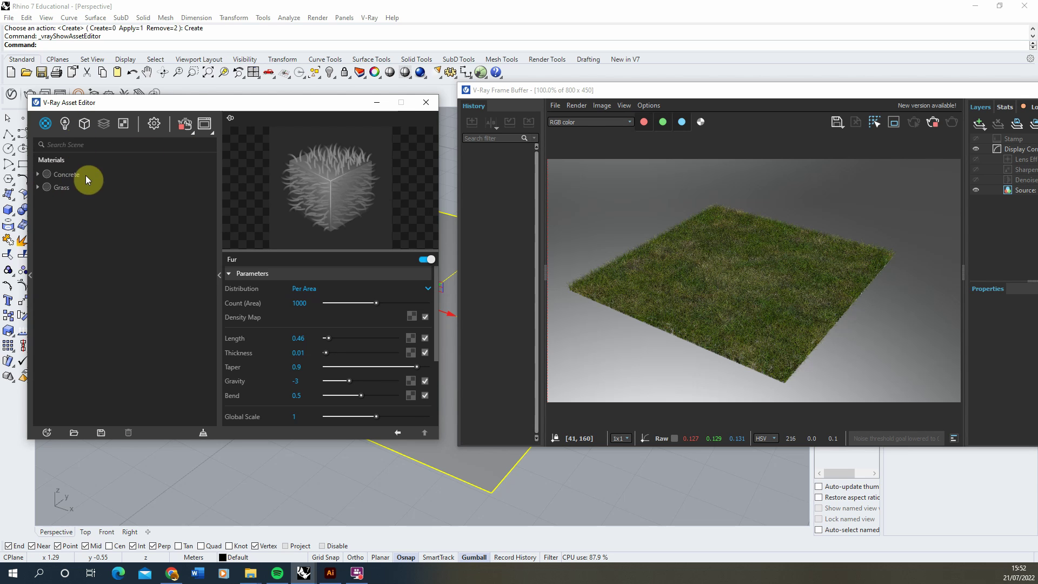
# Copy the Concrete displacement's Tiles texture and paste it as an instance into the Fur Density Map
pyautogui.click(85, 175)
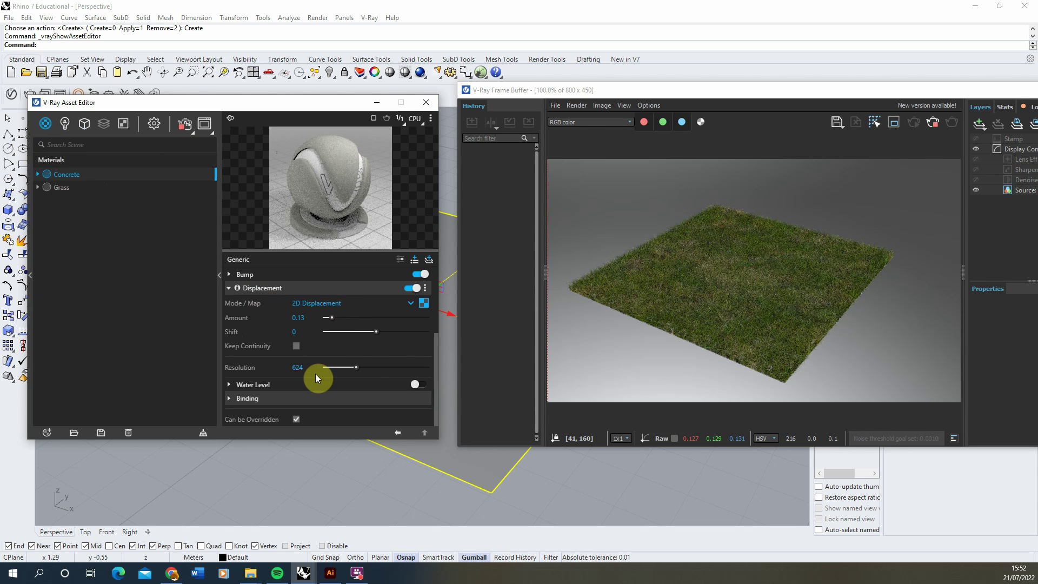
pyautogui.rightClick(424, 307)
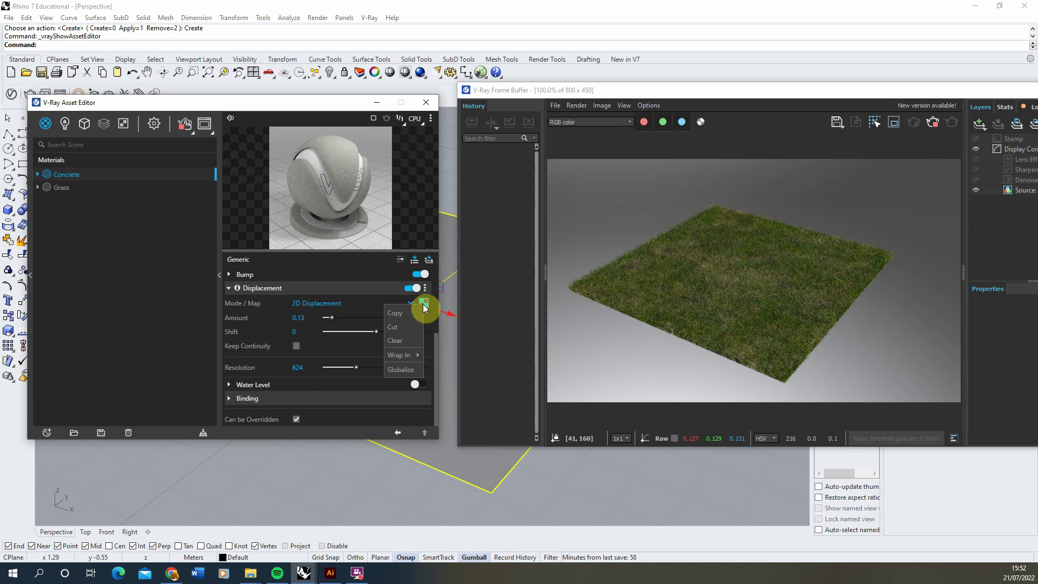
pyautogui.click(400, 313)
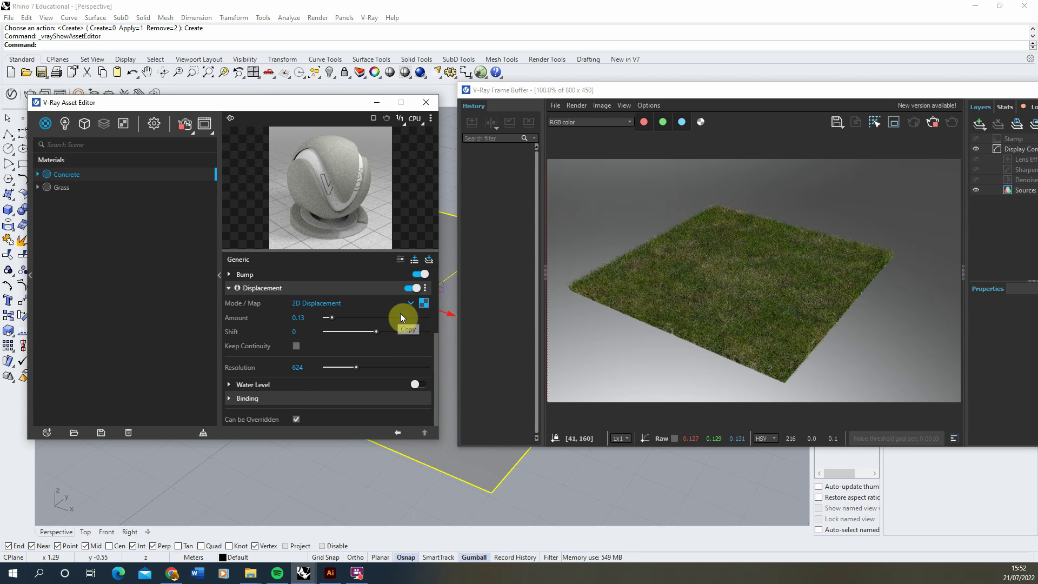
pyautogui.click(84, 123)
pyautogui.click(58, 175)
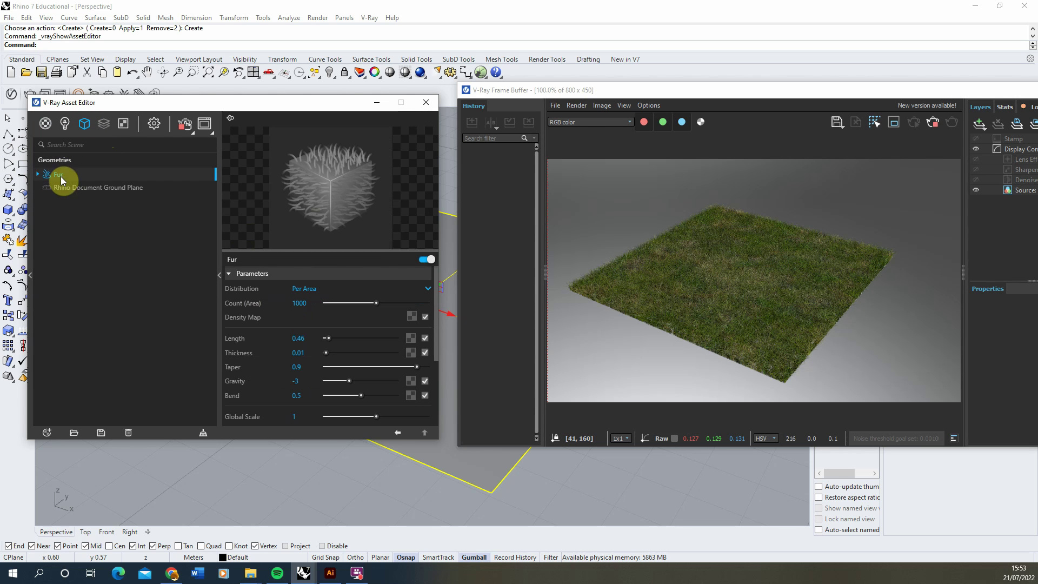
pyautogui.rightClick(409, 316)
pyautogui.click(382, 338)
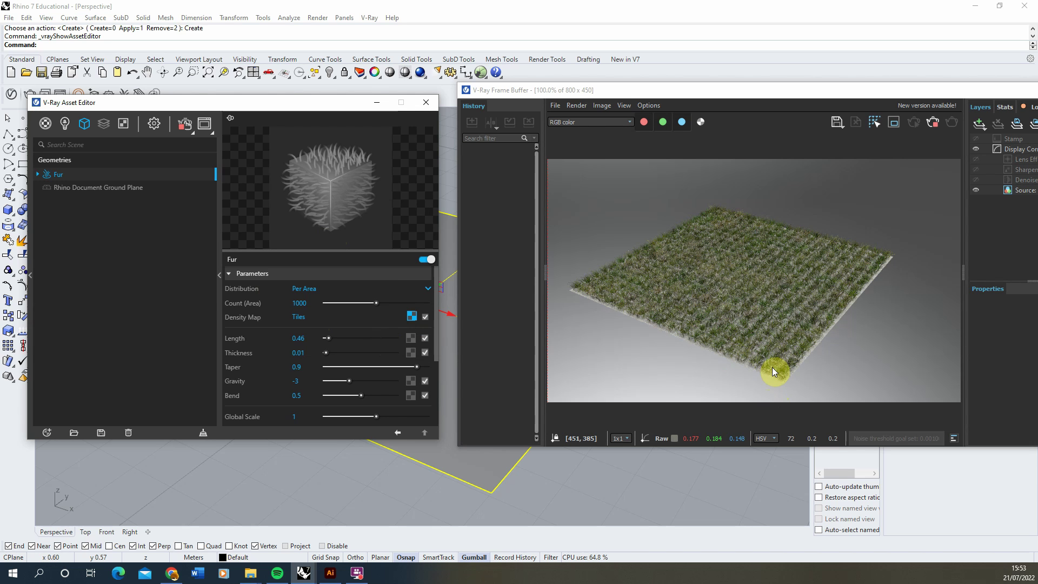
pyautogui.scroll(2, 778, 377)
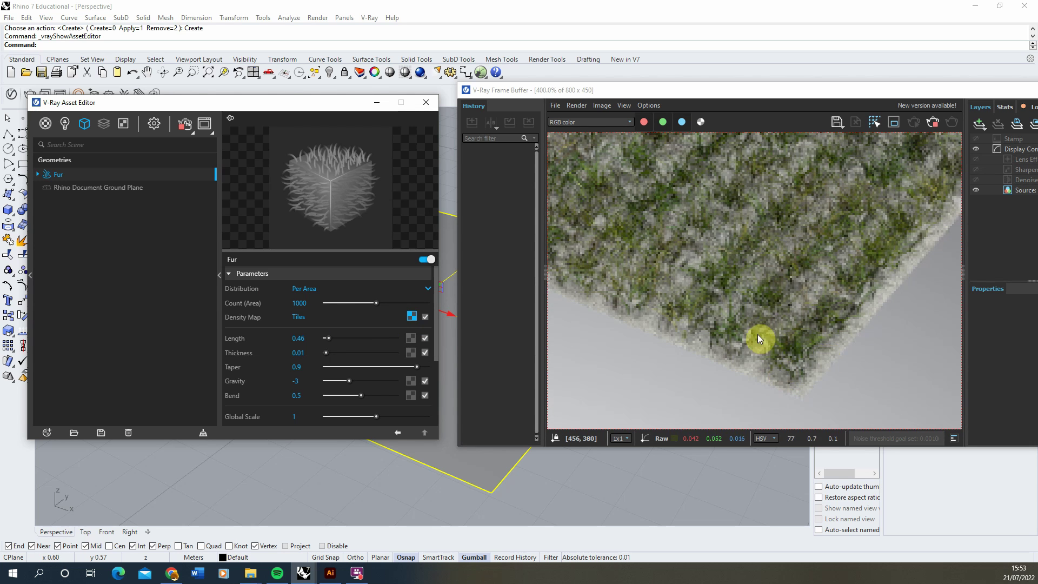
pyautogui.scroll(-1, 758, 337)
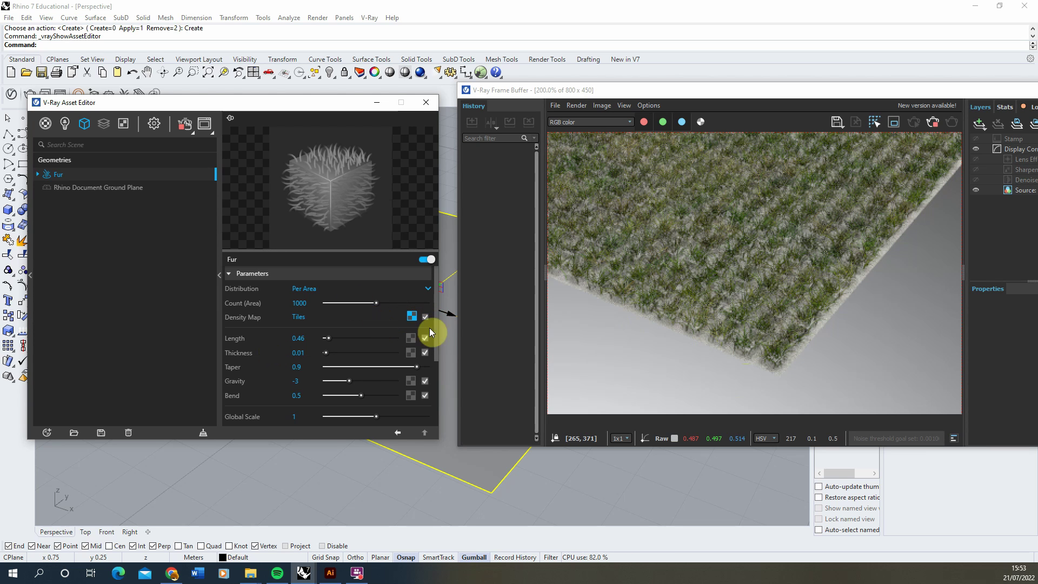
pyautogui.scroll(-2, 771, 374)
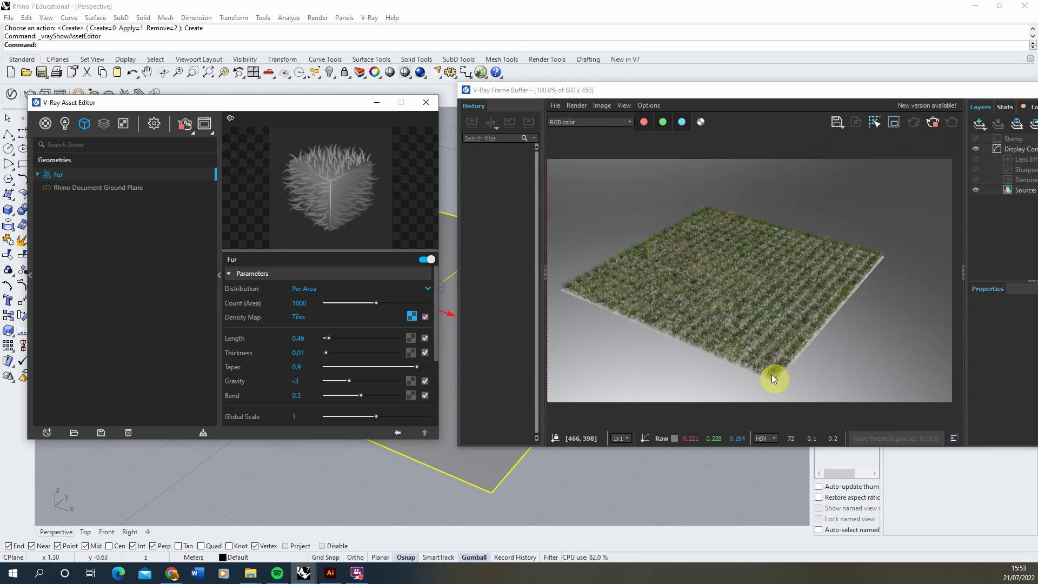
# Replace the Fur density map with a Spline Curve texture fed by the Tiles texture, Count 1012.7
pyautogui.rightClick(411, 317)
pyautogui.click(398, 359)
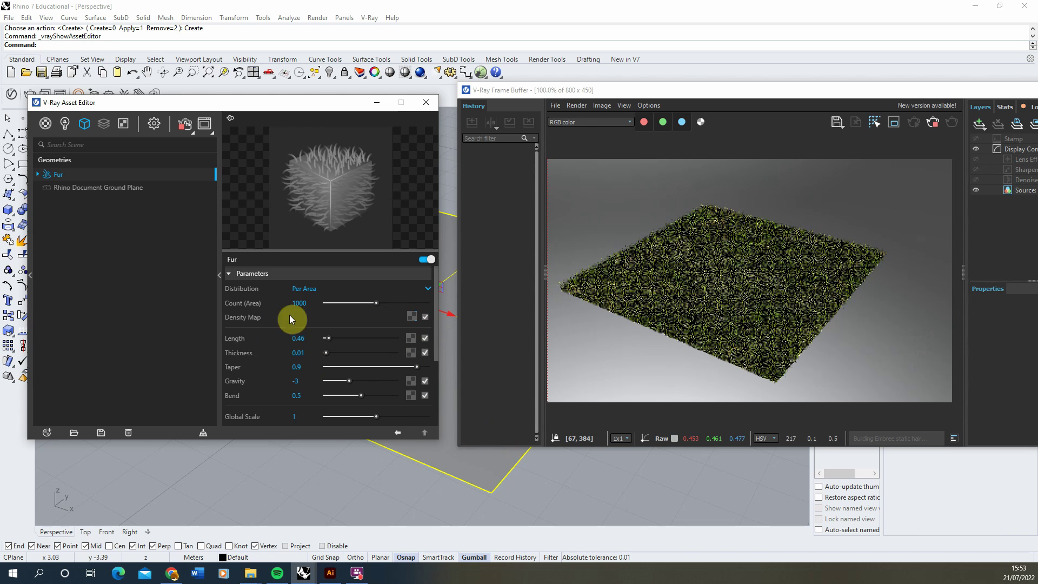
pyautogui.rightClick(411, 317)
pyautogui.moveTo(395, 302); pyautogui.dragTo(377, 303)
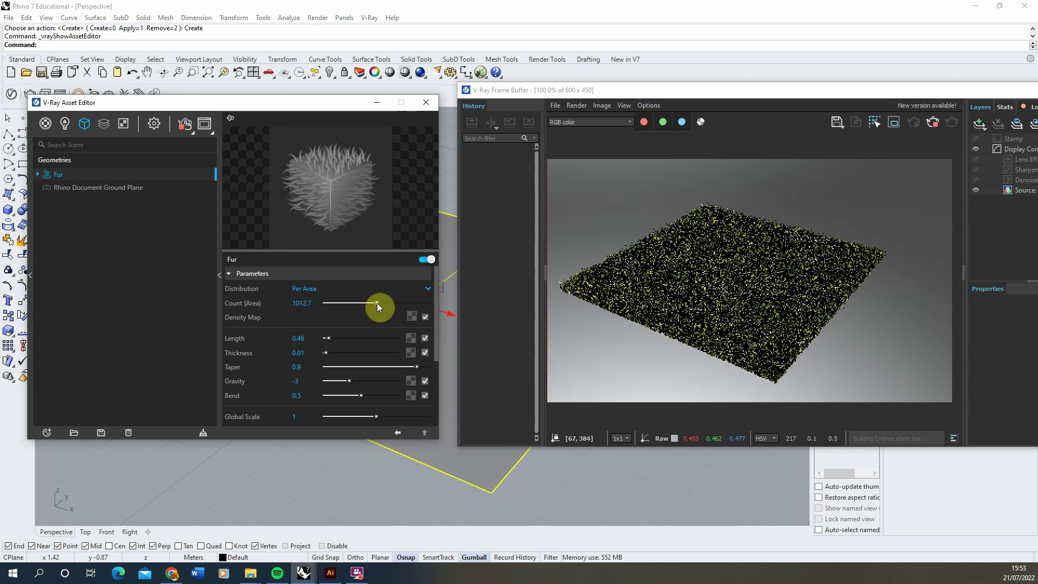
pyautogui.click(412, 316)
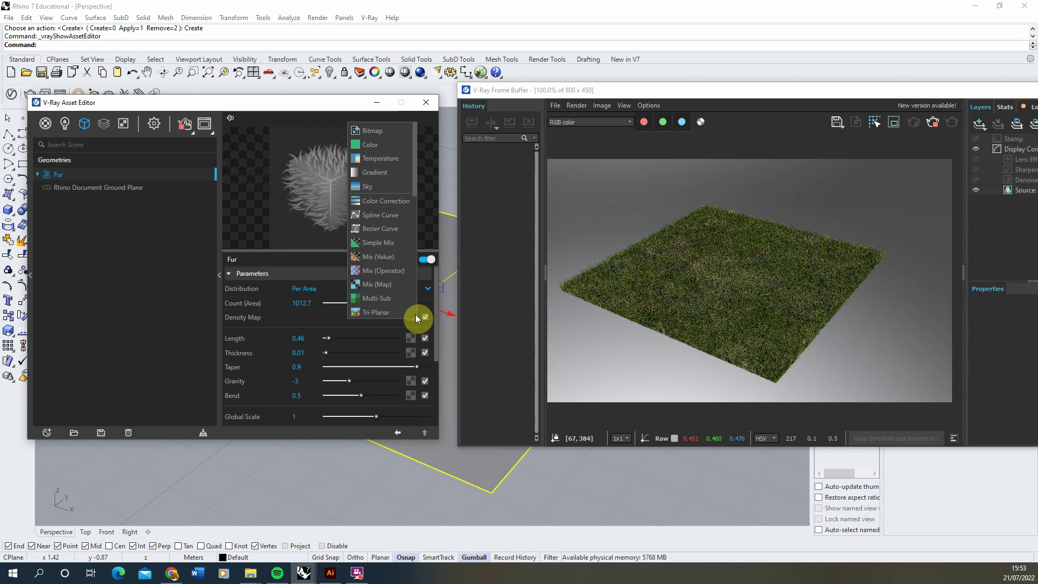
pyautogui.click(375, 215)
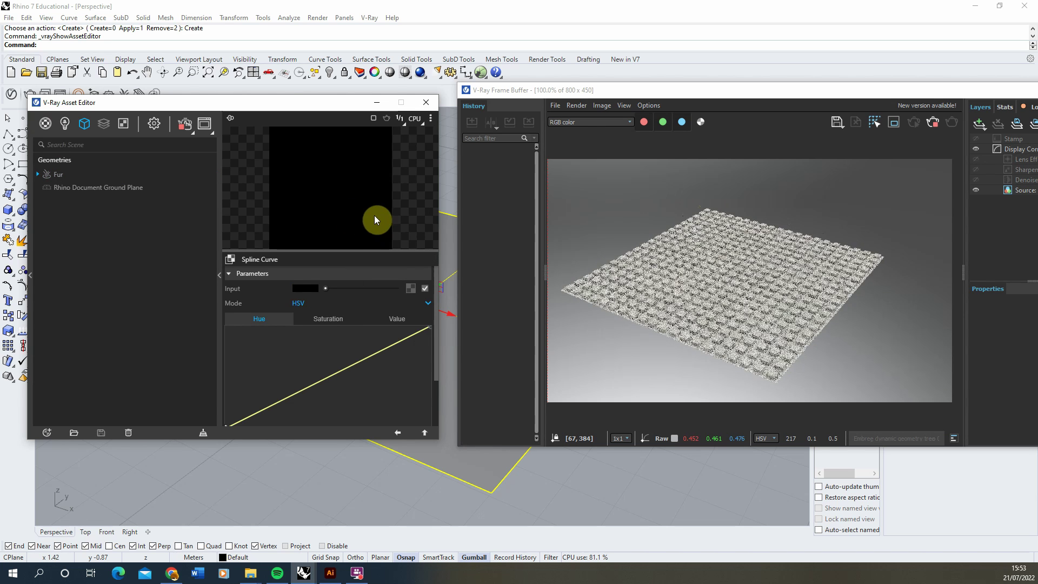
pyautogui.click(411, 293)
pyautogui.click(391, 311)
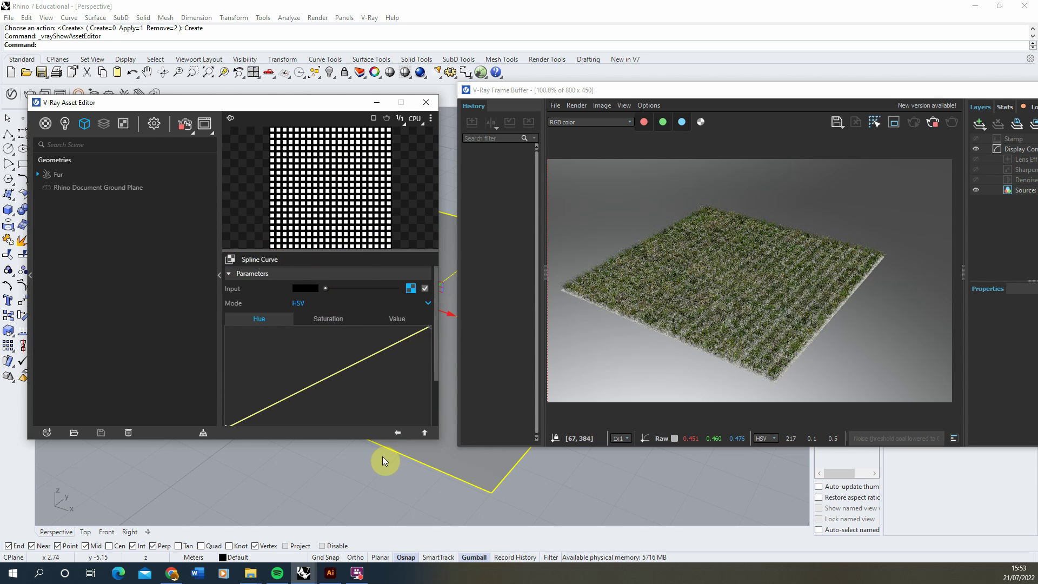
# Invert the Spline Curve's Value ramp by lowering its top-right point and raising its bottom-left point
pyautogui.click(398, 319)
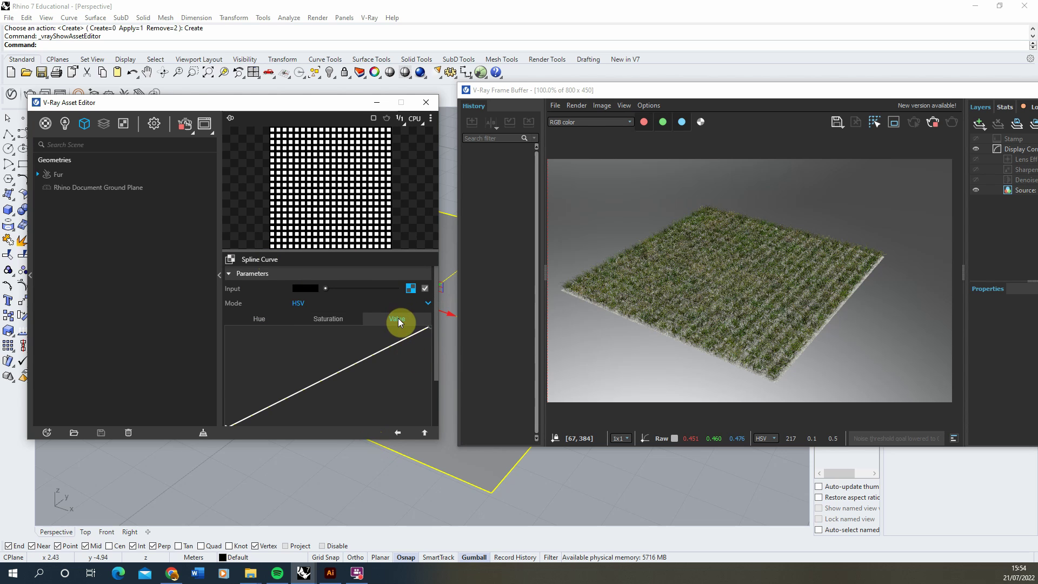
pyautogui.moveTo(436, 317); pyautogui.dragTo(433, 342)
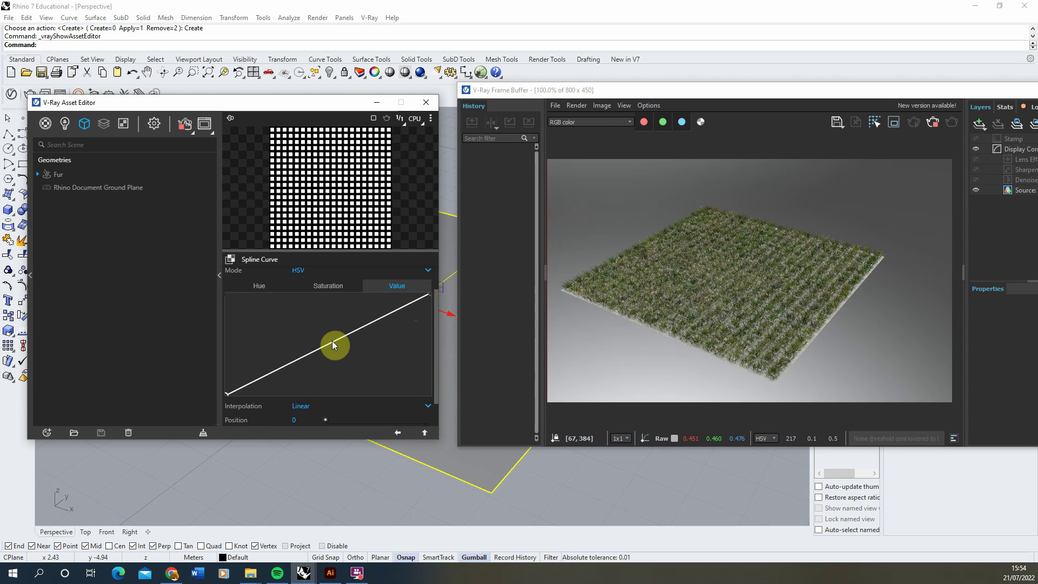
pyautogui.moveTo(429, 297); pyautogui.dragTo(439, 409)
pyautogui.moveTo(224, 395); pyautogui.dragTo(219, 266)
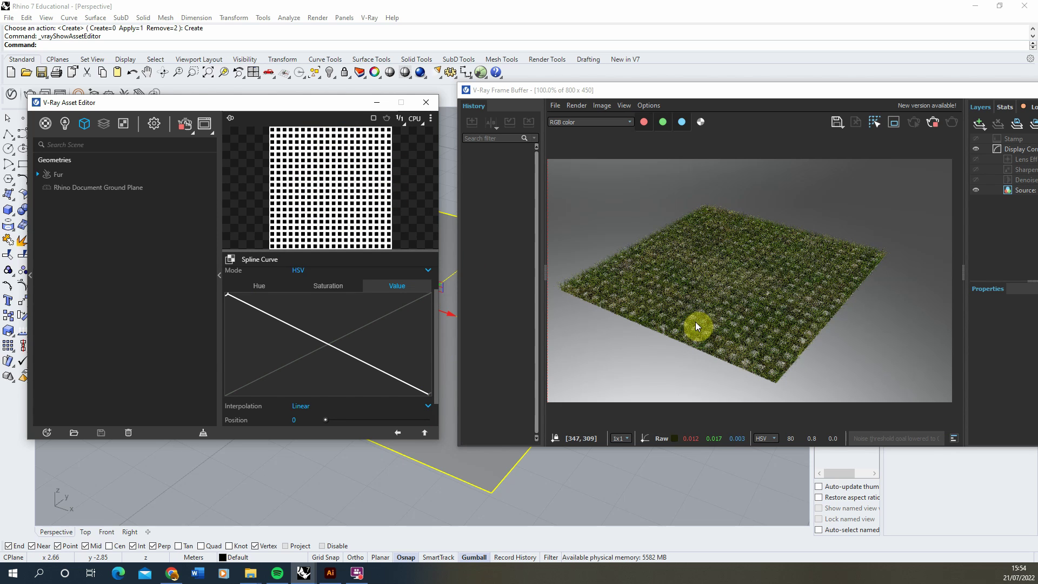
pyautogui.scroll(2, 697, 326)
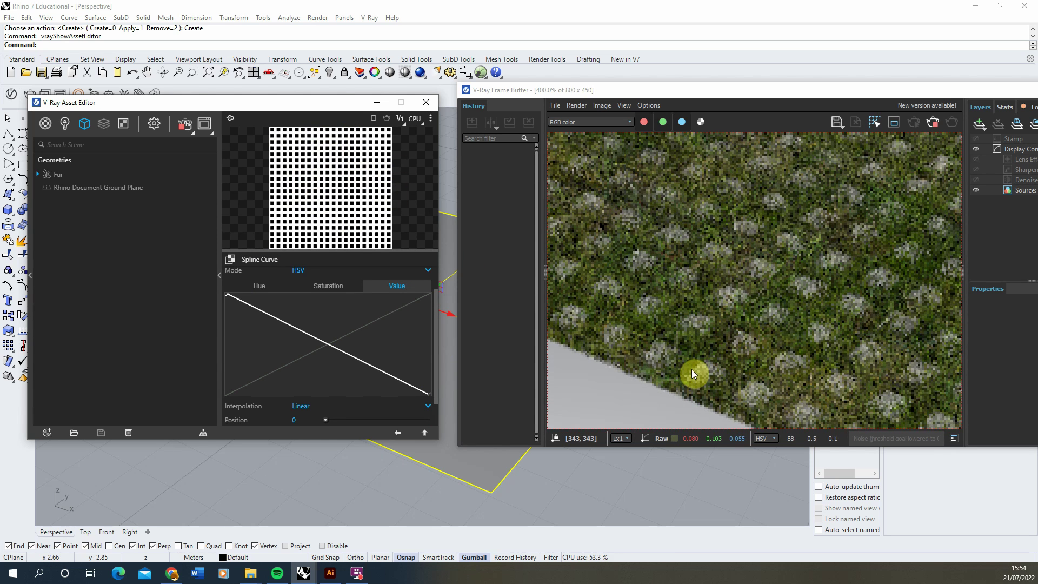
pyautogui.scroll(-1, 691, 368)
pyautogui.scroll(-1, 682, 353)
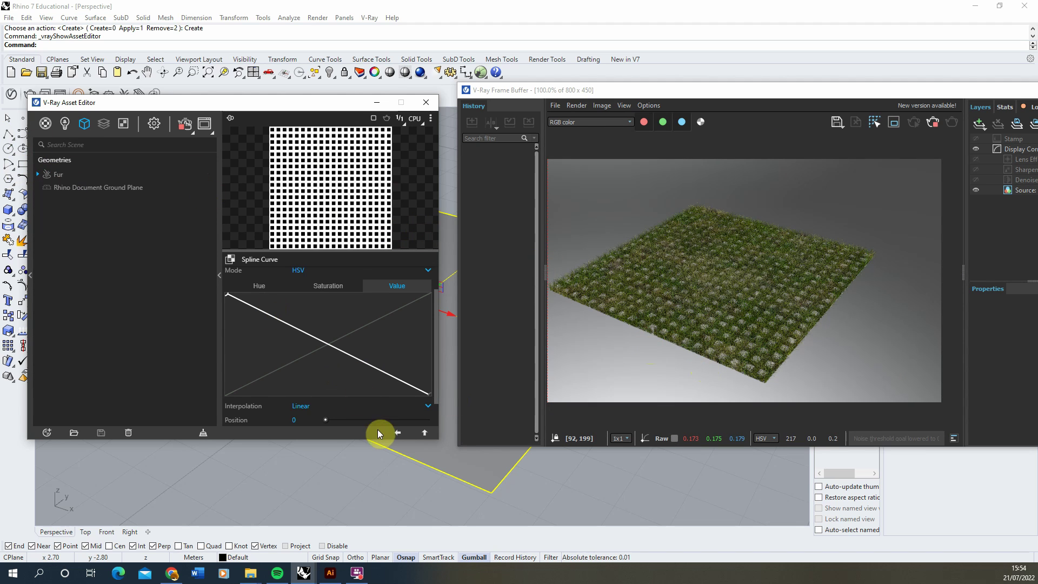
pyautogui.click(398, 434)
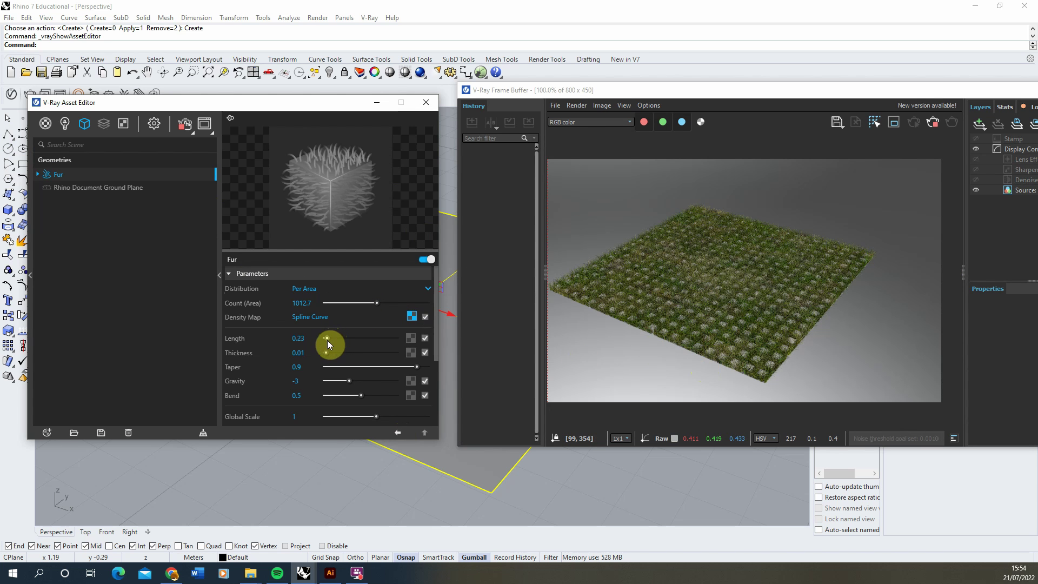
# Shorten the fur grass Length to 0.15, then list the scene's materials
pyautogui.moveTo(327, 339); pyautogui.dragTo(326, 342)
pyautogui.scroll(1, 696, 342)
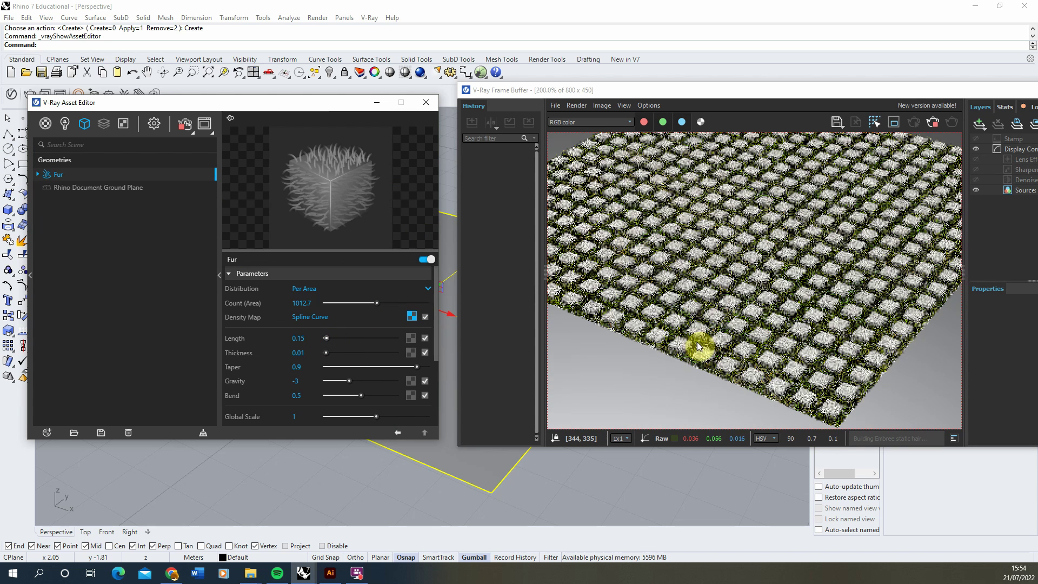
pyautogui.scroll(-1, 743, 343)
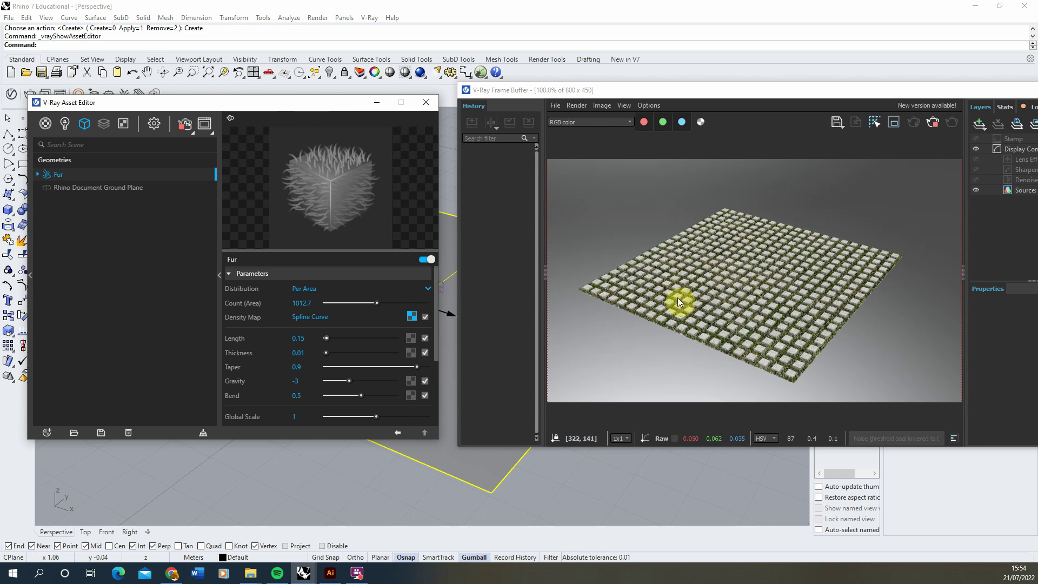
pyautogui.click(49, 122)
# Set the Concrete displacement Tiles texture's Horizontal Count and Vertical Count to 10
pyautogui.click(64, 174)
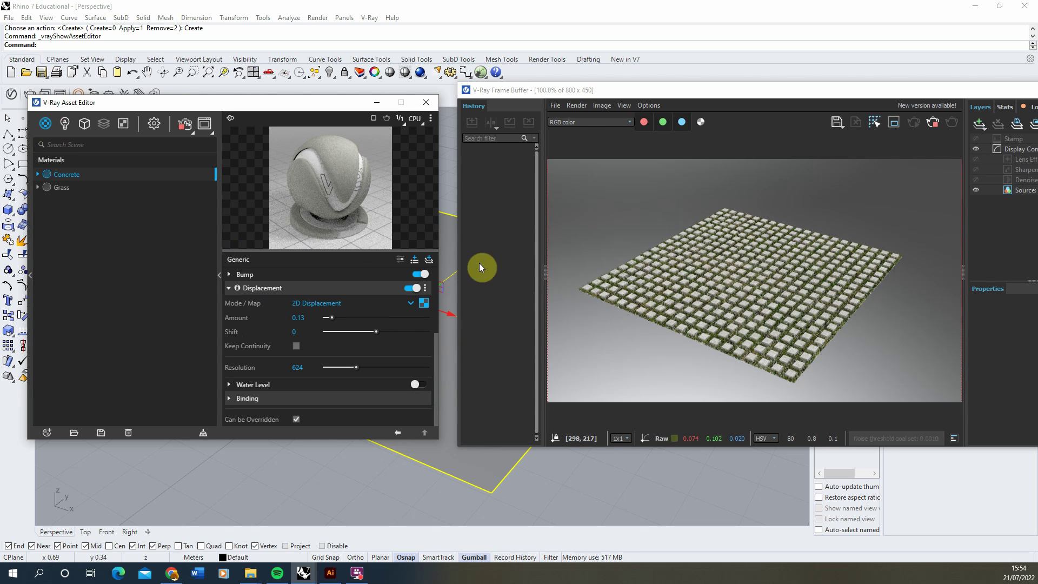
pyautogui.click(427, 304)
pyautogui.scroll(-1, 333, 294)
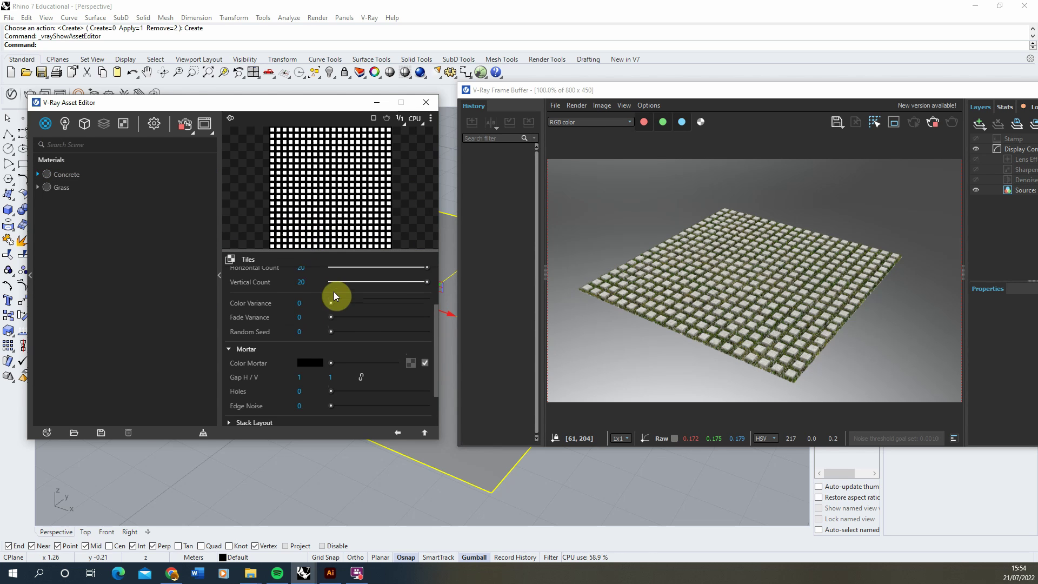
pyautogui.scroll(1, 333, 294)
pyautogui.doubleClick(303, 316)
pyautogui.write('10')
pyautogui.click(301, 331)
pyautogui.write('10')
pyautogui.click(303, 317)
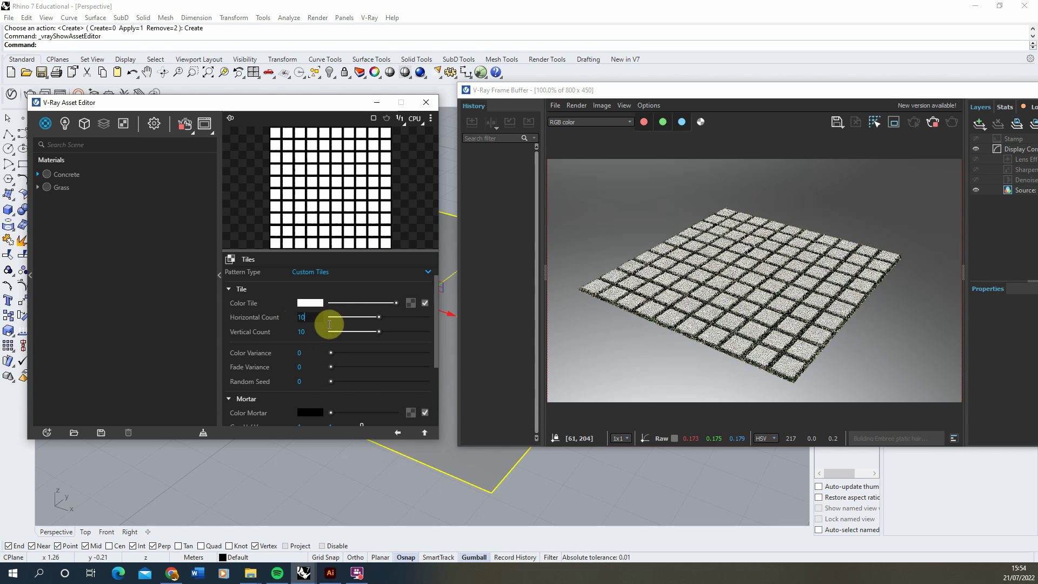
pyautogui.scroll(1, 731, 340)
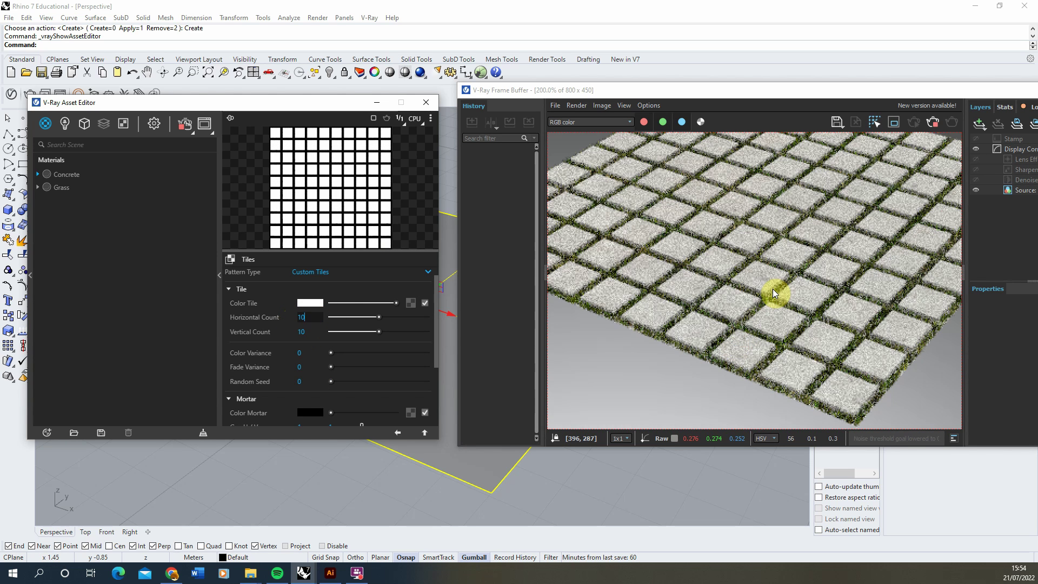
pyautogui.scroll(-1, 712, 334)
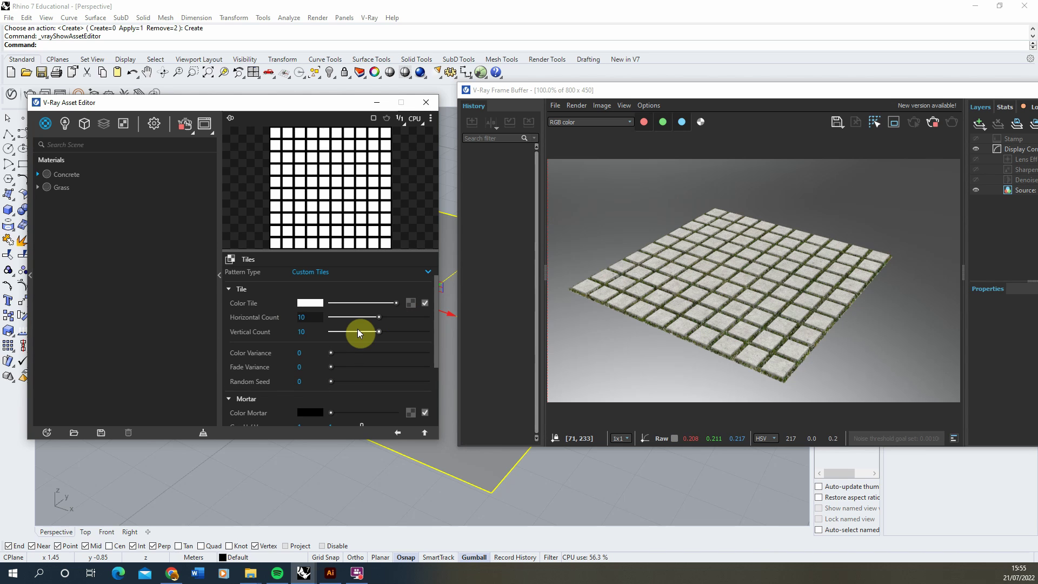
pyautogui.scroll(-2, 358, 331)
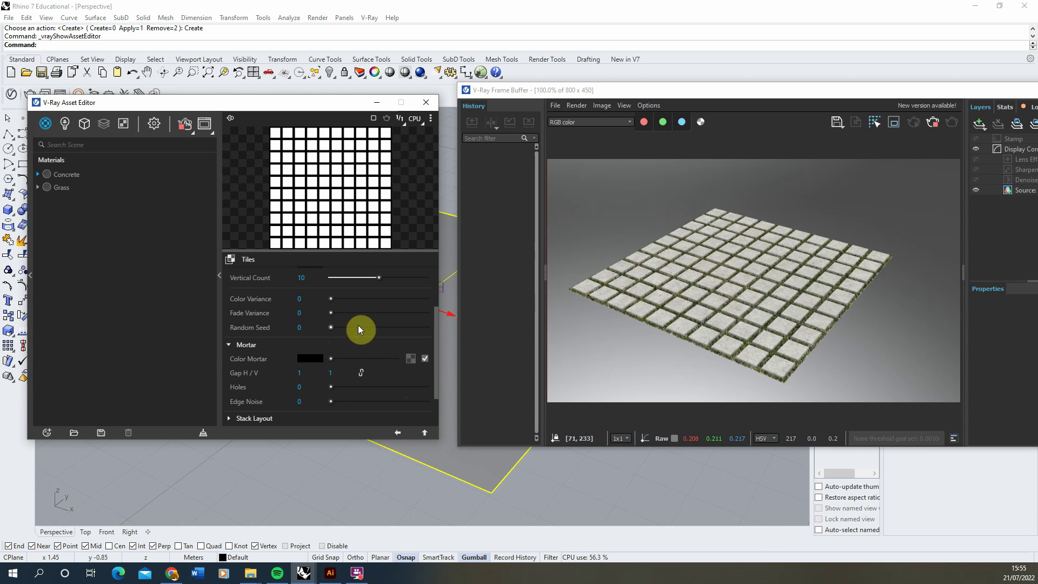
# Change the Tiles mortar gap to 2 horizontally and 2 vertically, and bring up the Pattern Type list
pyautogui.click(302, 373)
pyautogui.write('4')
pyautogui.press('Return')
pyautogui.click(291, 373)
pyautogui.write('2')
pyautogui.press('Tab')
pyautogui.write('2')
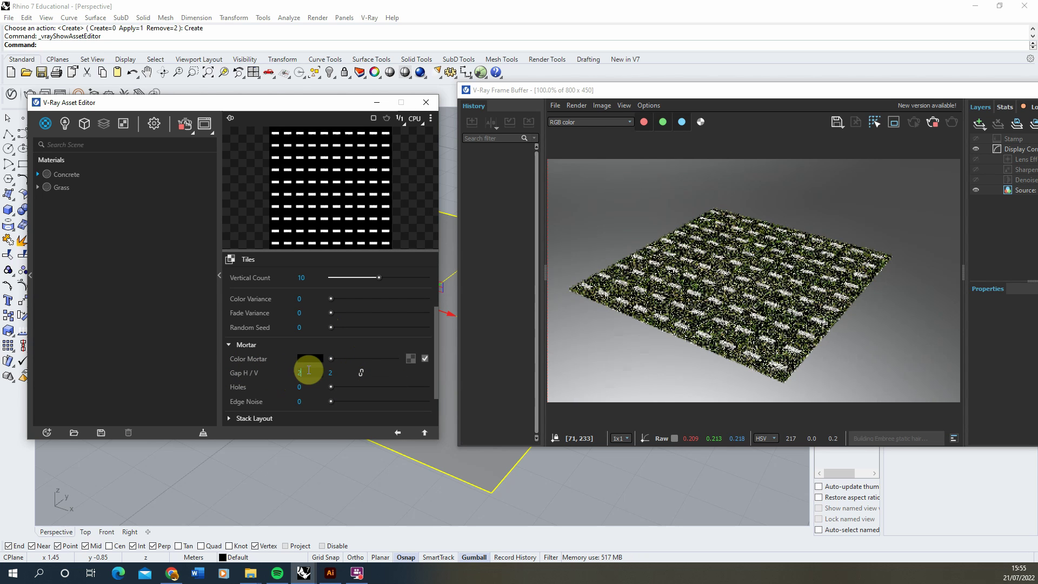
pyautogui.press('Tab')
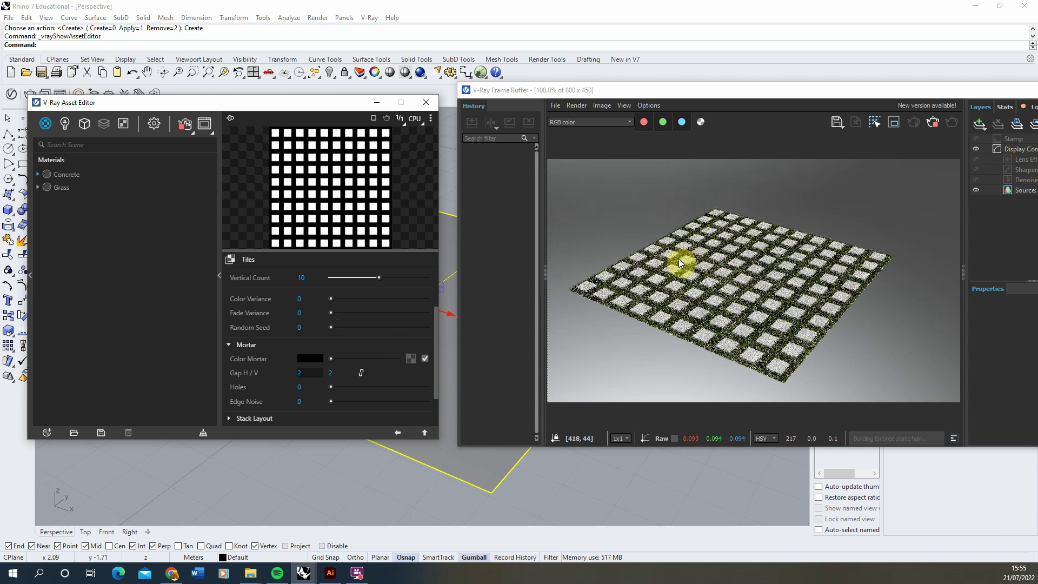
pyautogui.scroll(3, 347, 283)
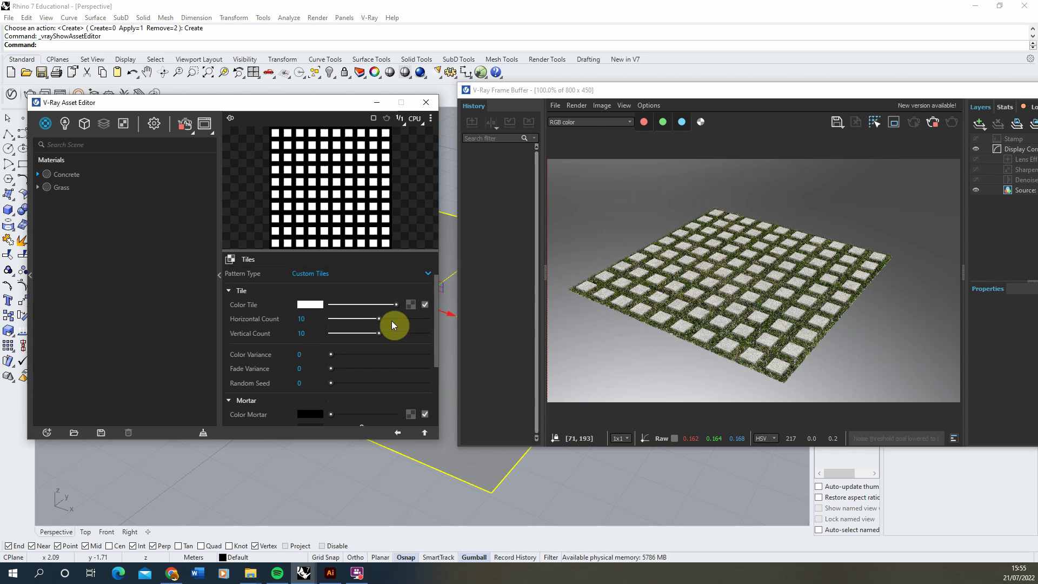
pyautogui.click(345, 284)
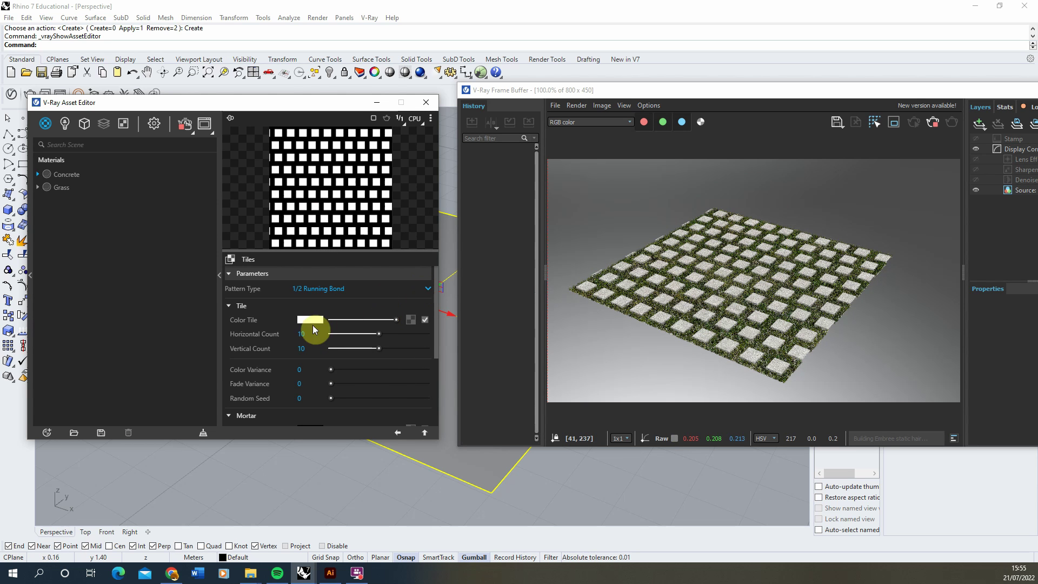
# Switch the tile pattern type to Fine Running Bond
pyautogui.click(316, 287)
pyautogui.click(320, 386)
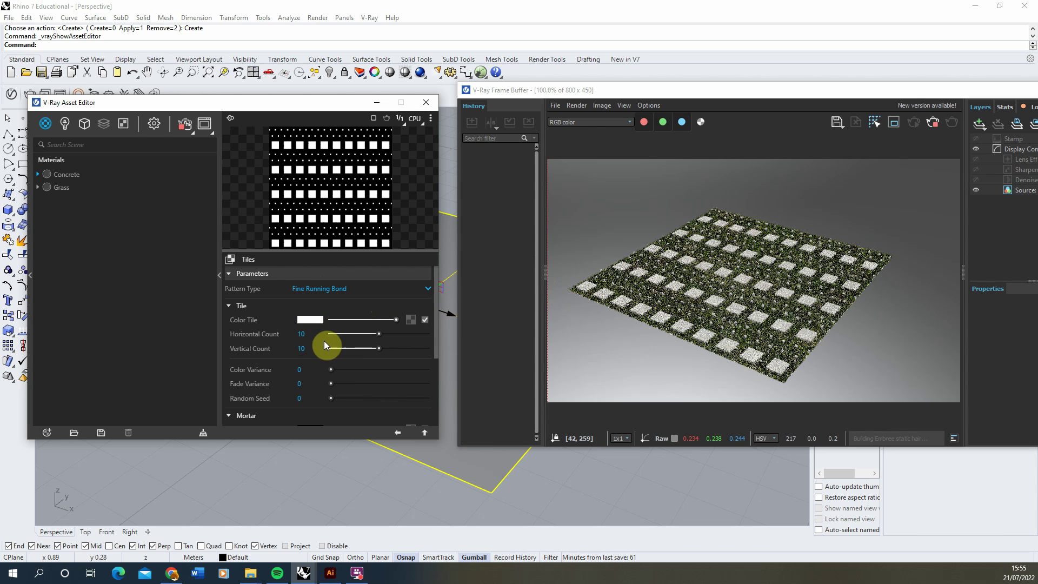
pyautogui.scroll(-2, 308, 361)
# Set the mortar gaps back to 1 horizontally and 1 vertically
pyautogui.scroll(-5, 308, 361)
pyautogui.click(319, 326)
pyautogui.write('1')
pyautogui.press('Tab')
pyautogui.write('1')
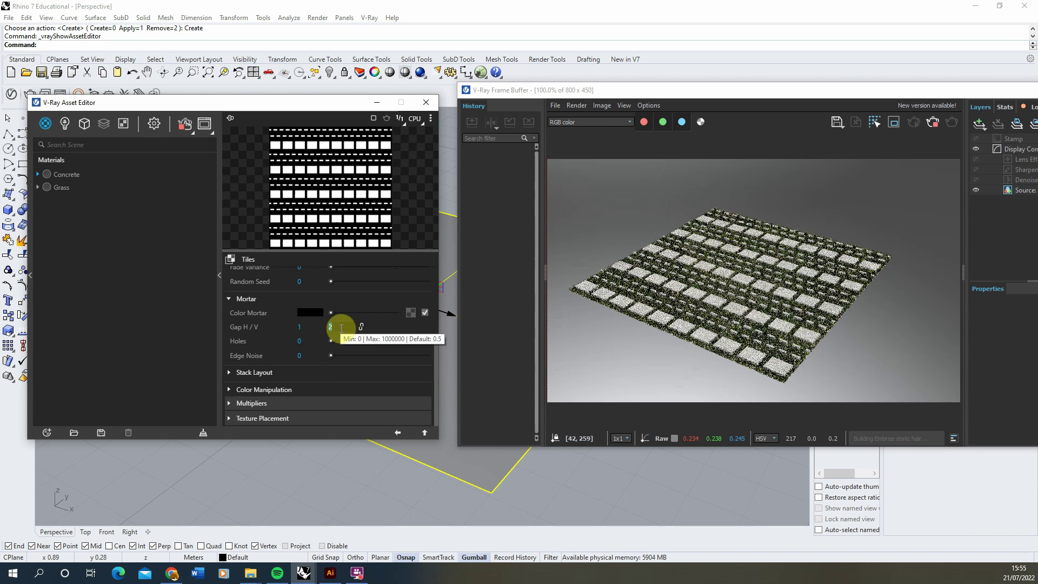
pyautogui.click(312, 327)
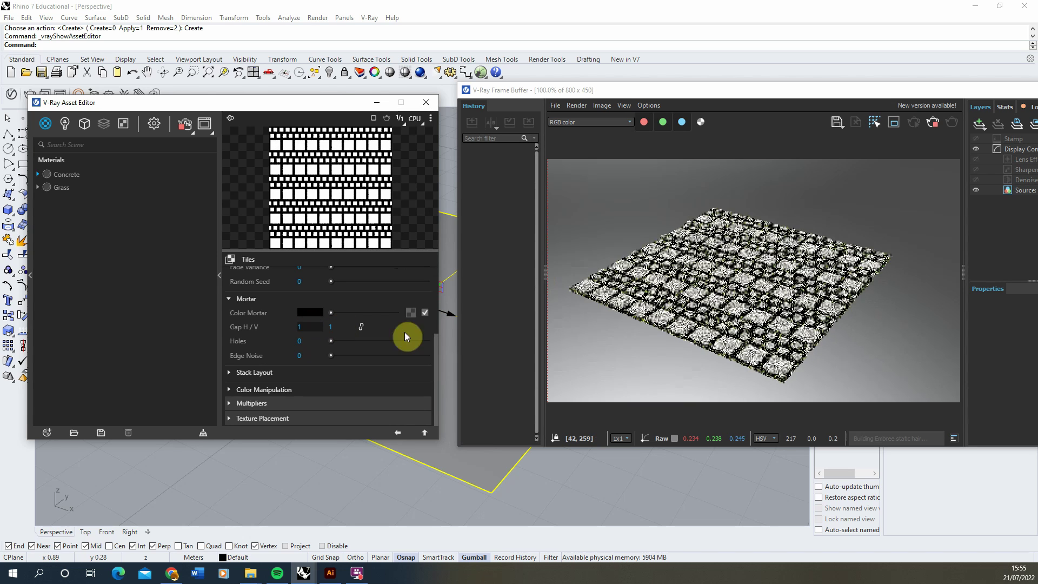
pyautogui.scroll(2, 745, 331)
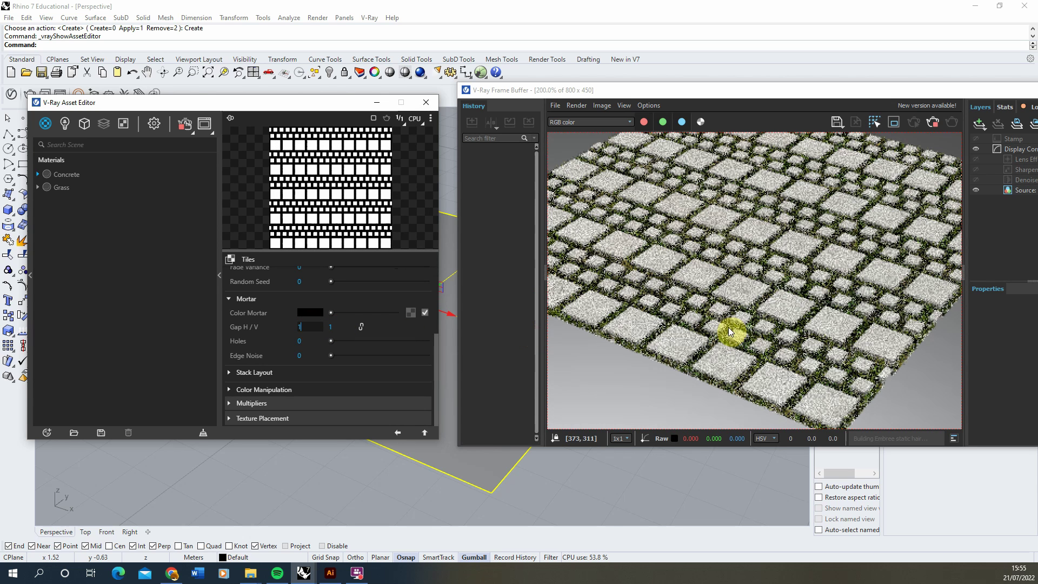
# Select the Fur geometry and adjust its Length slider, first to 0.61, then down to 0.23
pyautogui.click(84, 124)
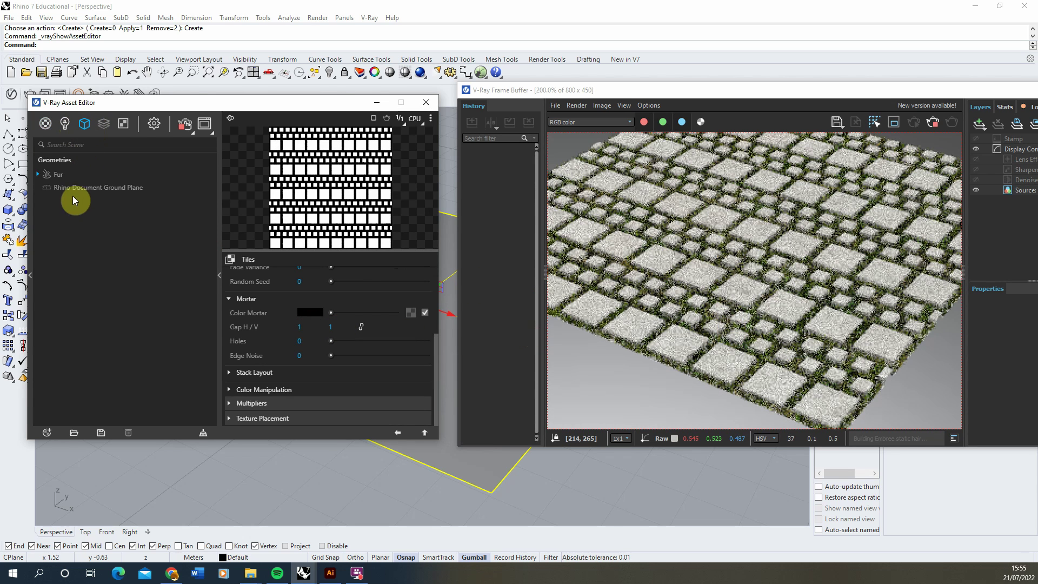
pyautogui.click(58, 174)
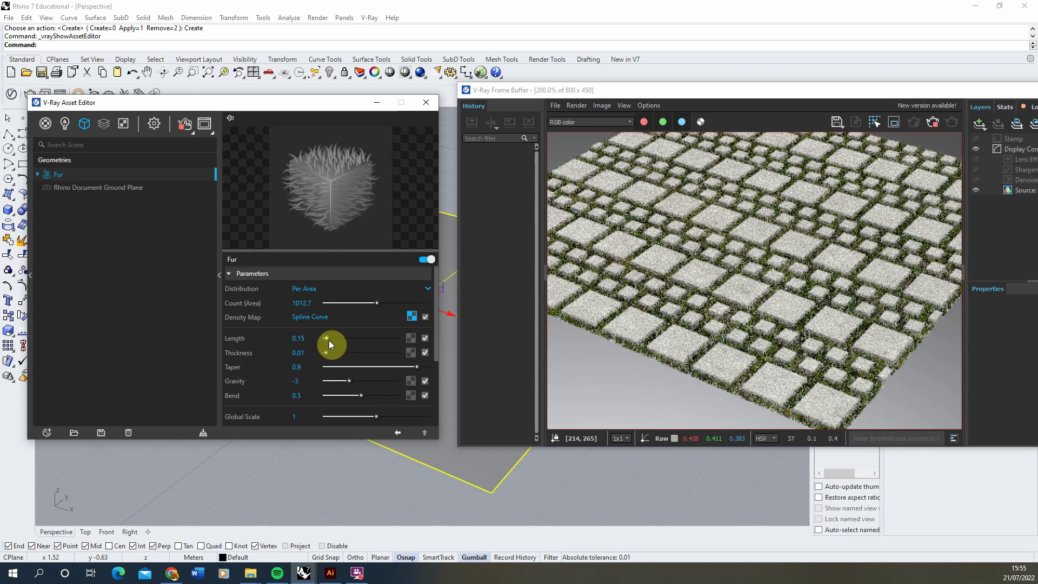
pyautogui.moveTo(329, 339); pyautogui.dragTo(333, 339)
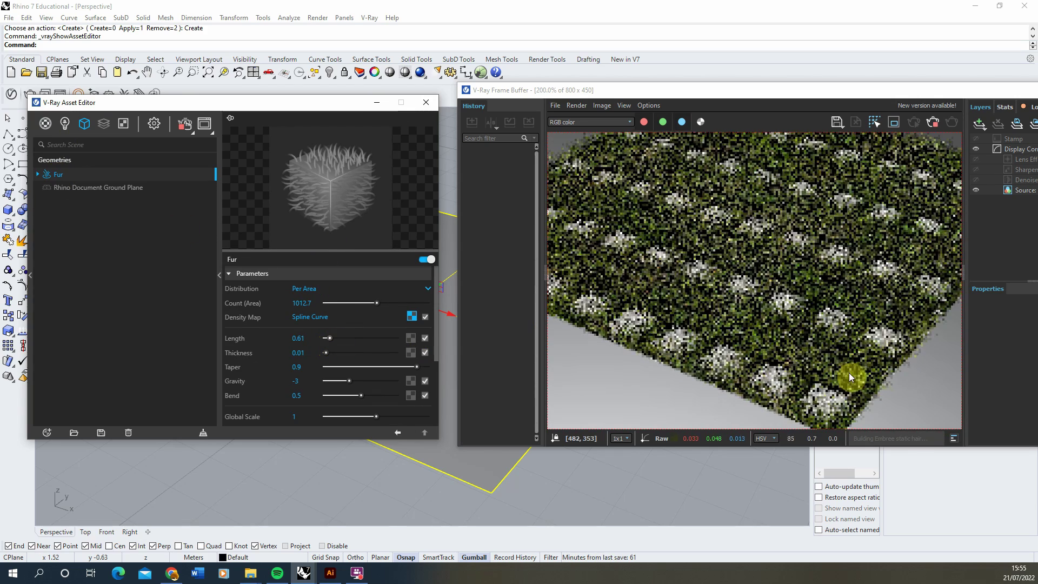
pyautogui.moveTo(328, 338); pyautogui.dragTo(326, 341)
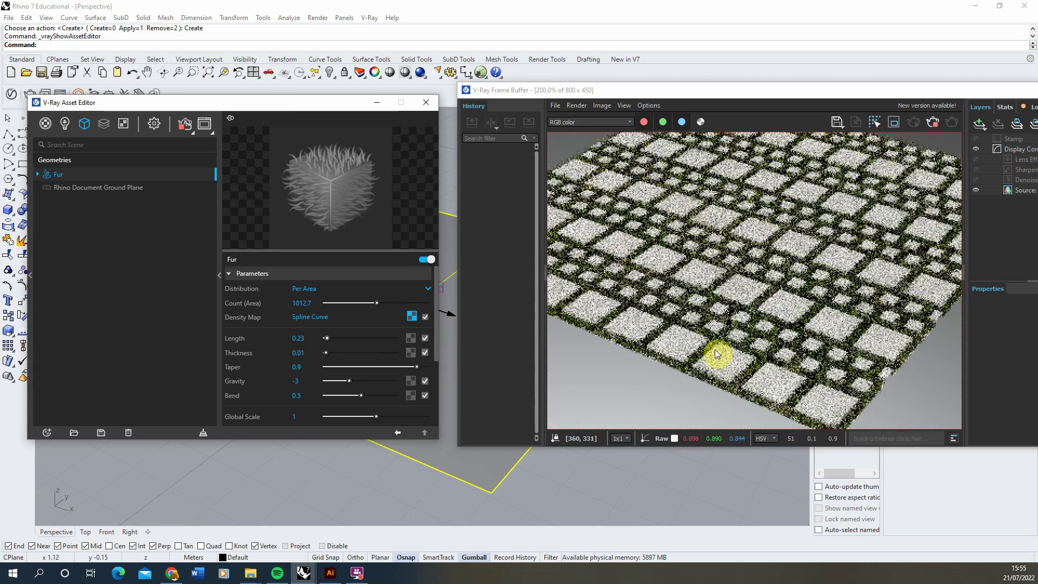
pyautogui.scroll(-1, 744, 356)
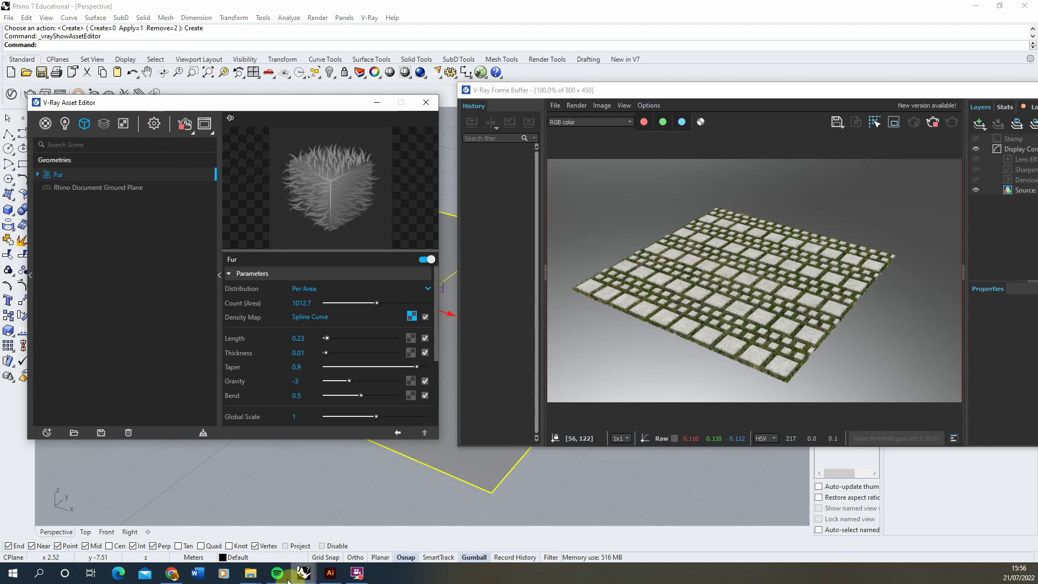
# Move one thin stripe of the Illustrator pattern higher on the artboard
pyautogui.click(332, 575)
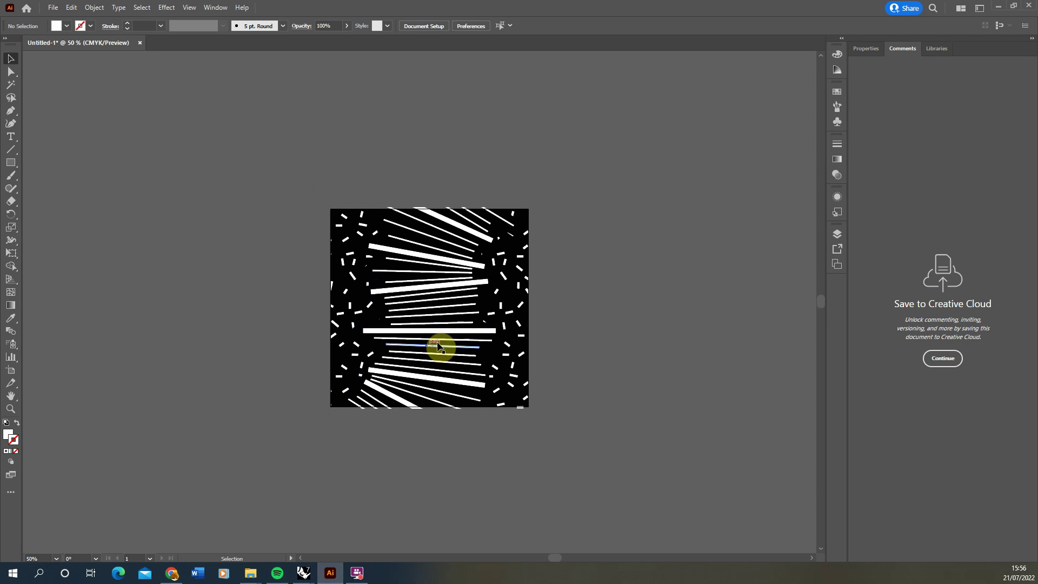
pyautogui.moveTo(411, 255); pyautogui.dragTo(400, 220)
pyautogui.click(468, 179)
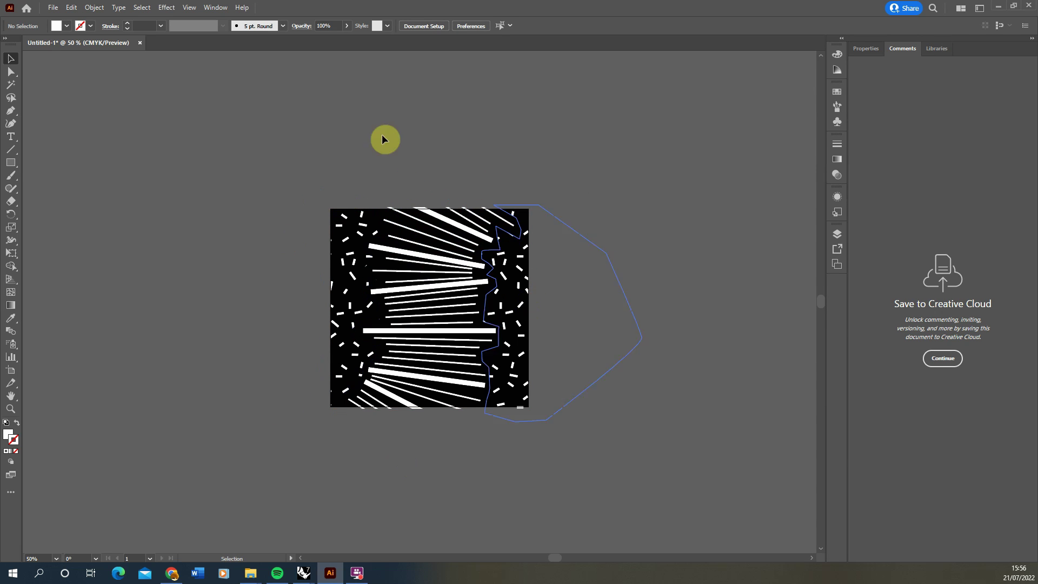
# Start exporting the pattern as 1-01, cancel the export, and return to the V-Ray Asset Editor
pyautogui.click(53, 8)
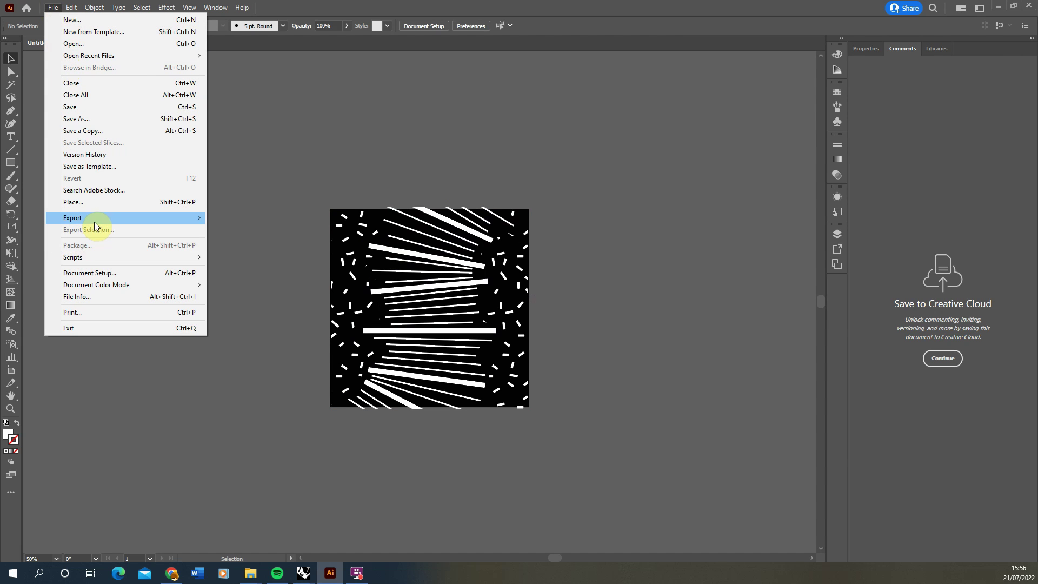
pyautogui.moveTo(97, 219)
pyautogui.click(246, 234)
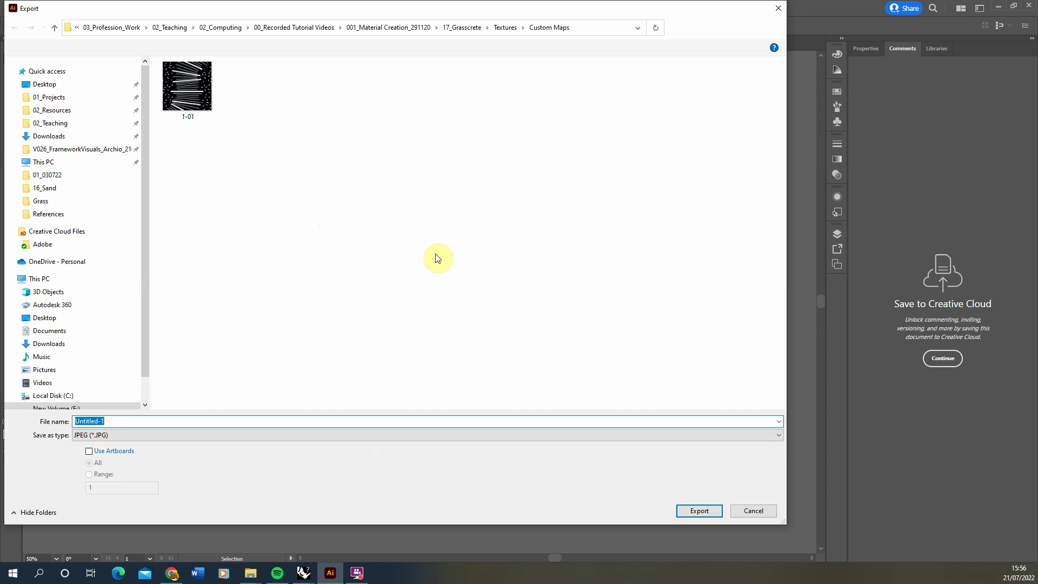
pyautogui.click(215, 99)
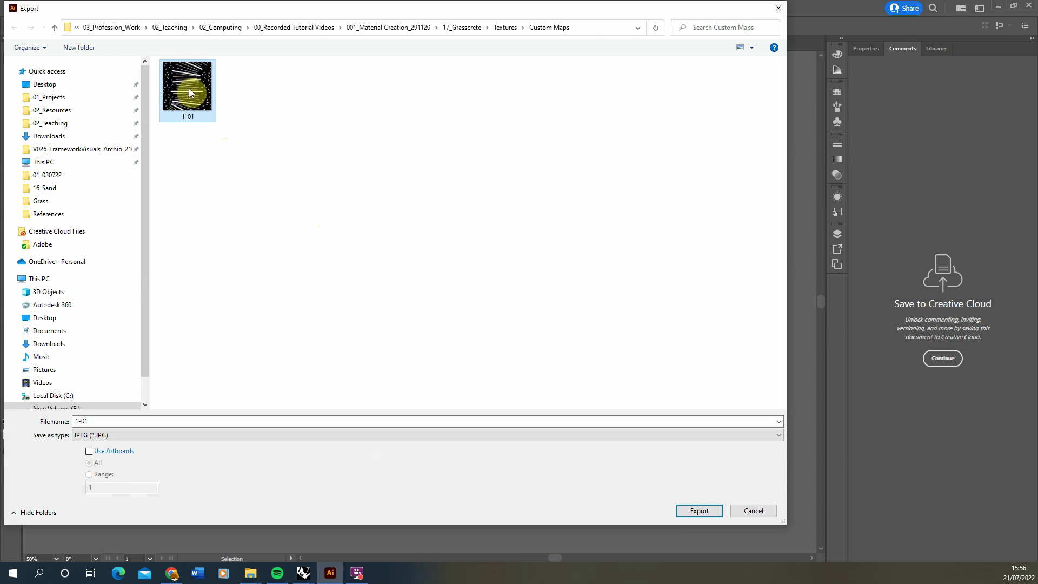
pyautogui.click(762, 513)
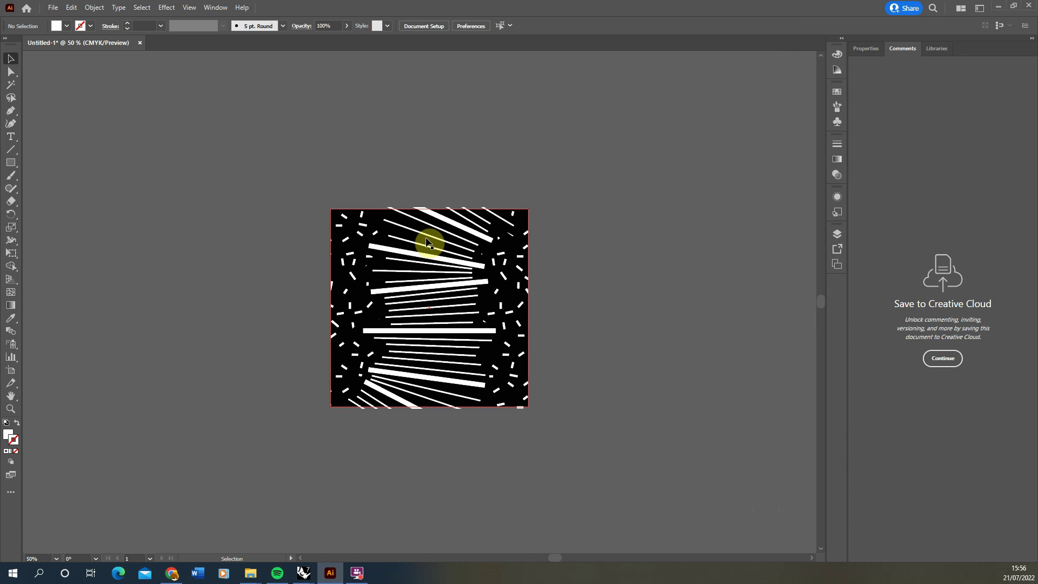
pyautogui.moveTo(304, 572)
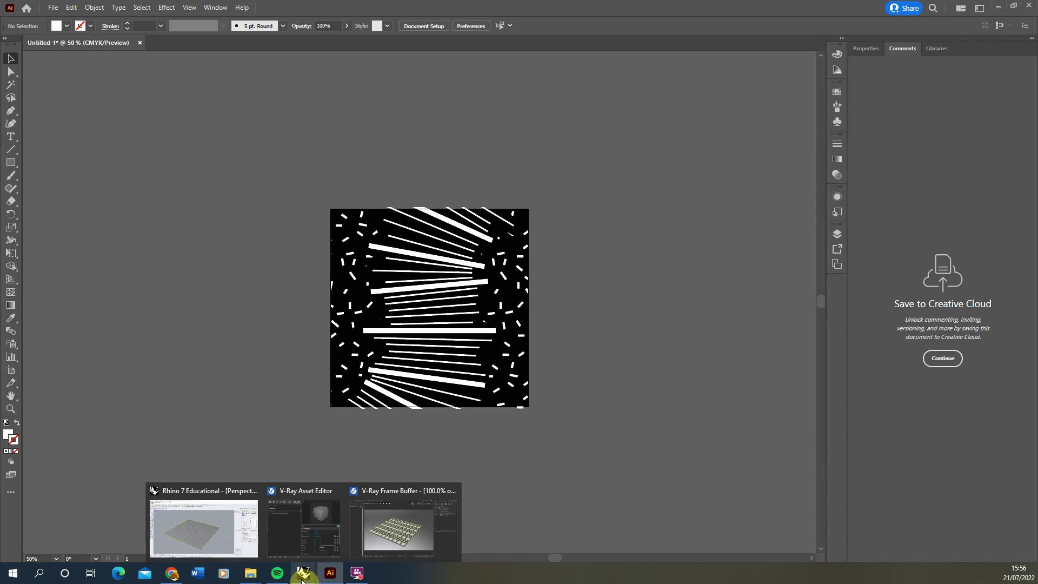
pyautogui.click(308, 540)
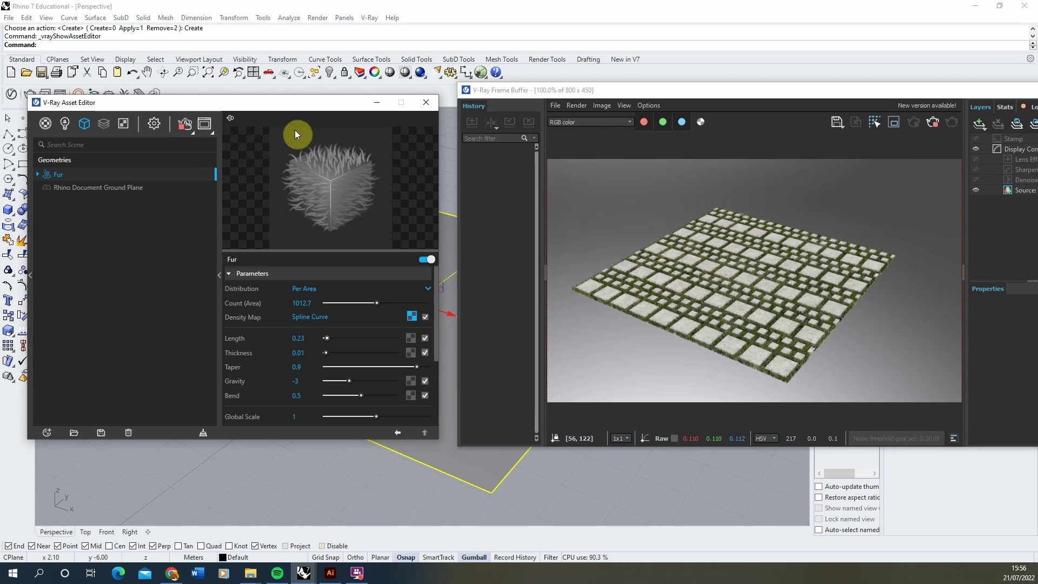
# Remove the Tiles map from the Concrete material's displacement slot
pyautogui.click(46, 124)
pyautogui.click(77, 176)
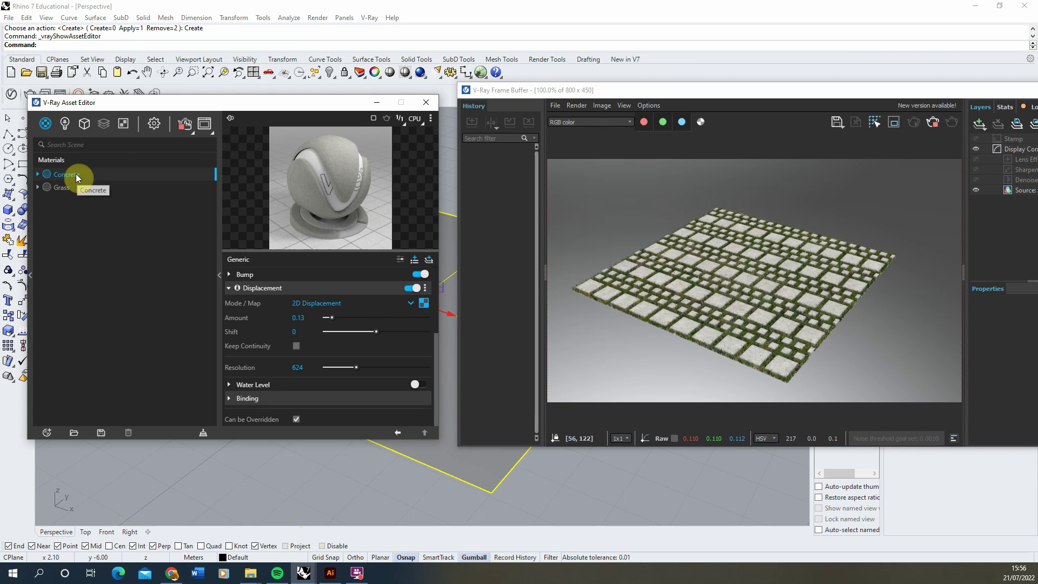
pyautogui.click(424, 304)
pyautogui.scroll(3, 357, 294)
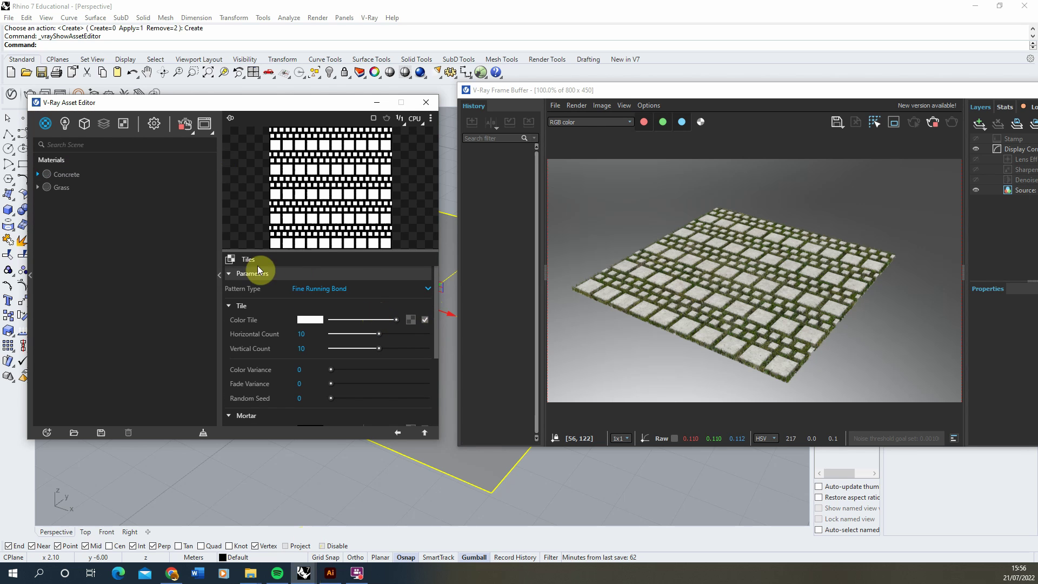
pyautogui.click(397, 433)
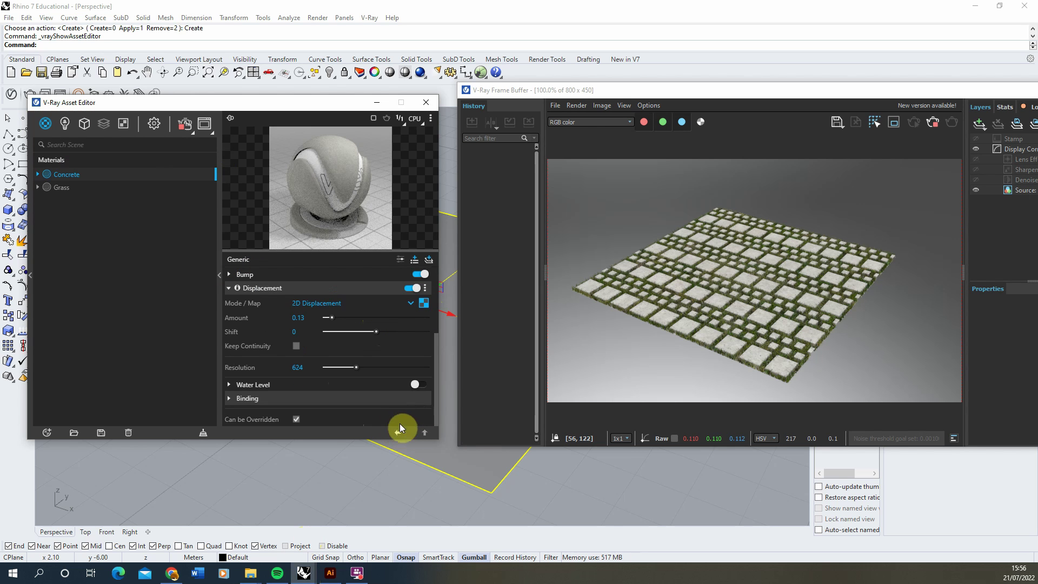
pyautogui.rightClick(424, 304)
pyautogui.click(404, 340)
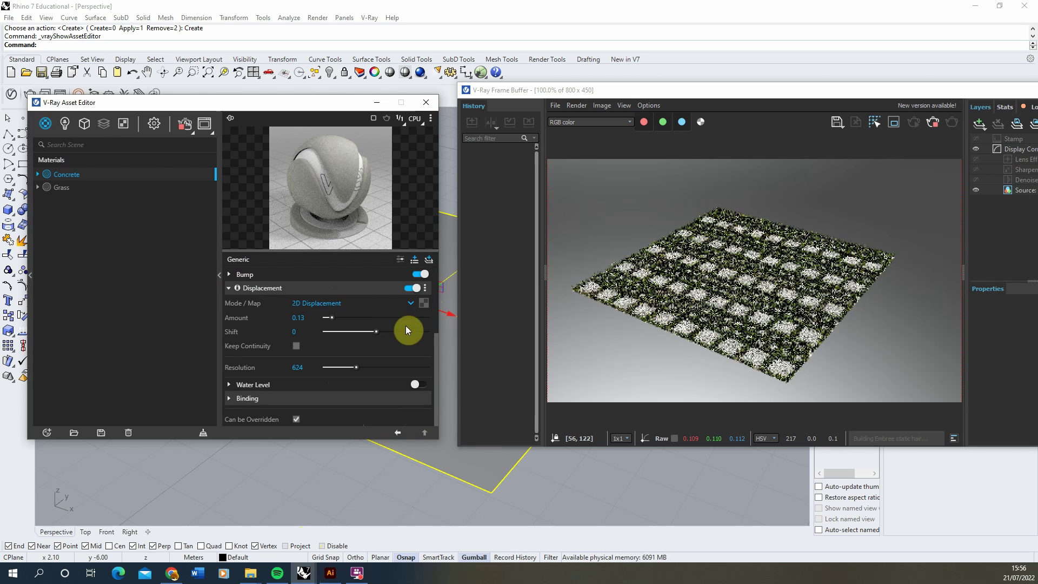
# Load the Custom Maps/1-01 stripe image as a Bitmap displacement texture
pyautogui.click(424, 303)
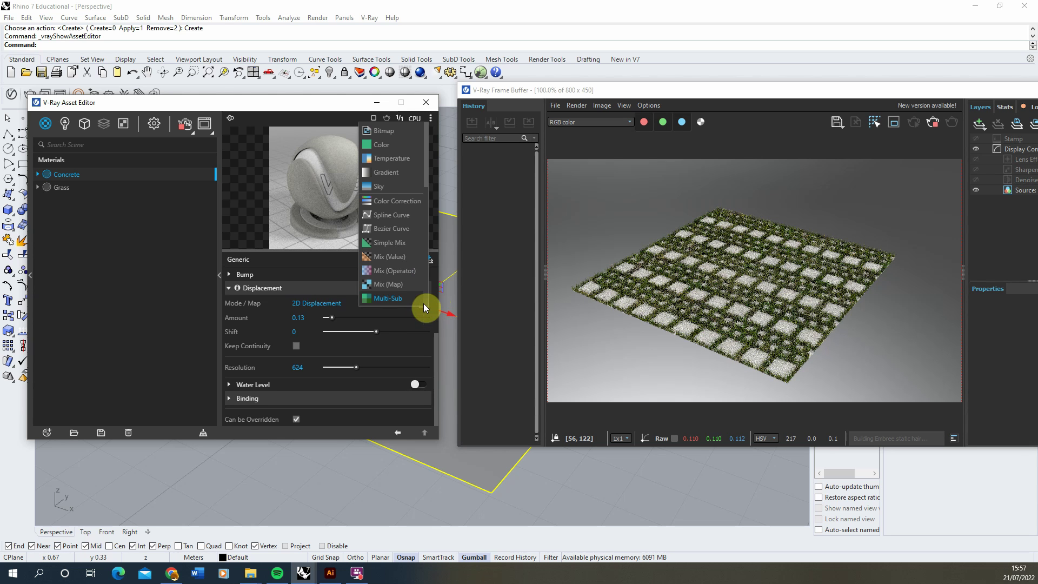
pyautogui.click(390, 135)
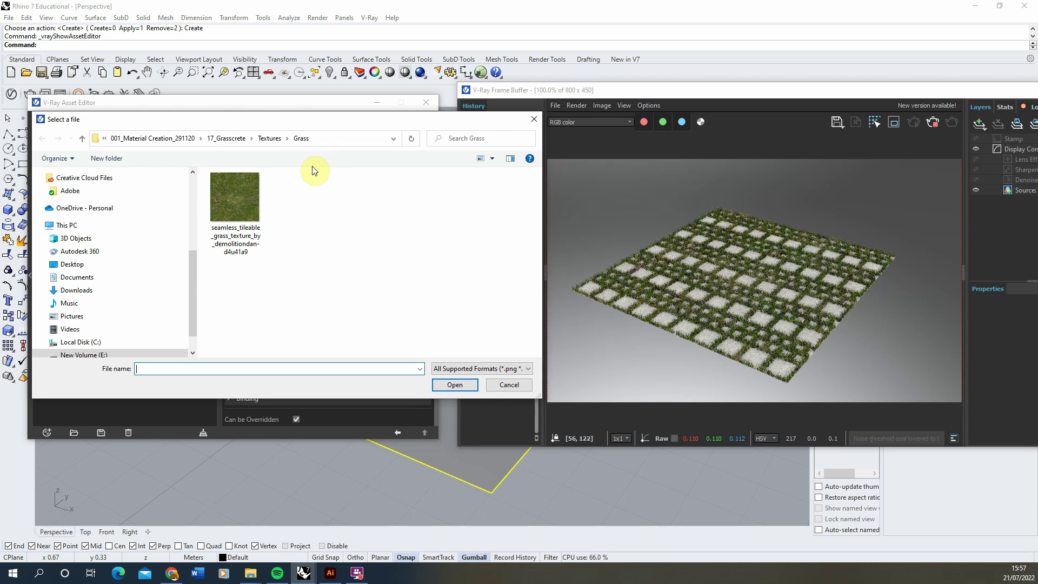
pyautogui.click(277, 140)
pyautogui.click(306, 214)
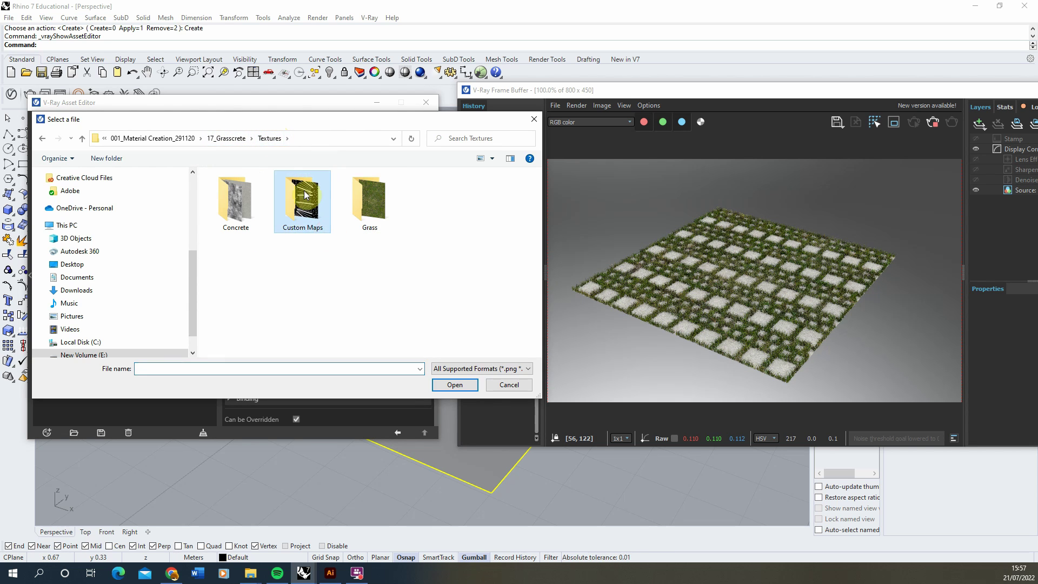
pyautogui.click(455, 385)
pyautogui.click(251, 215)
pyautogui.click(461, 384)
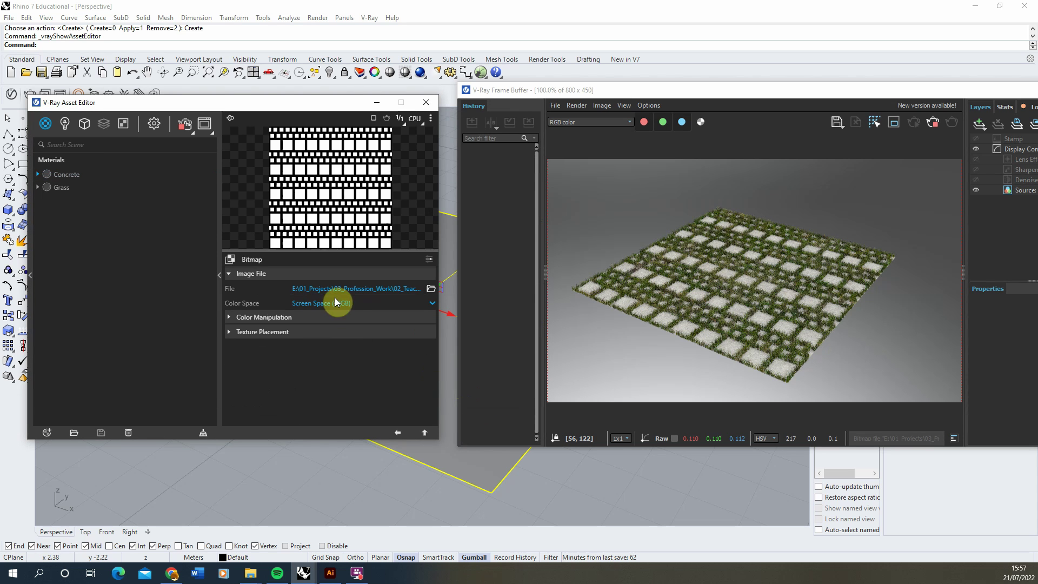
pyautogui.click(397, 432)
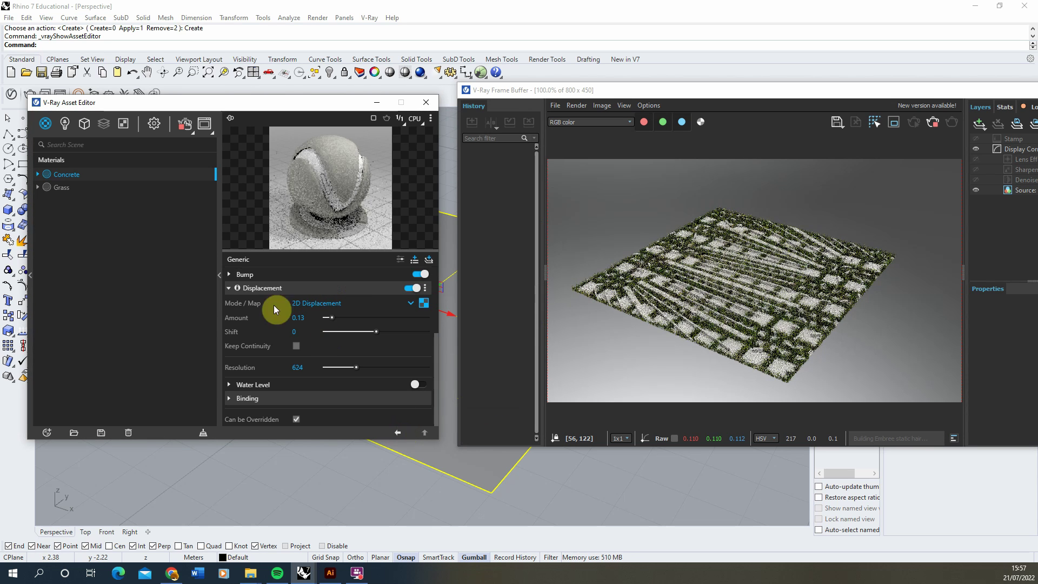
# Set displacement to Normal Displacement with Edge Length 8, and copy the stripe texture
pyautogui.click(344, 304)
pyautogui.click(359, 317)
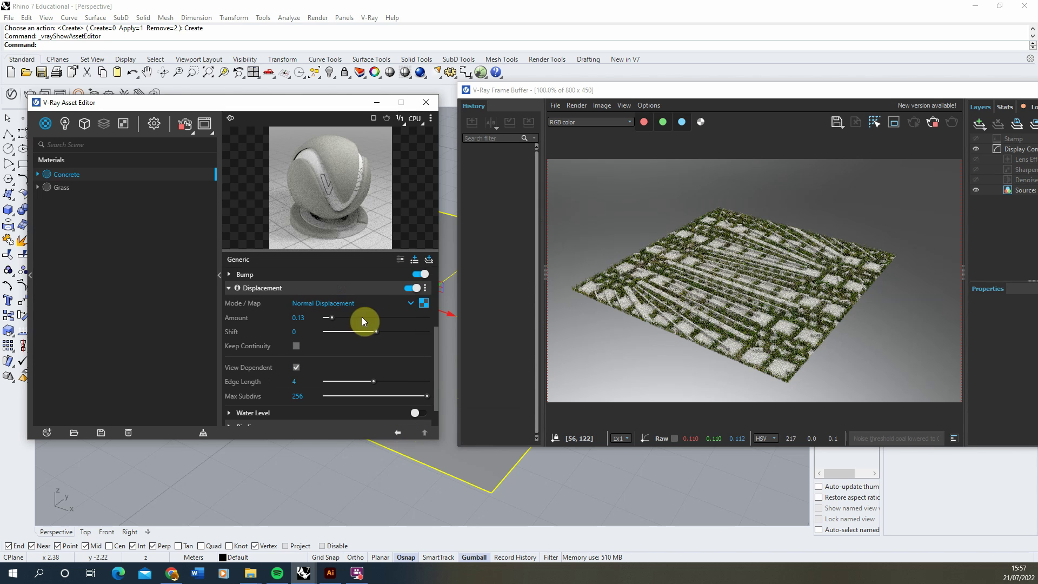
pyautogui.moveTo(373, 381); pyautogui.dragTo(427, 381)
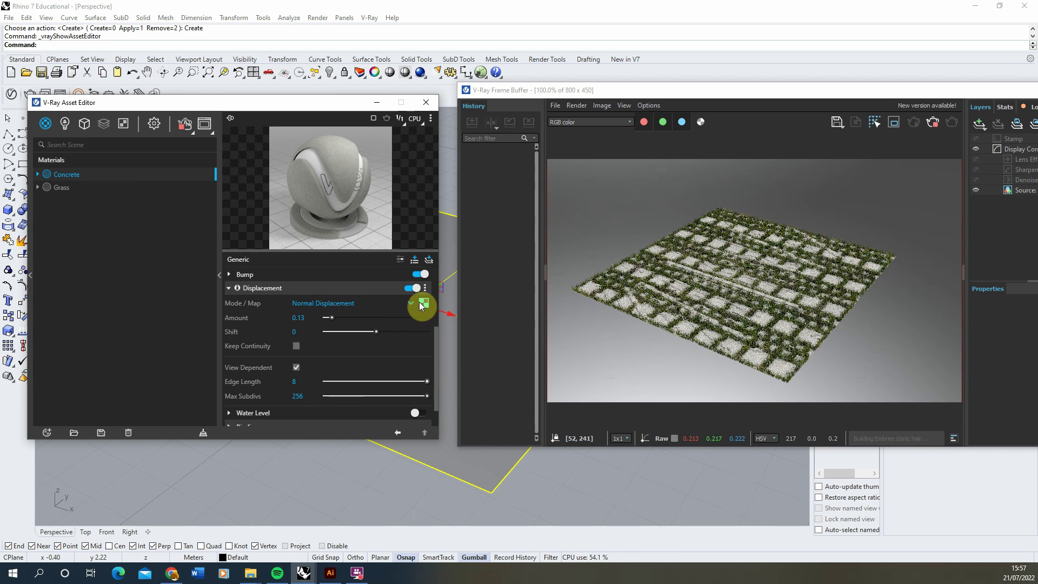
pyautogui.rightClick(422, 306)
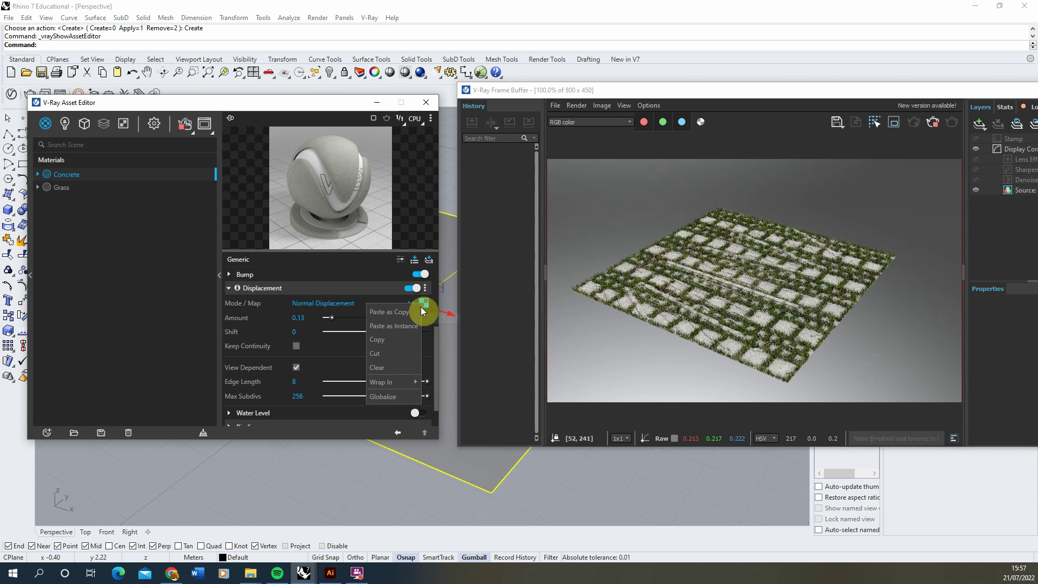
pyautogui.click(377, 342)
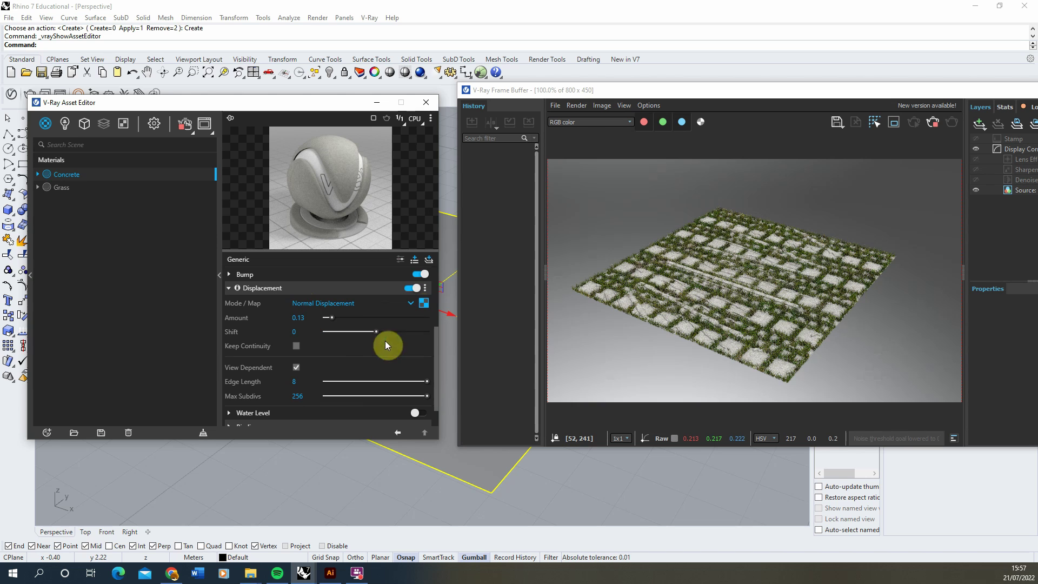
# Paste the stripe texture as an instance into the Fur Density Map's Spline Curve Input
pyautogui.click(85, 123)
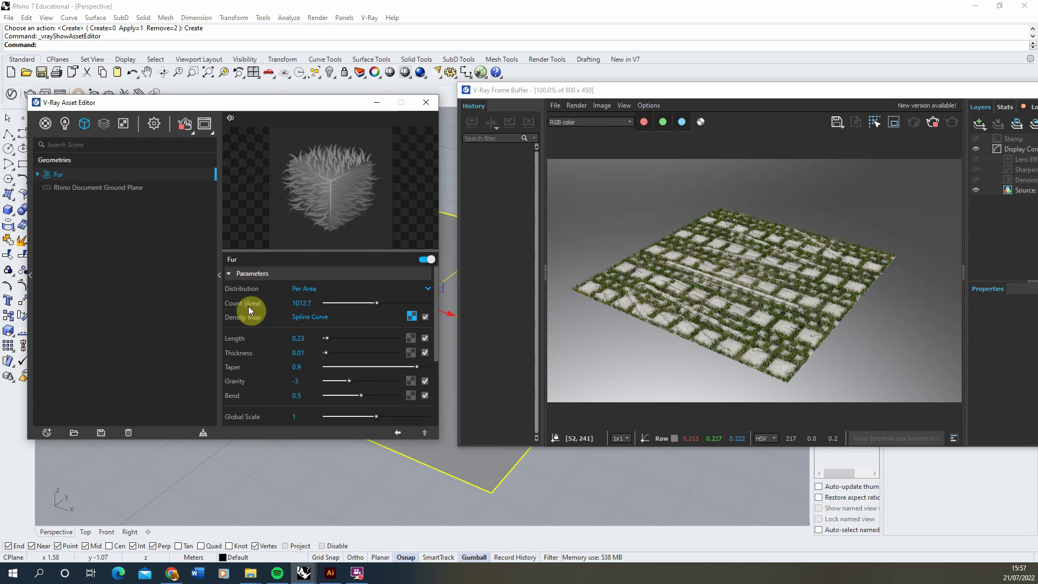
pyautogui.click(410, 316)
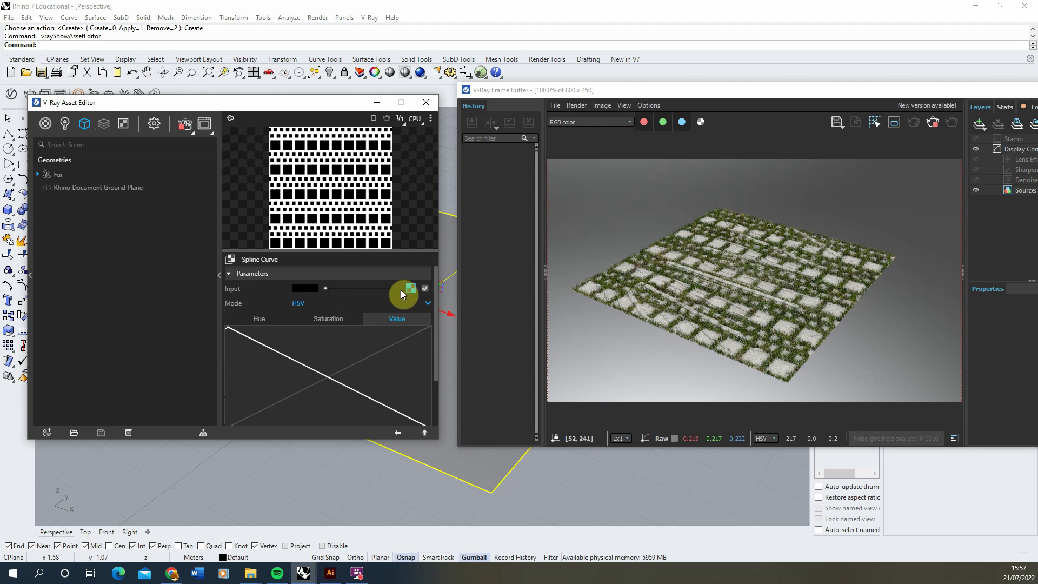
pyautogui.click(409, 290)
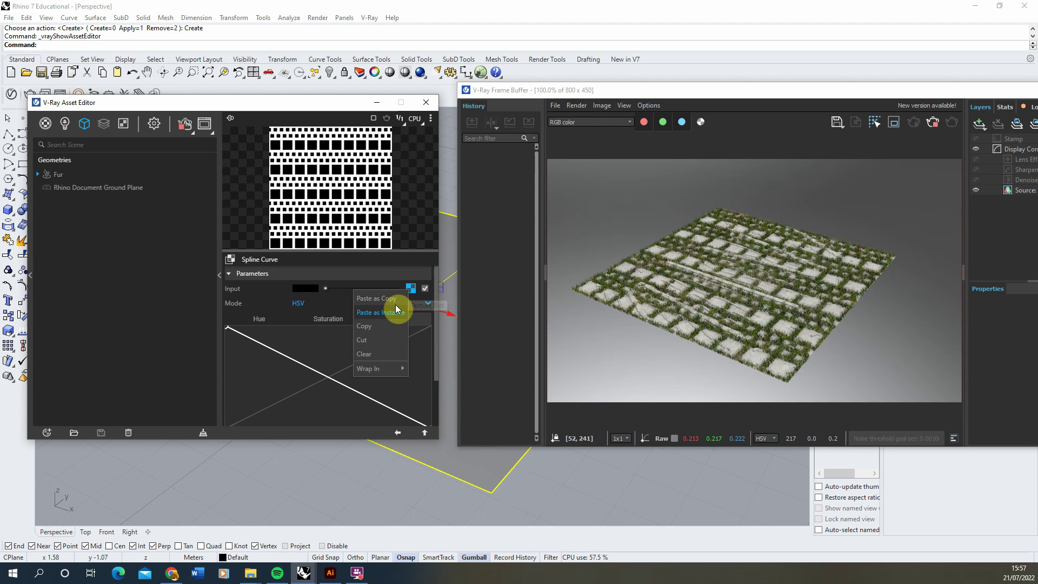
pyautogui.click(395, 312)
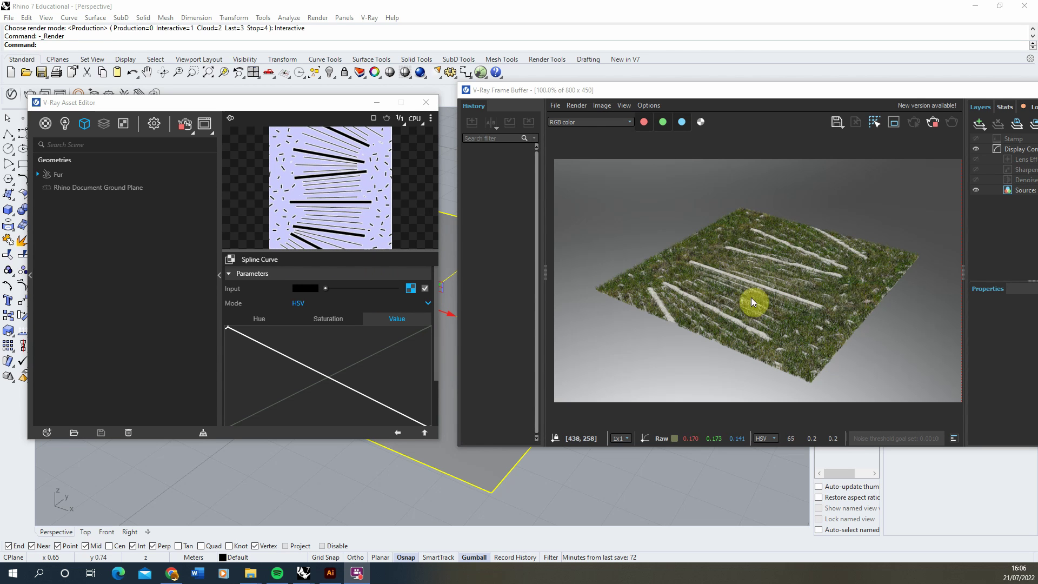
pyautogui.scroll(1, 725, 306)
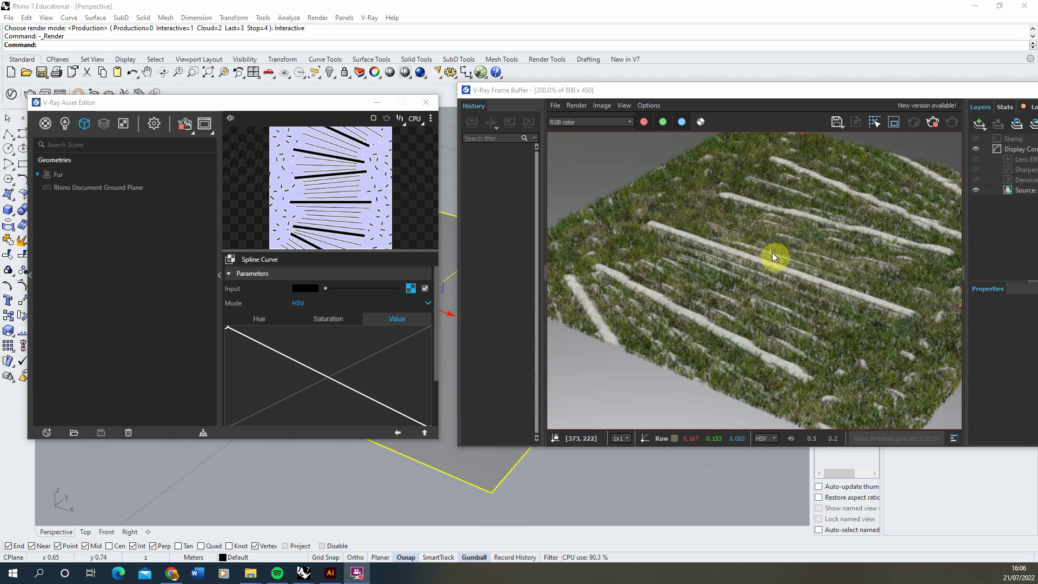
pyautogui.scroll(-1, 815, 333)
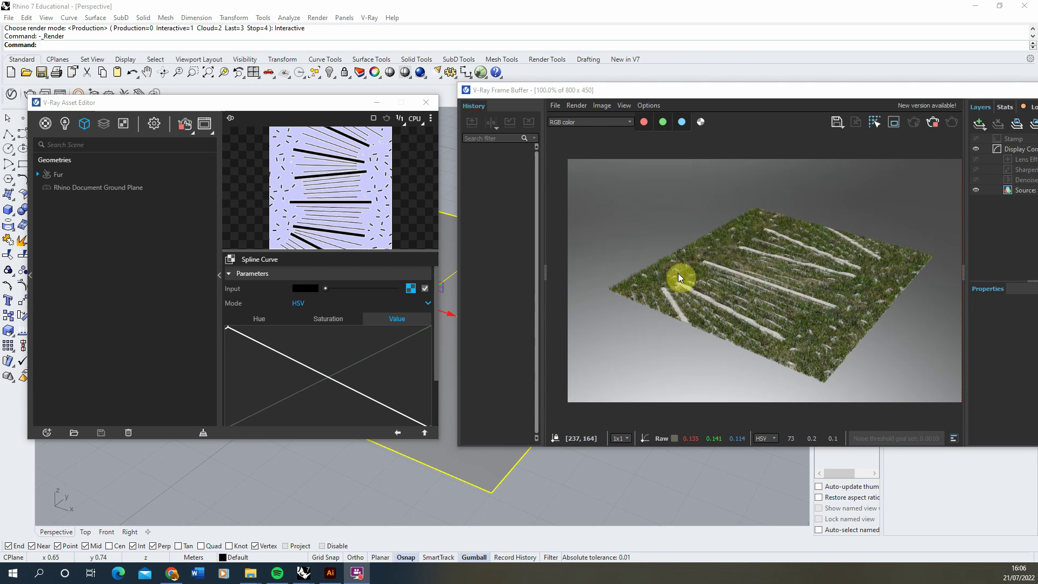
pyautogui.click(45, 124)
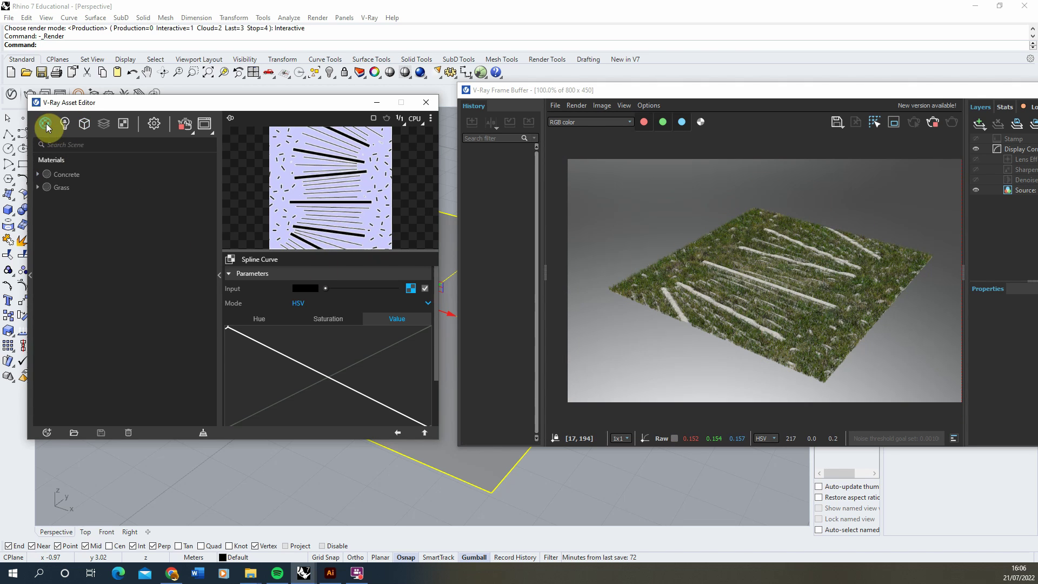
# Lower the Concrete displacement Edge Length from 8 to 0.4 and set Max Subdivs to 1000
pyautogui.click(55, 174)
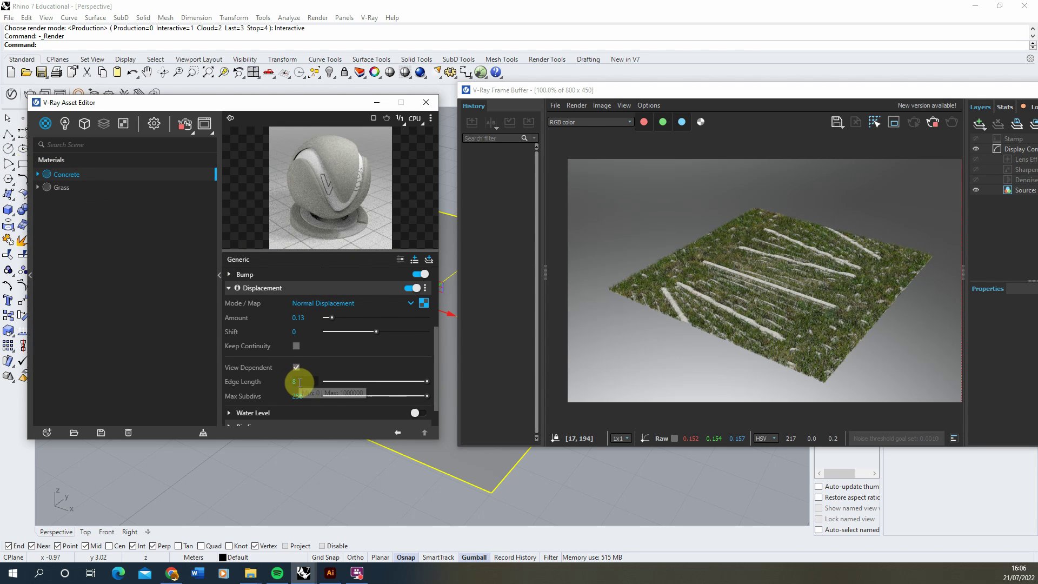
pyautogui.moveTo(426, 382); pyautogui.dragTo(293, 392)
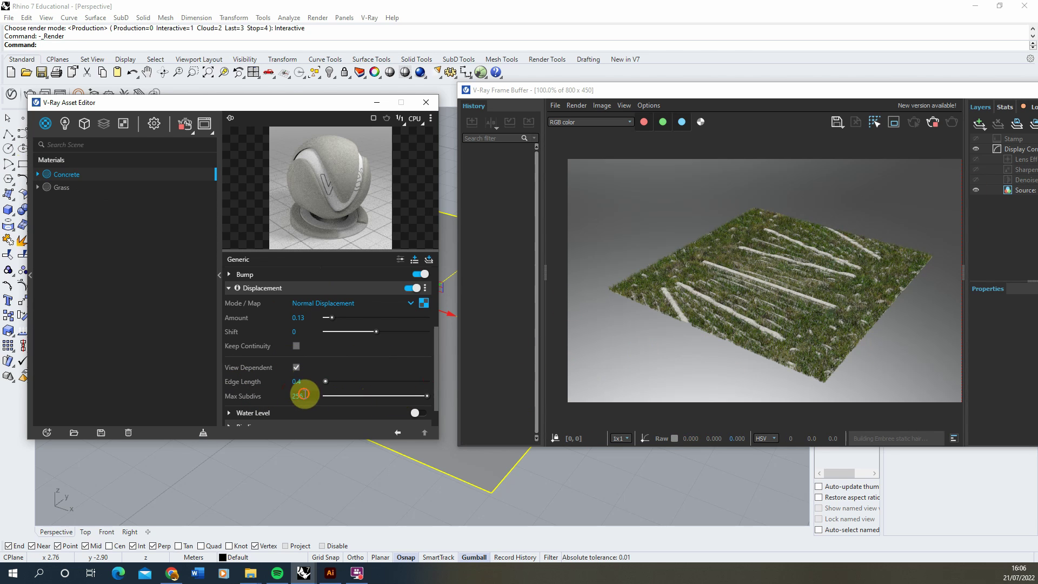
pyautogui.write('1')
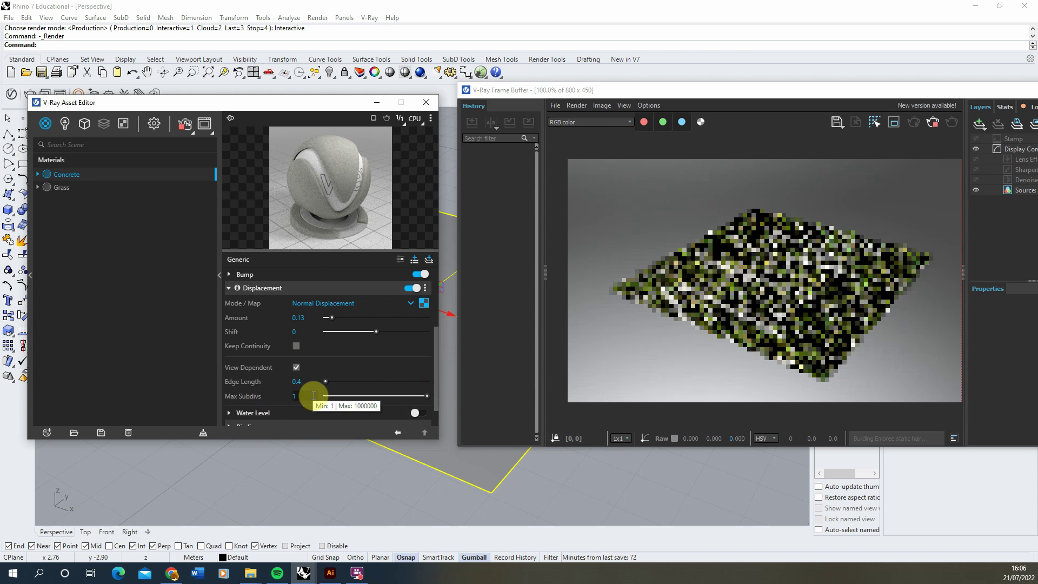
pyautogui.write('000')
pyautogui.press('Return')
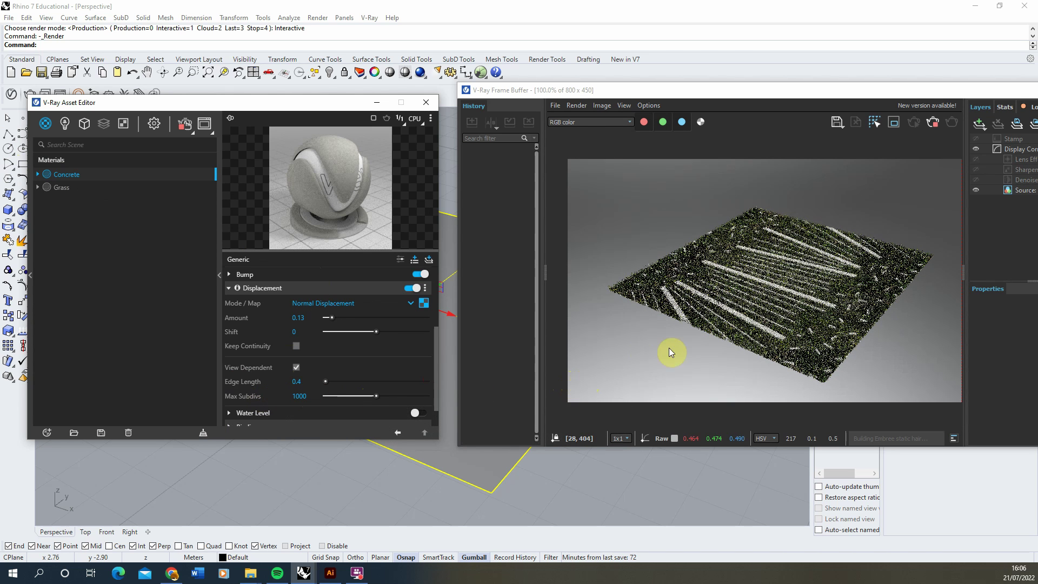
pyautogui.scroll(1, 752, 312)
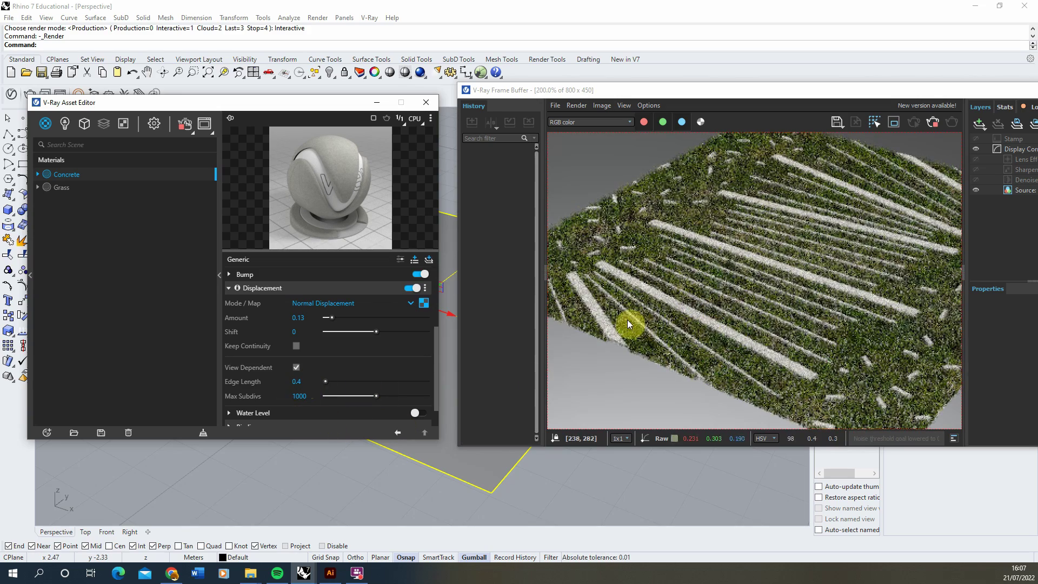
pyautogui.scroll(-2, 663, 330)
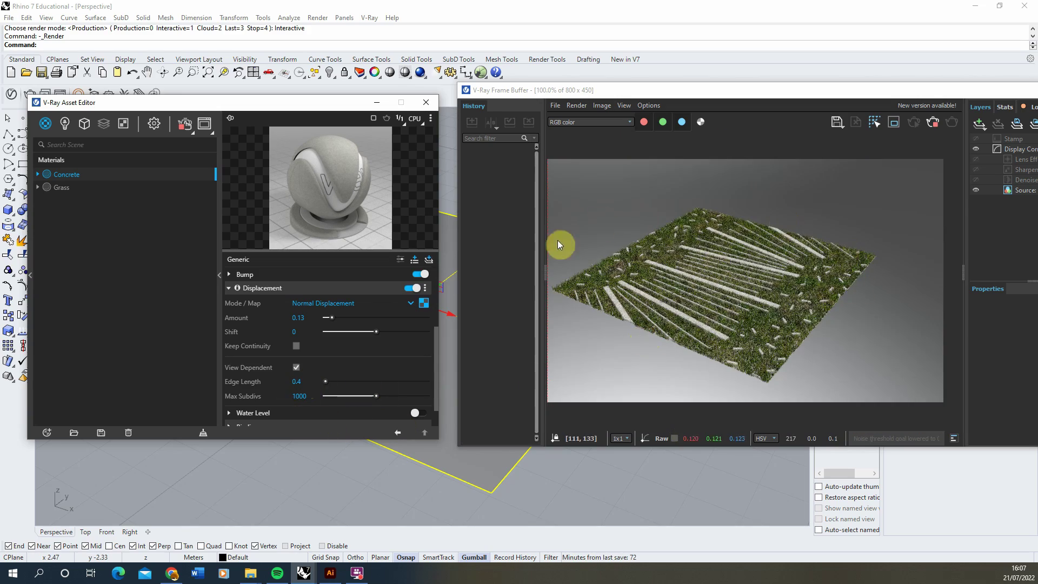